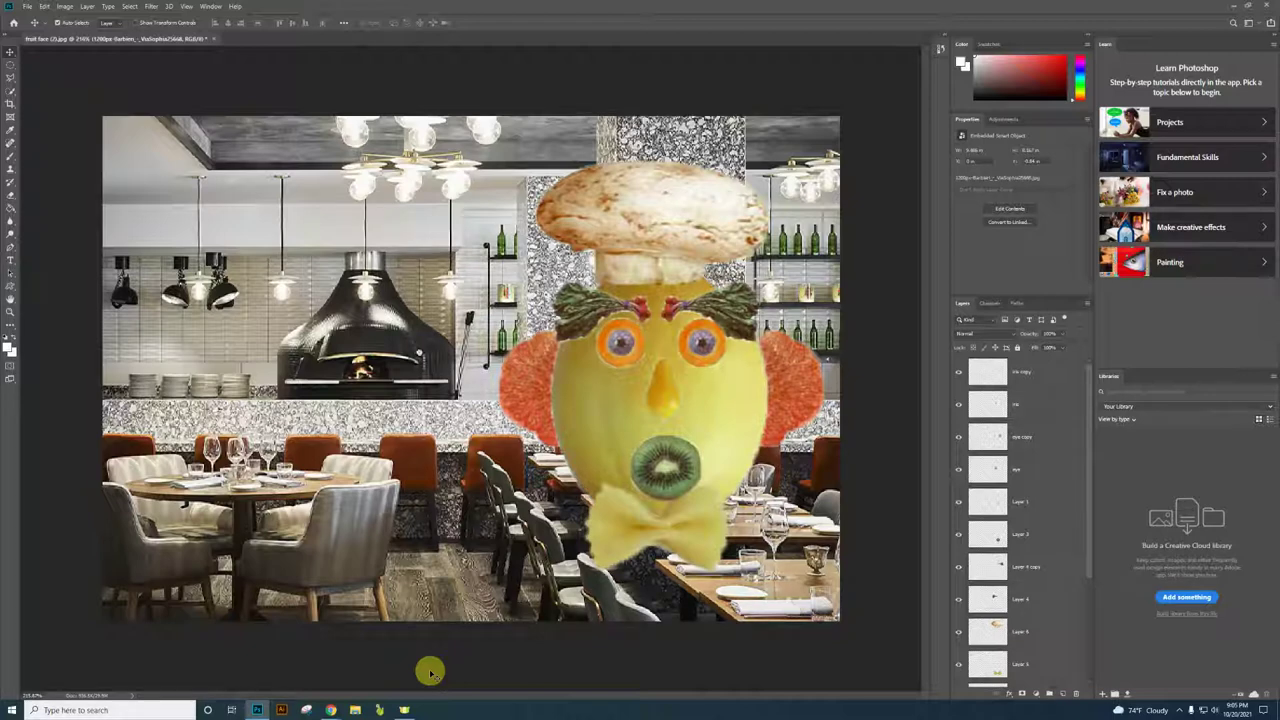
- Switch to Chrome and open the Fruit Face assignment from the Graphic Design course's modules
mouse_move(331, 710)
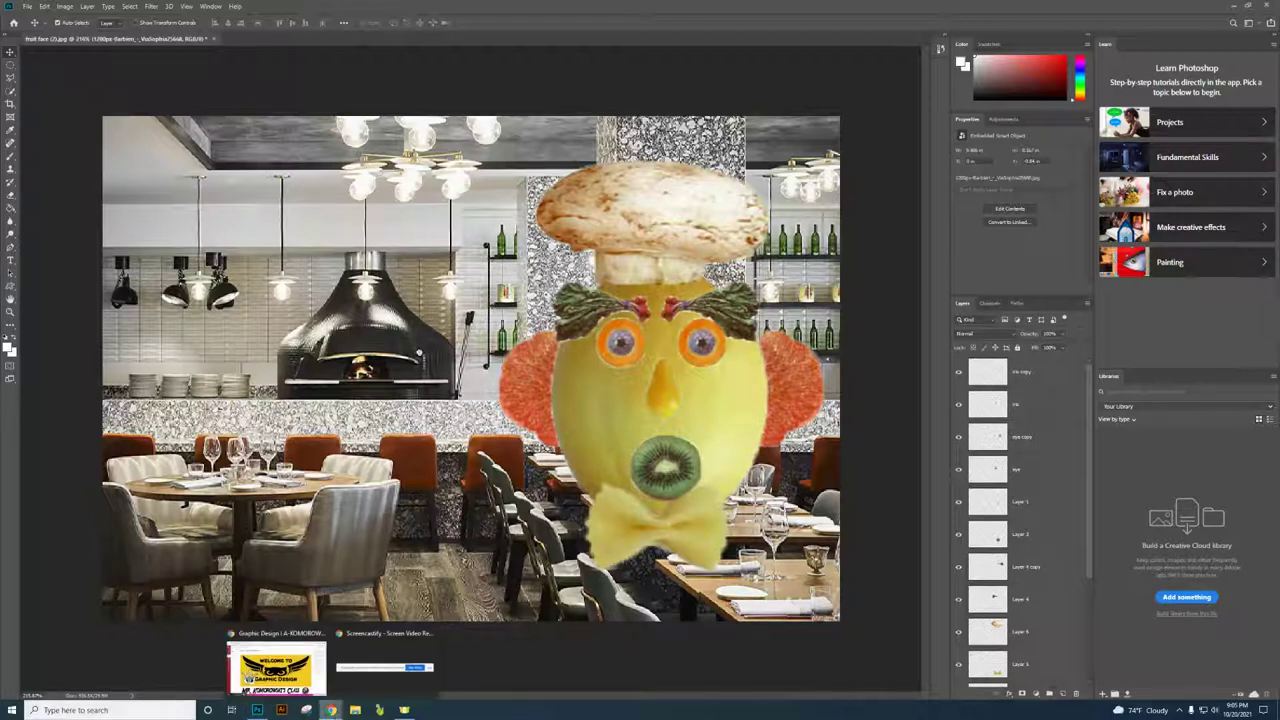
left_click(300, 665)
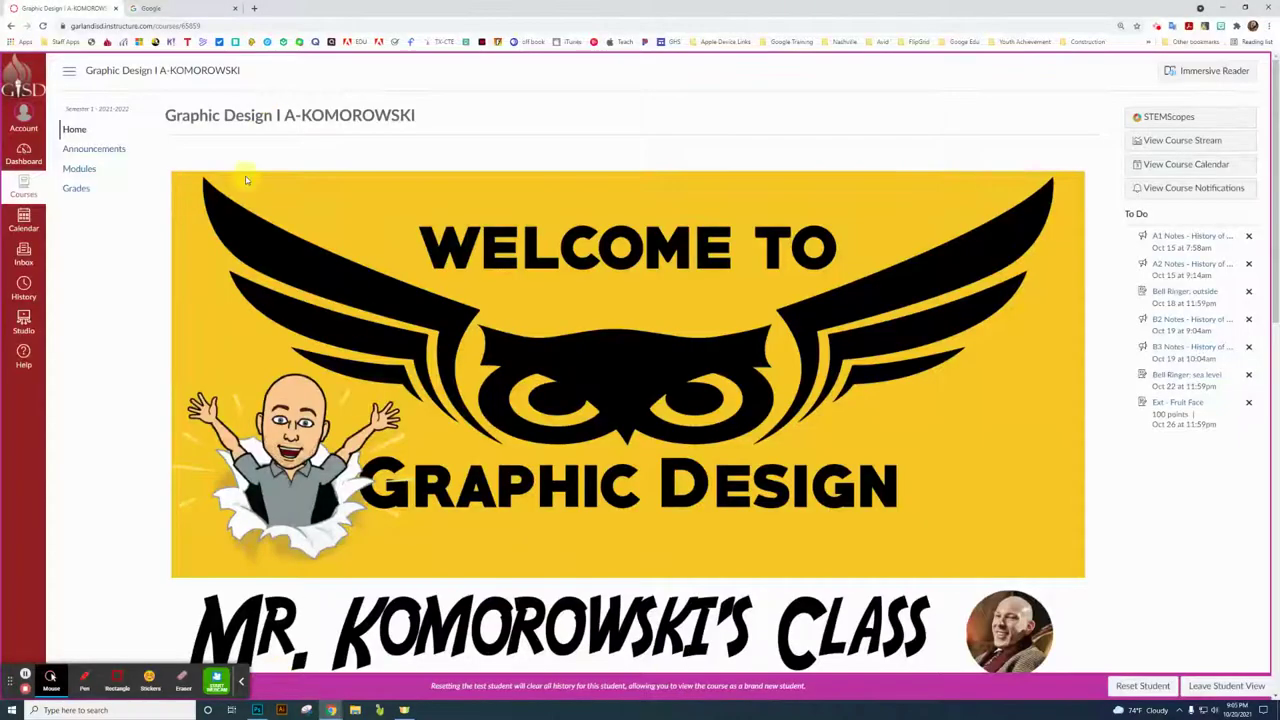
left_click(84, 172)
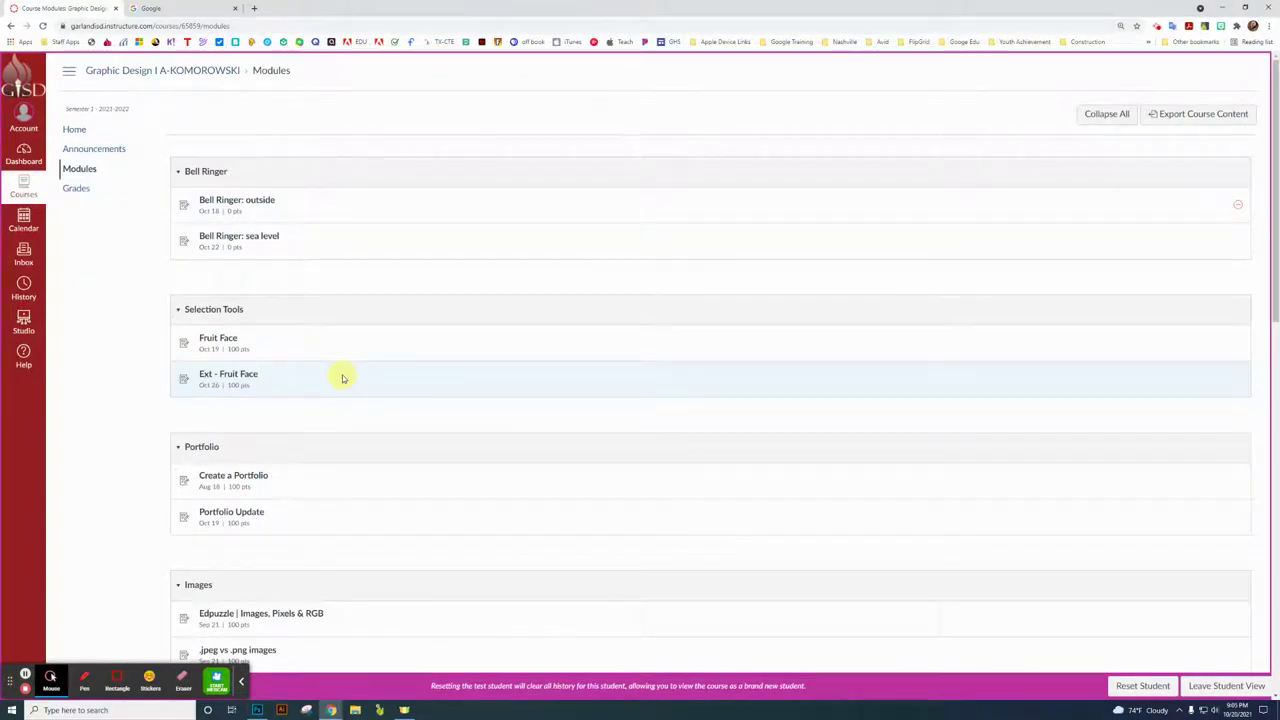
left_click(229, 339)
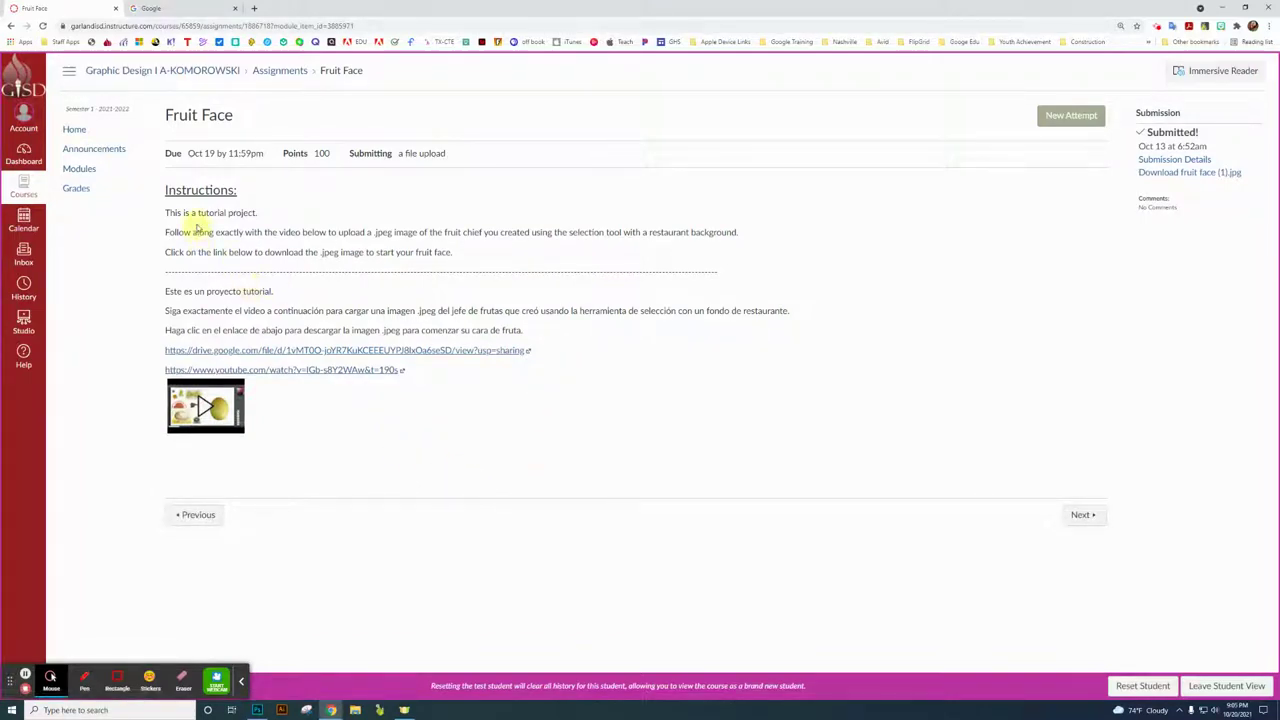
- Read the assignment instructions and download fruit face.jpg through the linked Google Drive file
left_click_drag(172, 232, 571, 232)
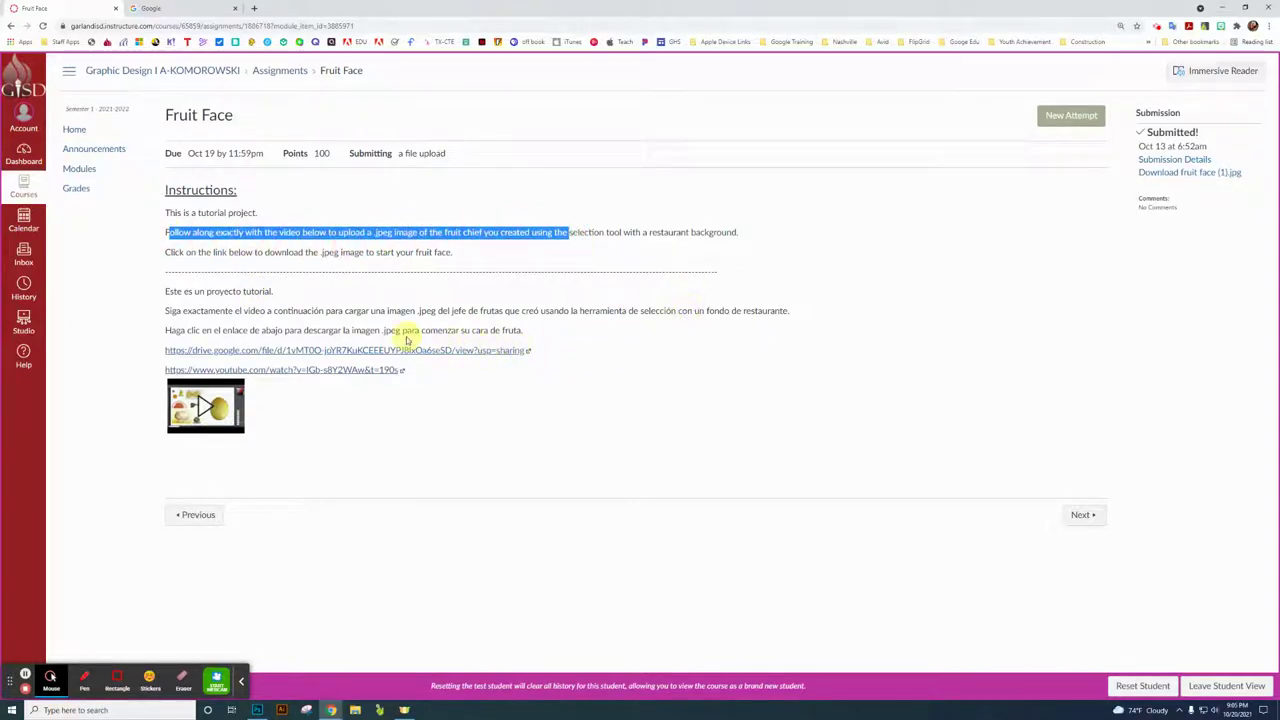
left_click_drag(184, 252, 400, 252)
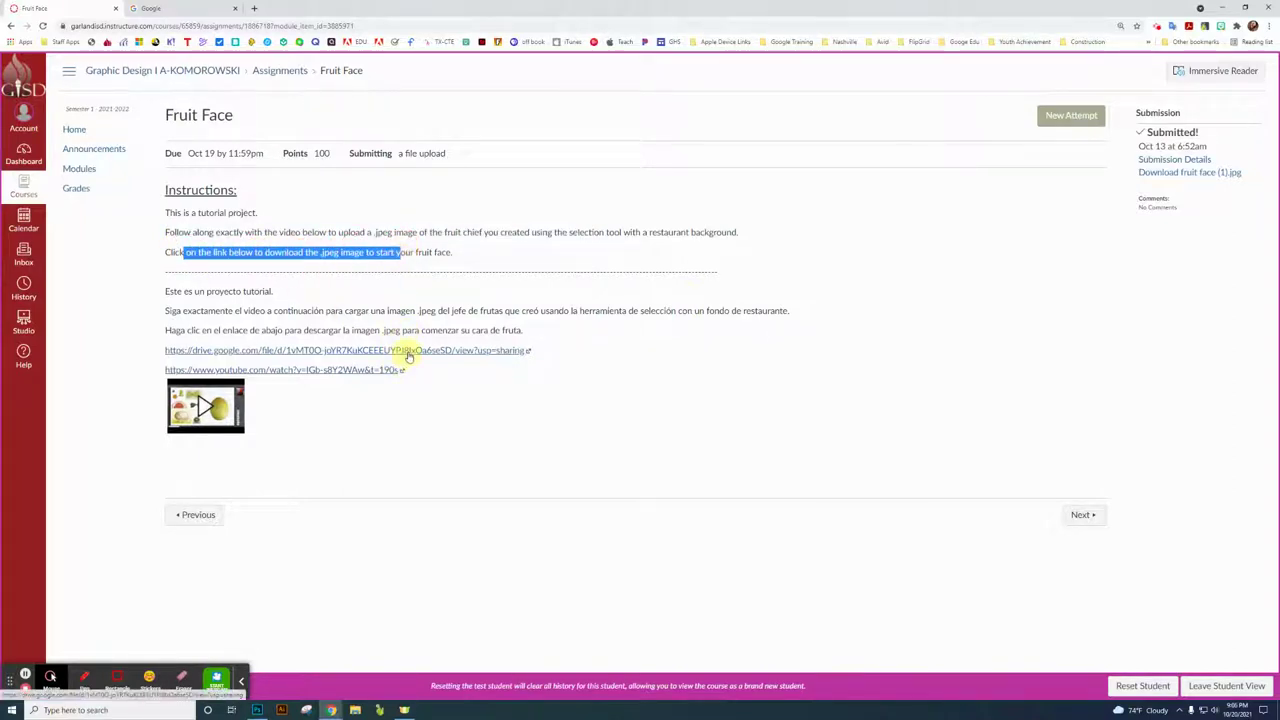
left_click(410, 351)
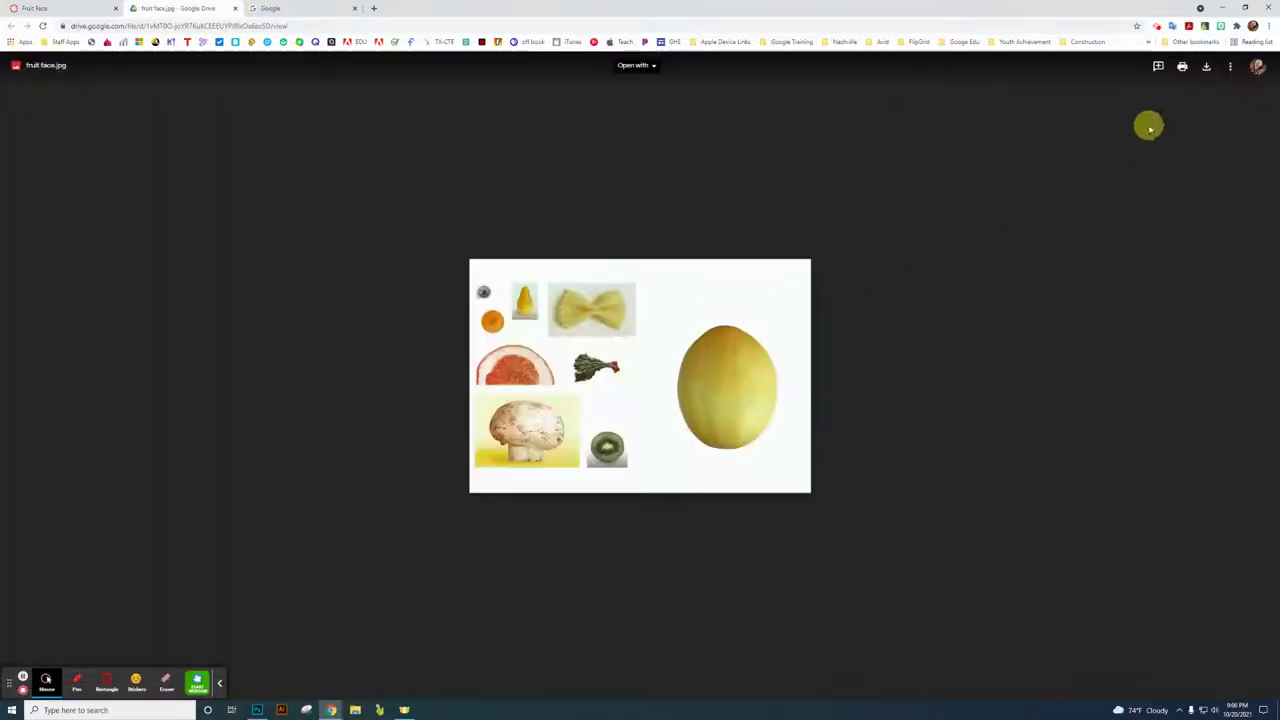
left_click(1207, 68)
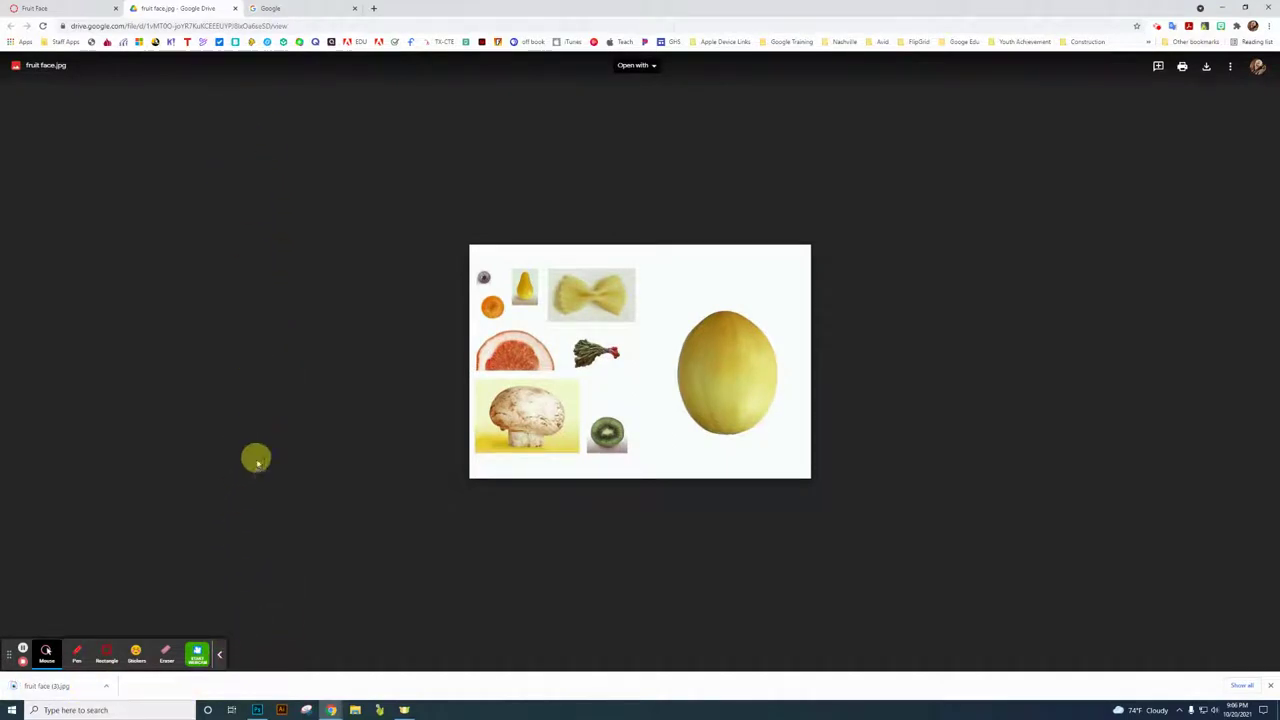
- Switch to Photoshop CC 2019 and close the finished fruit face document without saving it
left_click(12, 712)
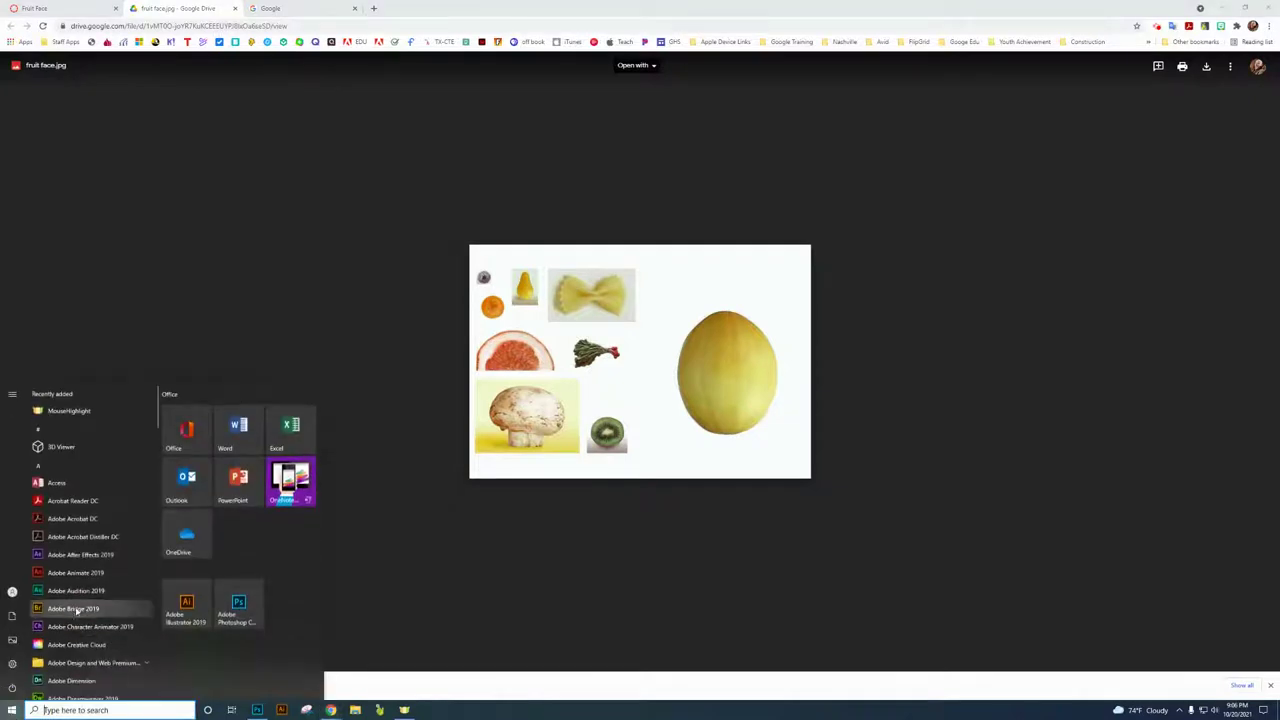
scroll(87, 617, "down", 3)
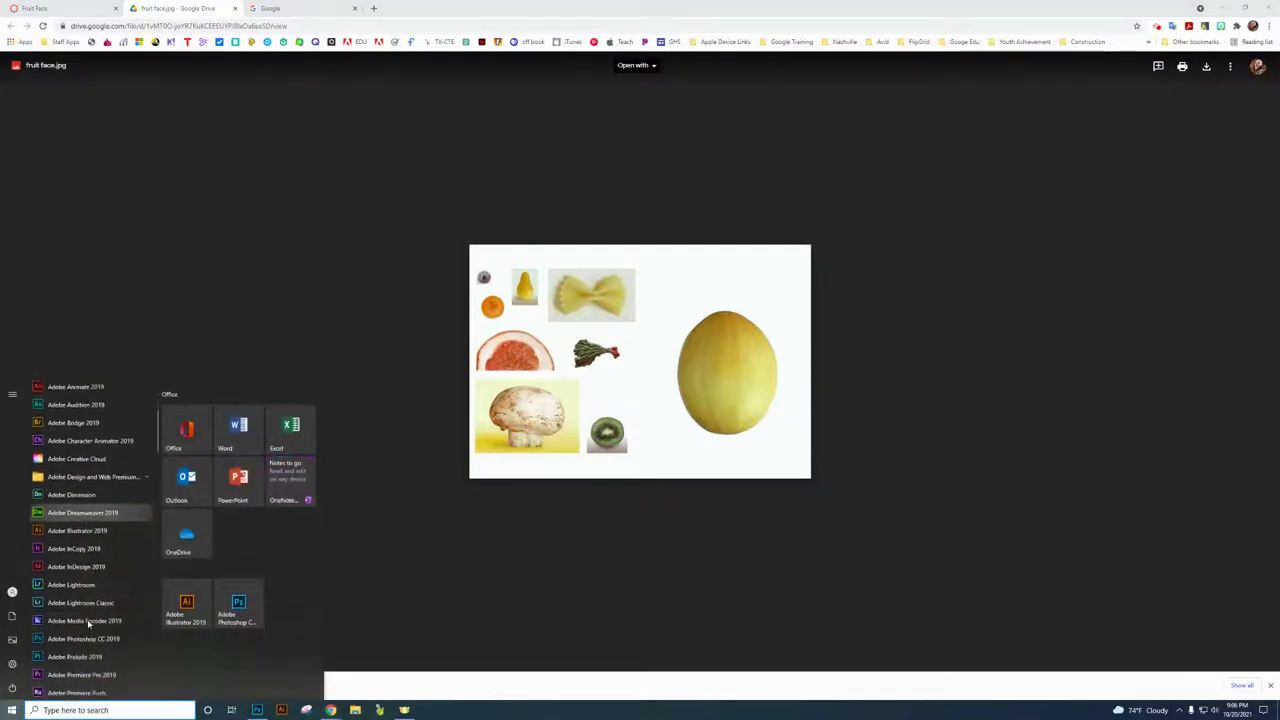
left_click(88, 633)
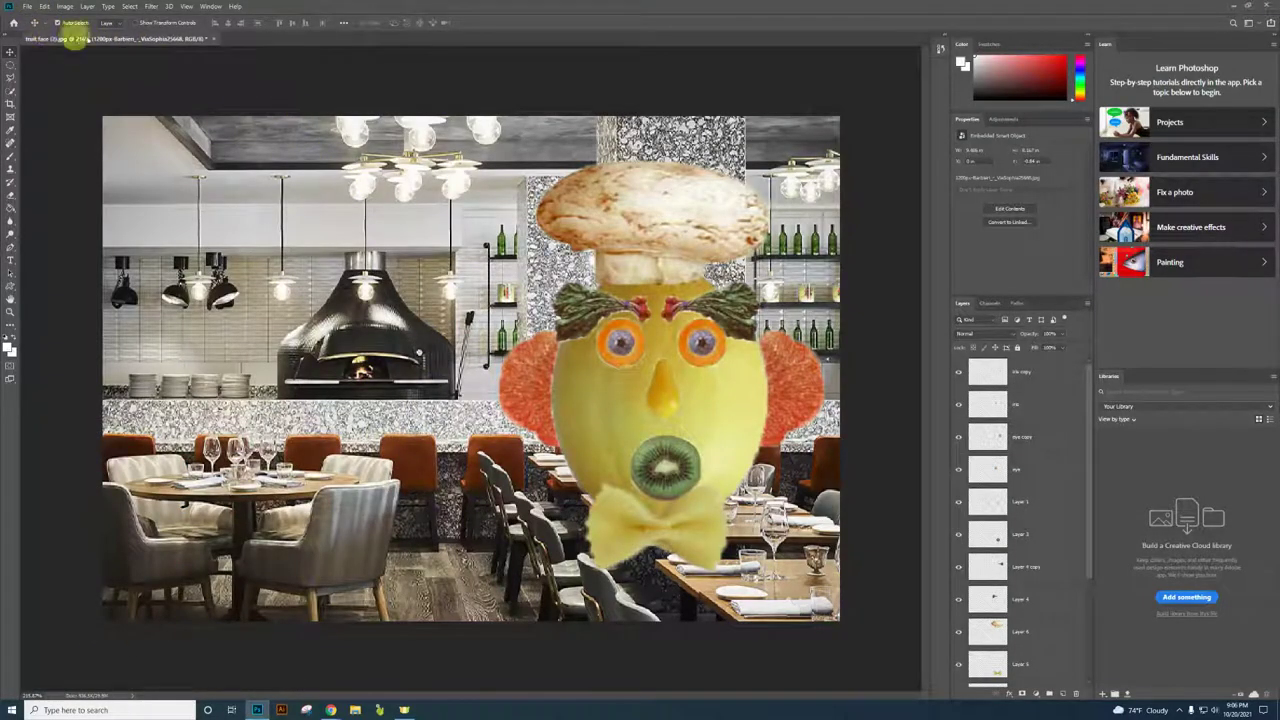
left_click(213, 38)
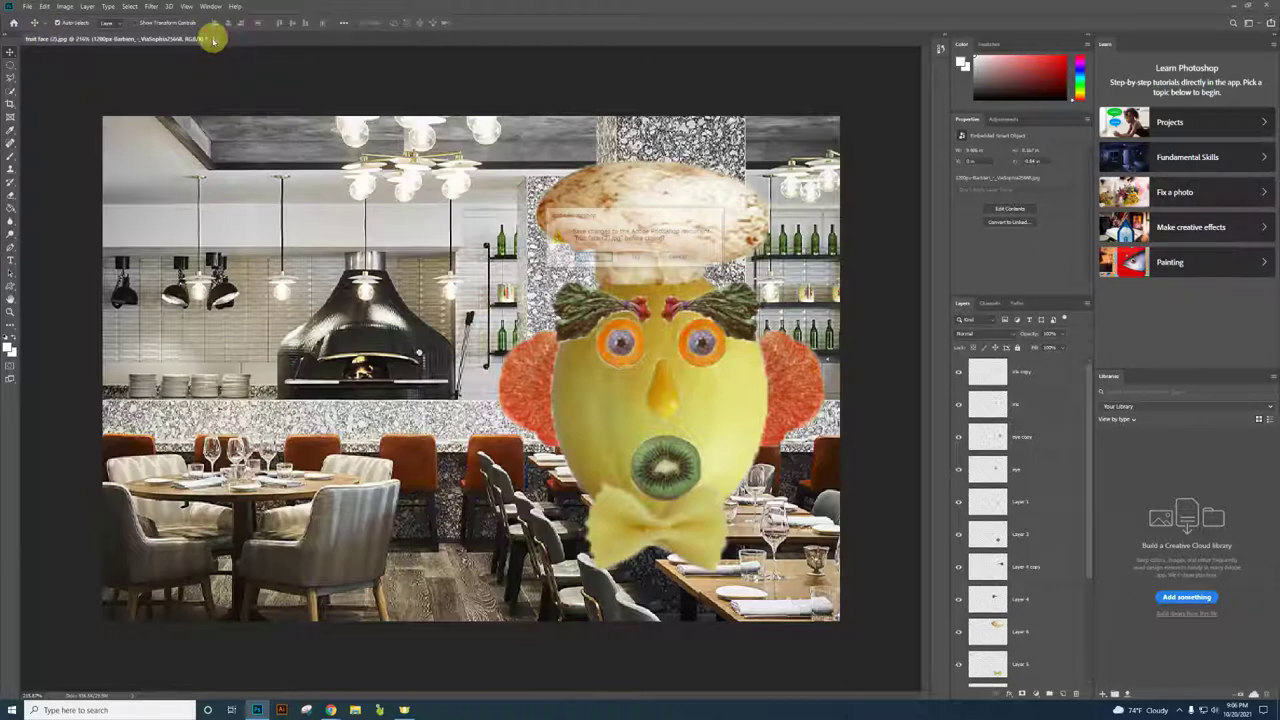
left_click(644, 258)
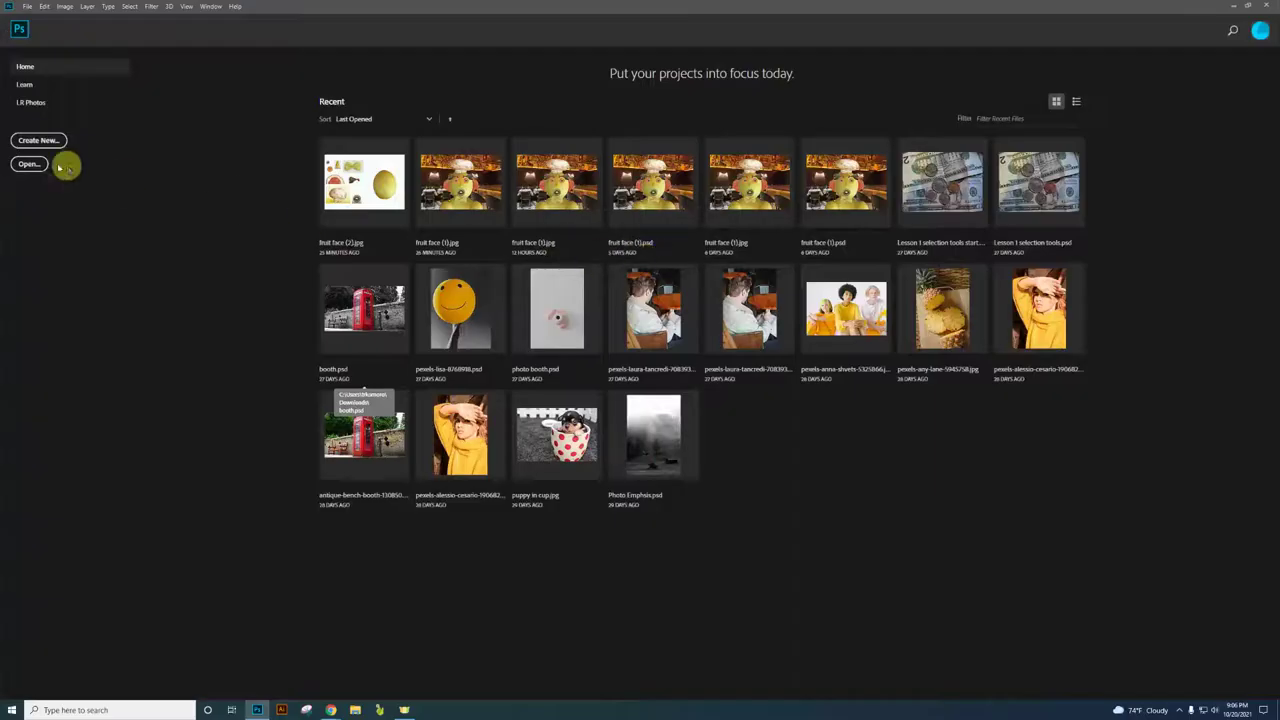
- Open the image fruit face (3).jpg from the Downloads folder
left_click(31, 165)
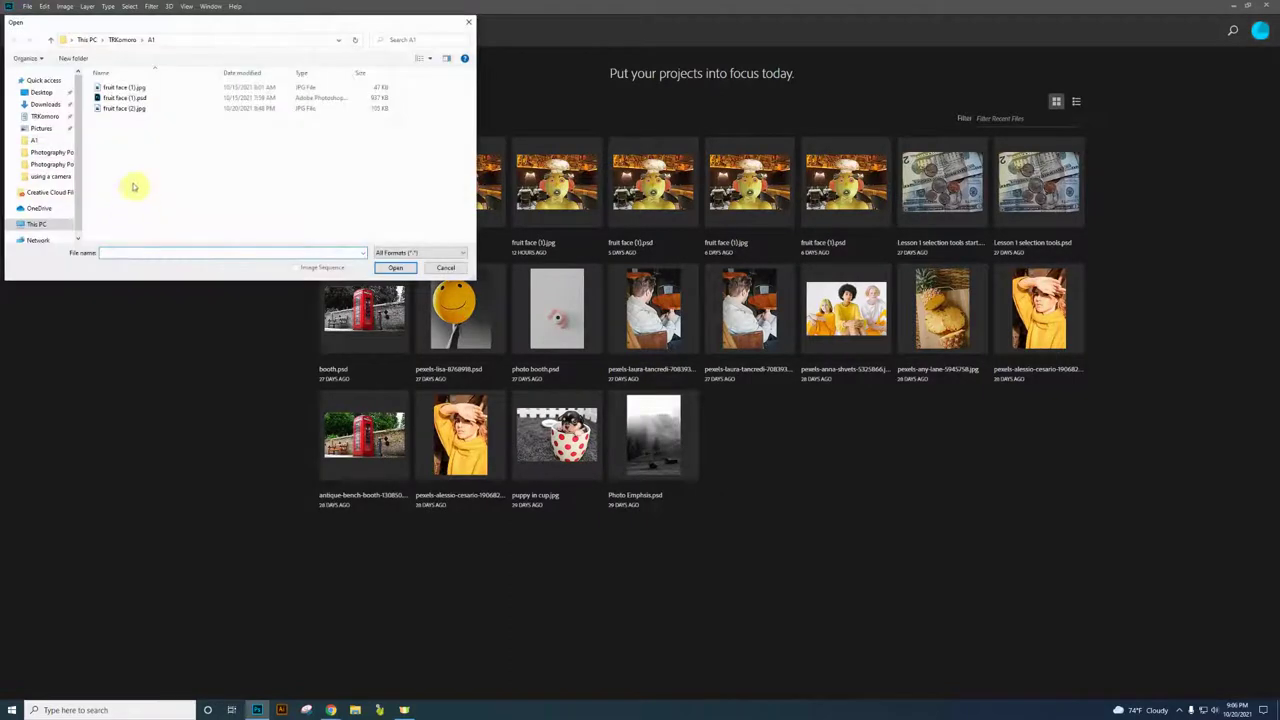
left_click(43, 104)
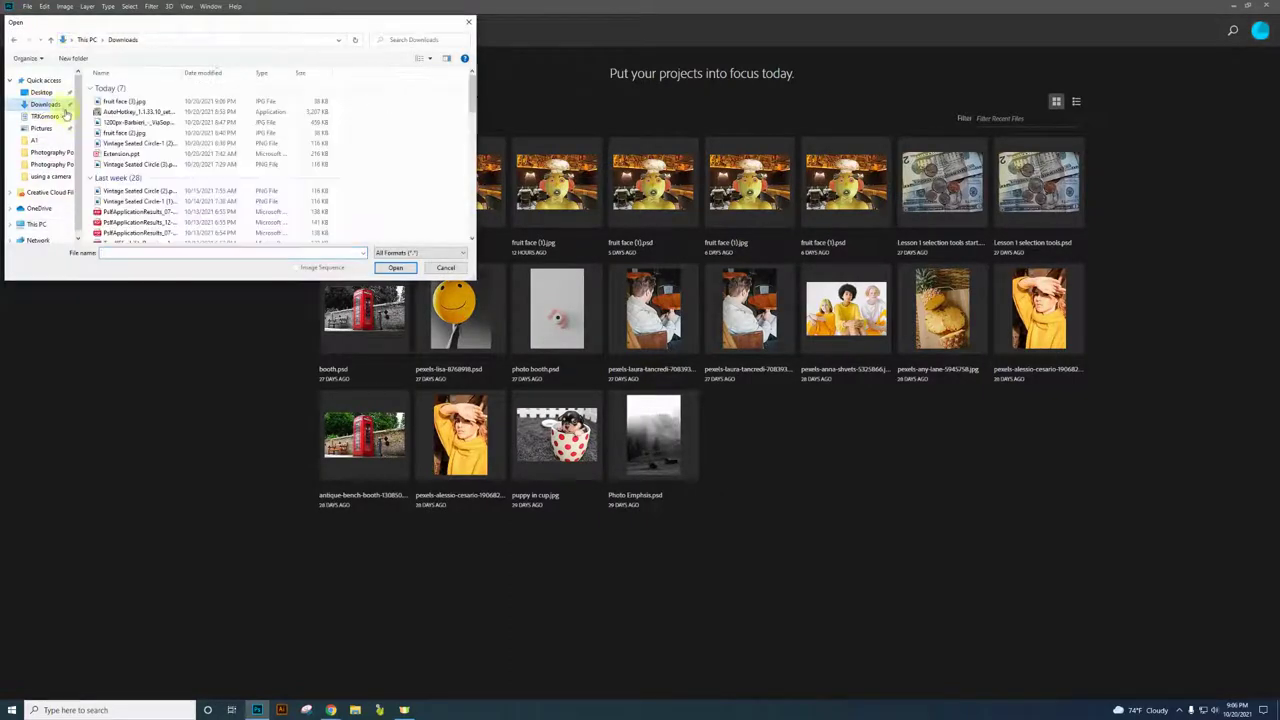
left_click(122, 103)
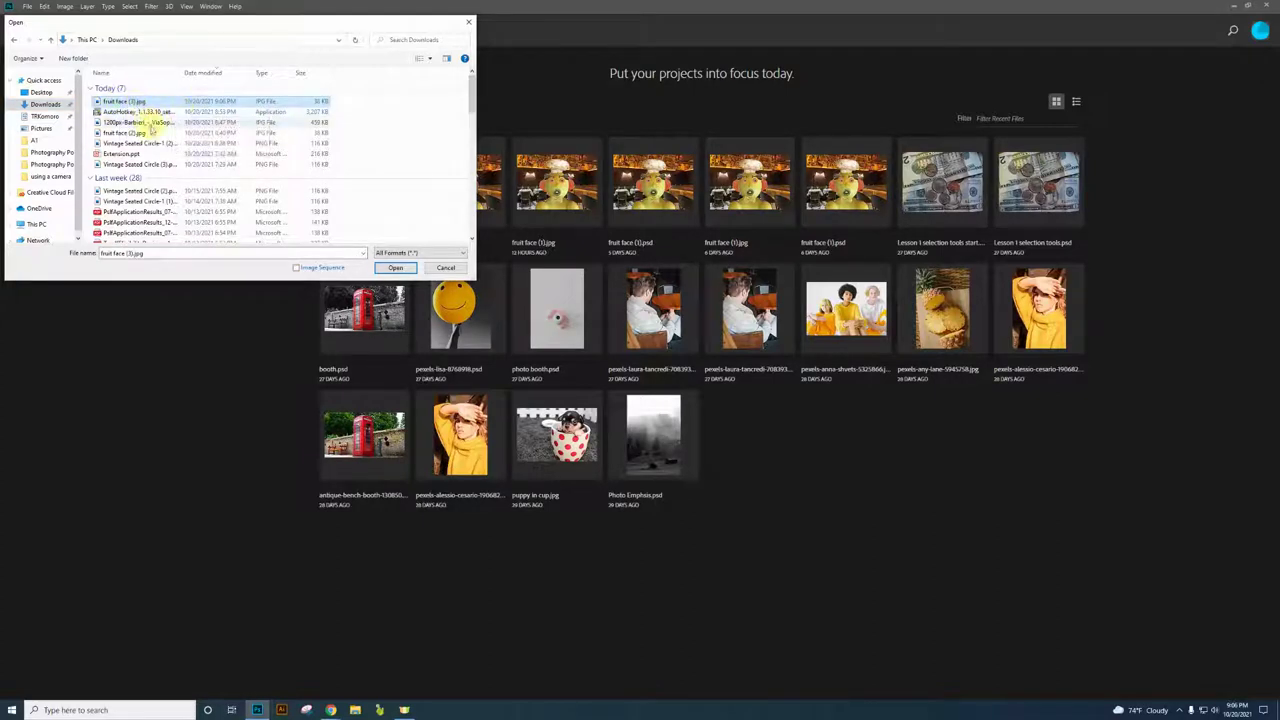
left_click(396, 270)
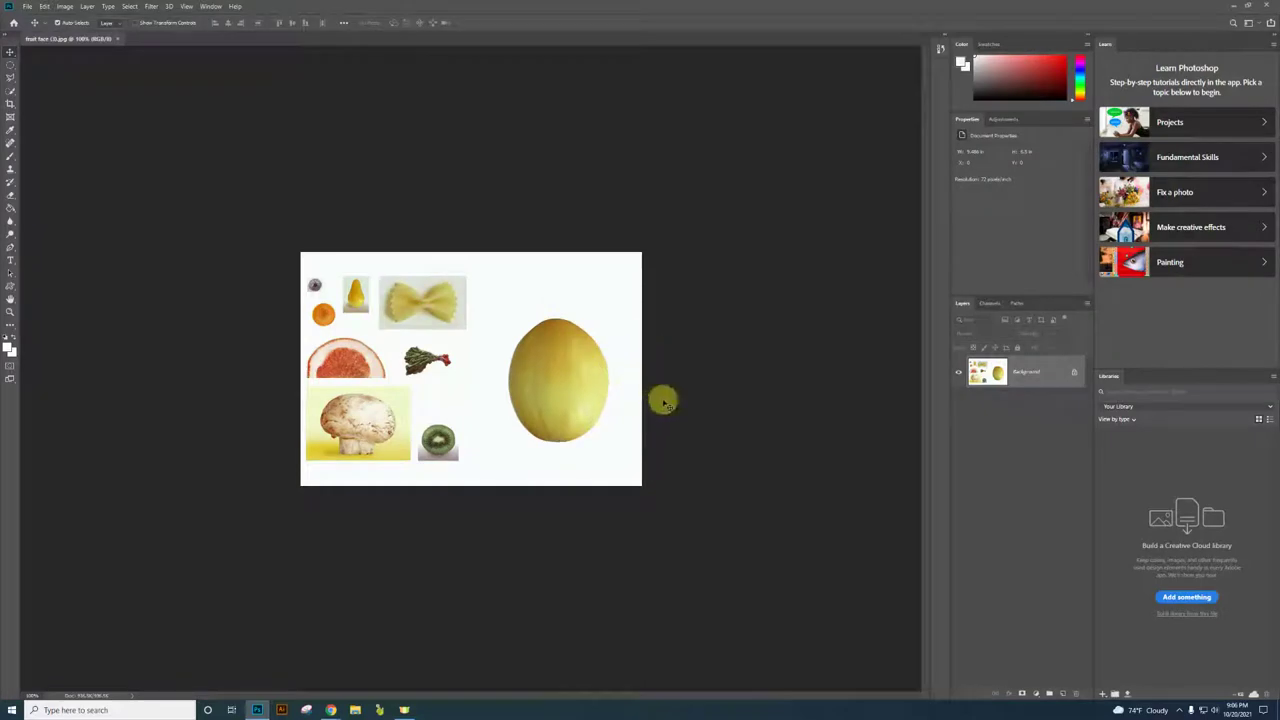
- Select the melon with the Quick Selection tool and copy and paste it onto a new layer
left_click(12, 91)
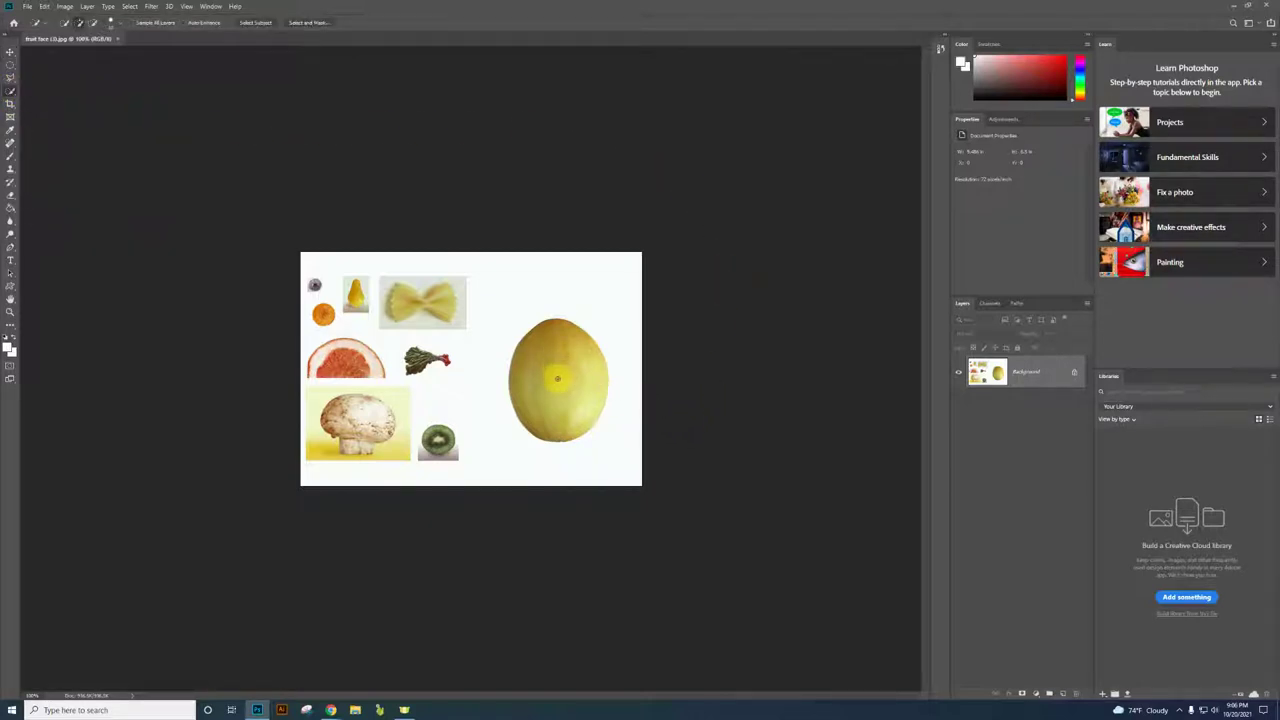
left_click_drag(558, 383, 610, 395)
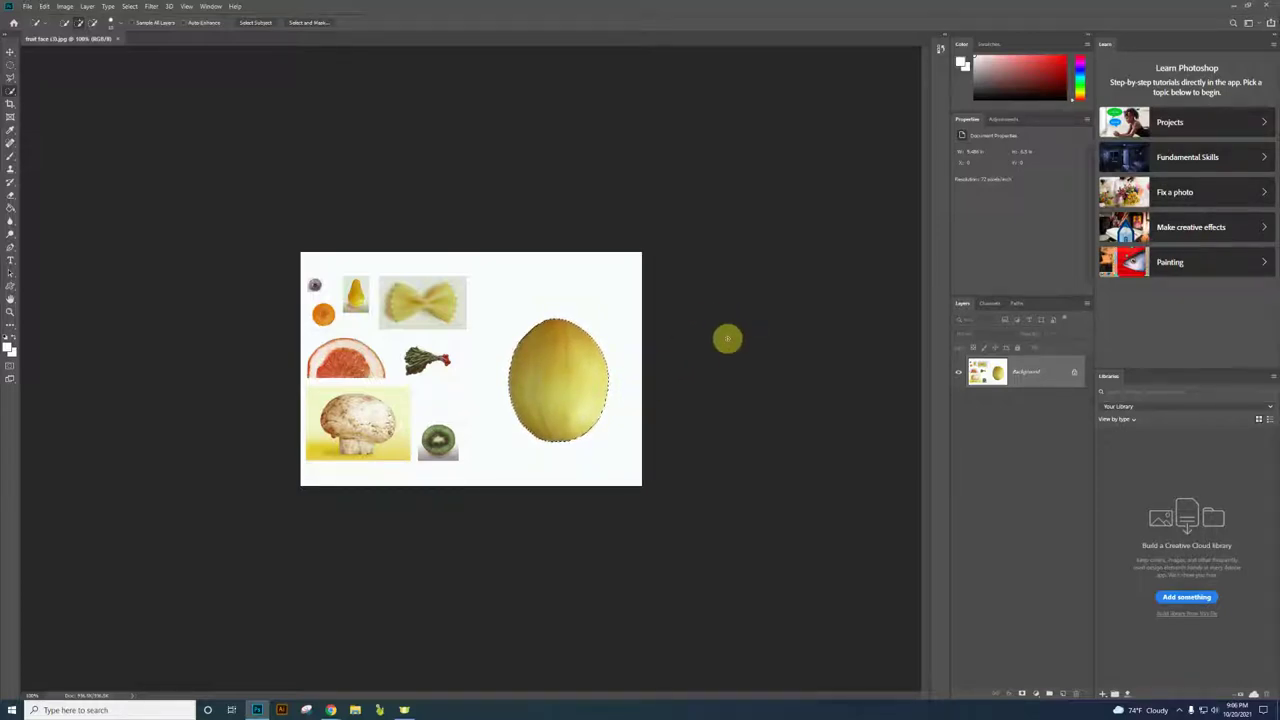
left_click(44, 6)
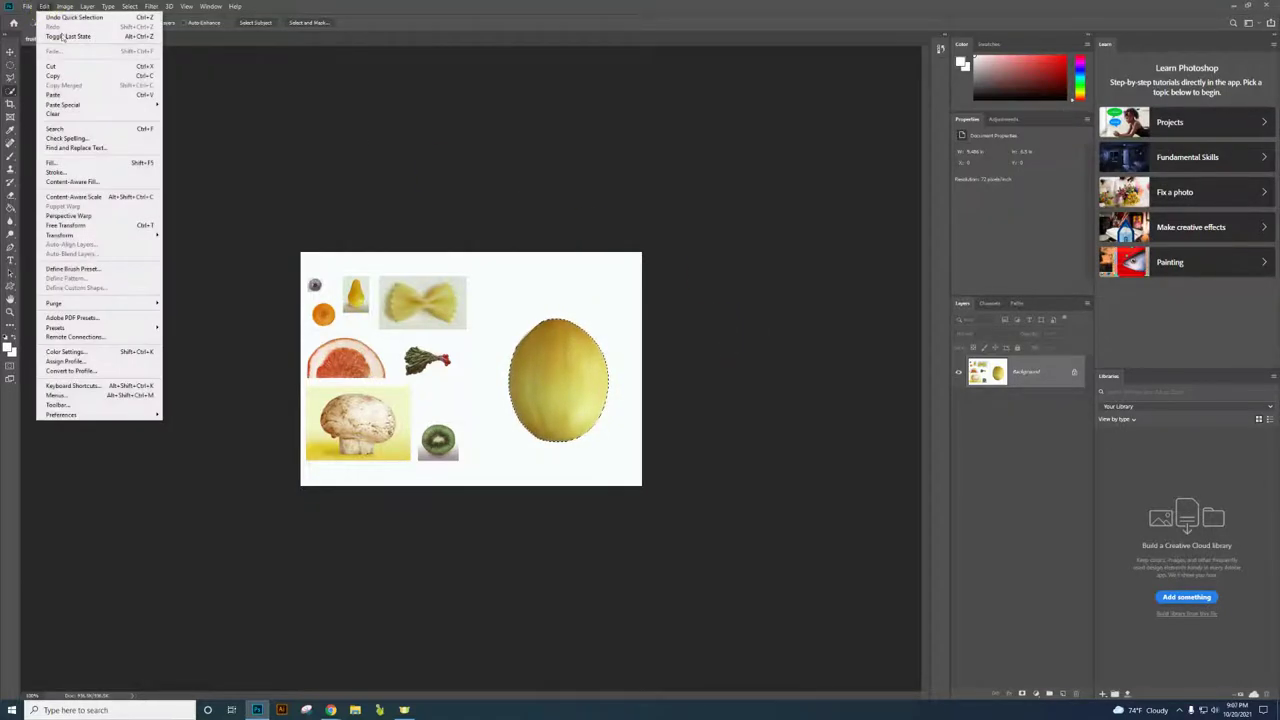
left_click(52, 75)
left_click(44, 6)
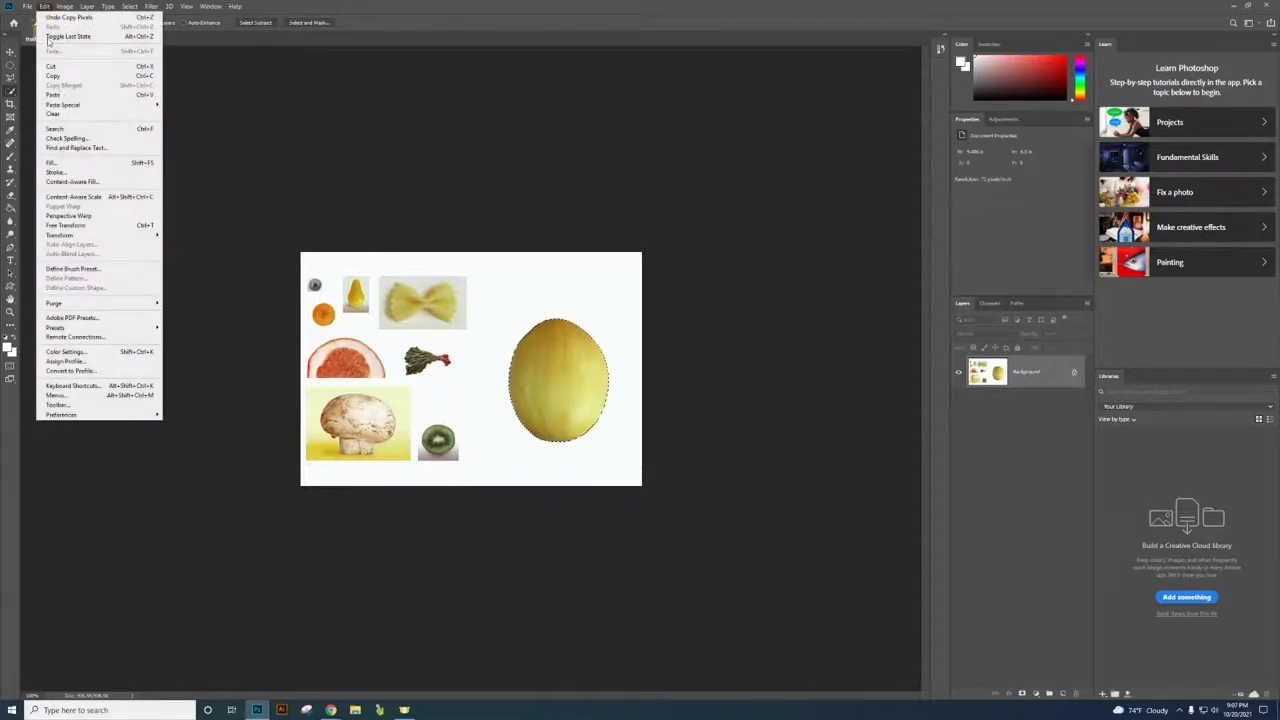
left_click(60, 95)
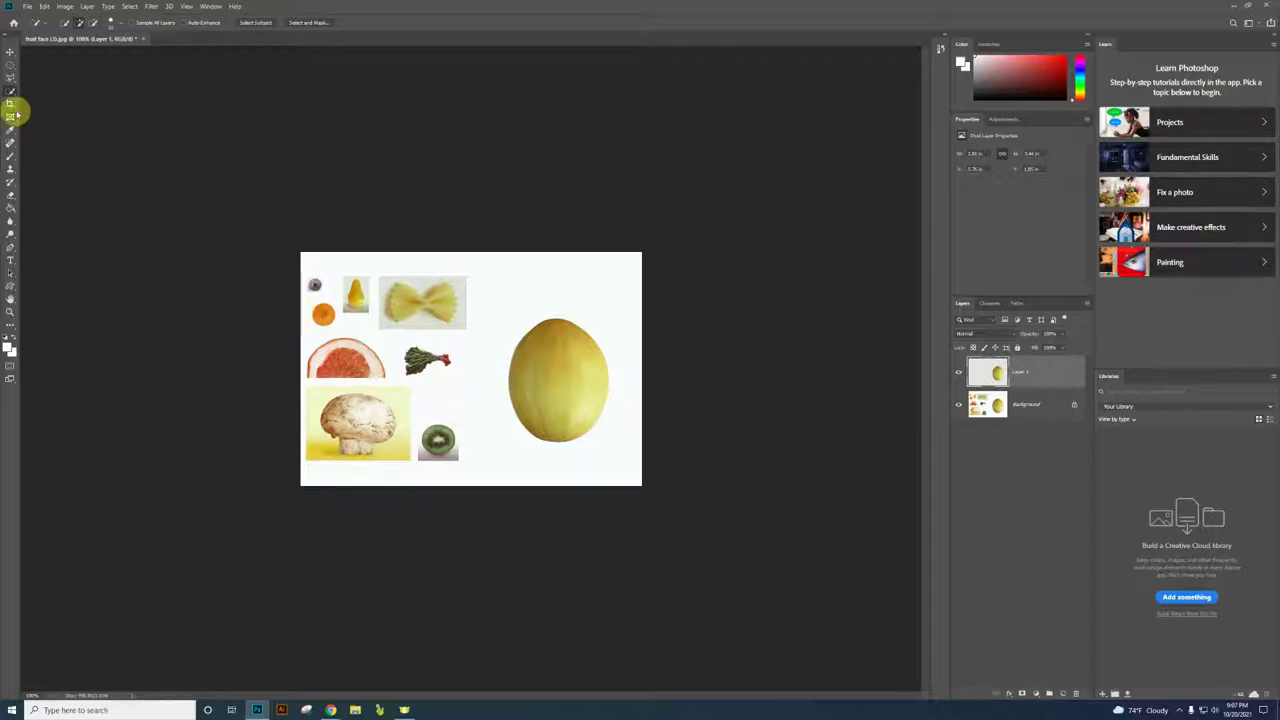
- Select the orange carrot slice on the Background layer and copy and paste it onto its own layer
left_click(1027, 410)
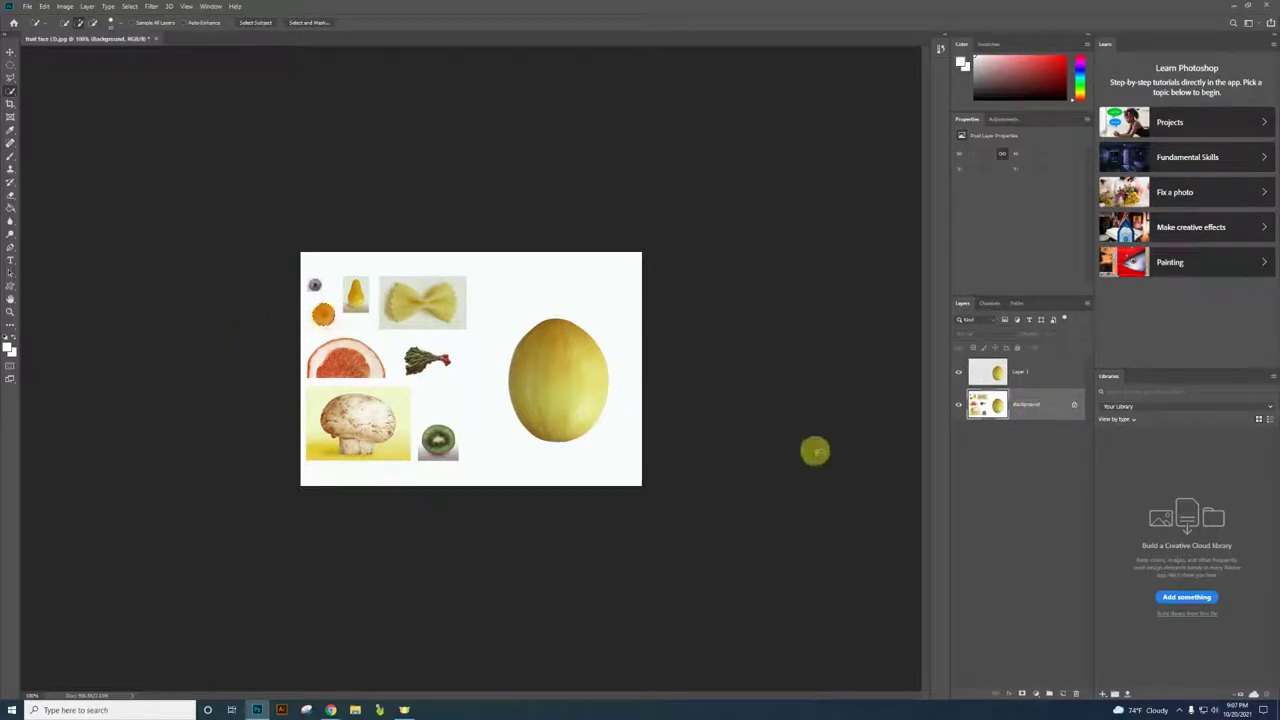
left_click(50, 11)
left_click(58, 70)
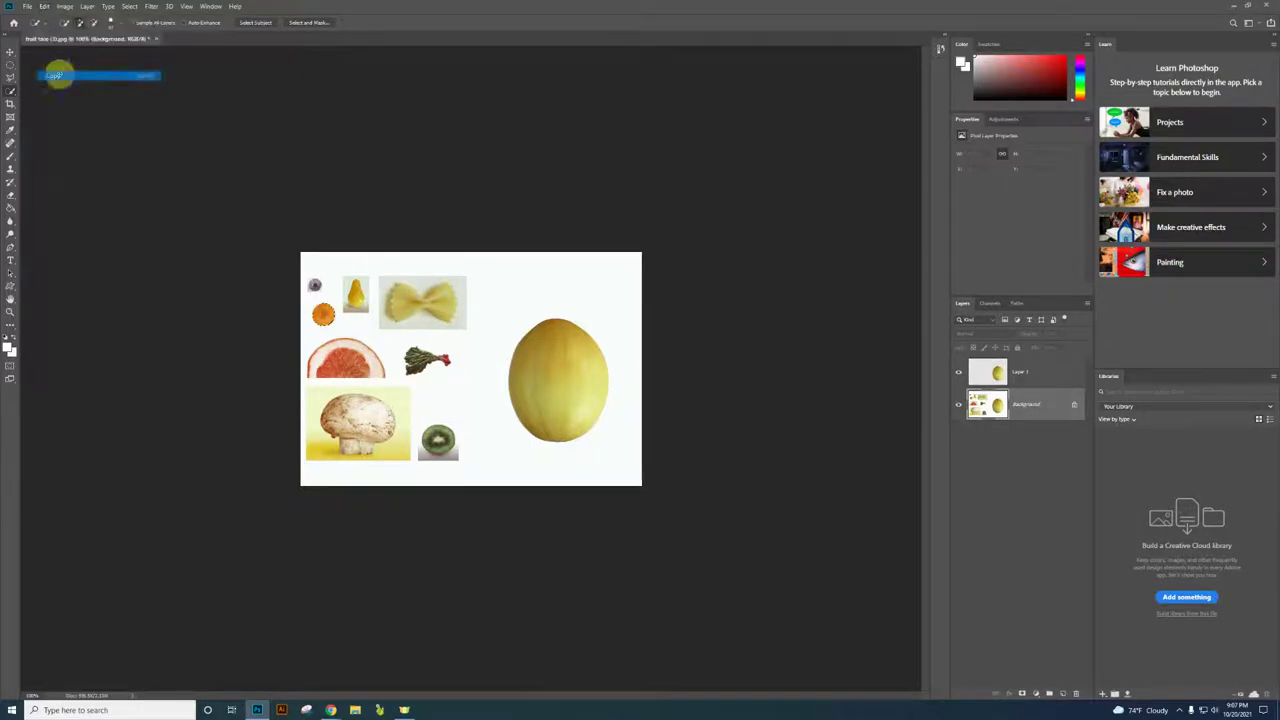
left_click(46, 9)
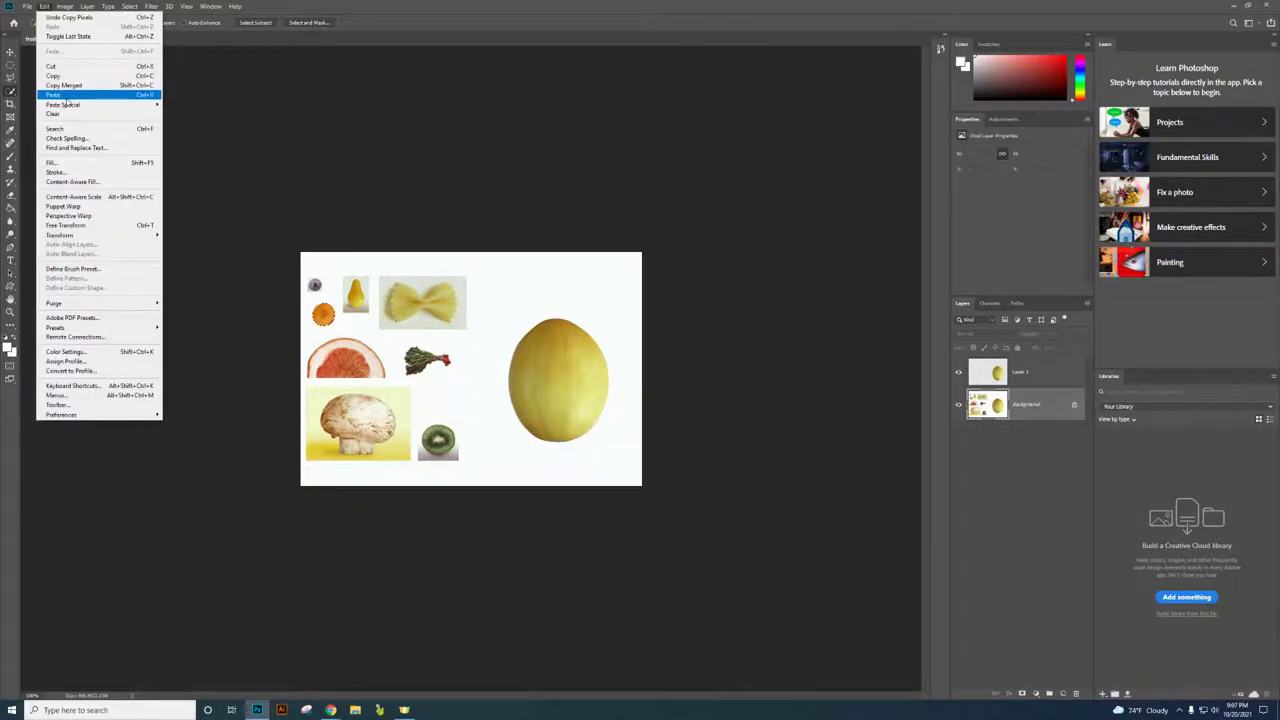
left_click(110, 87)
- Place the carrot layer beneath the melon layer and move the carrot slice partly behind the melon's left edge
left_click_drag(1027, 412, 1031, 362)
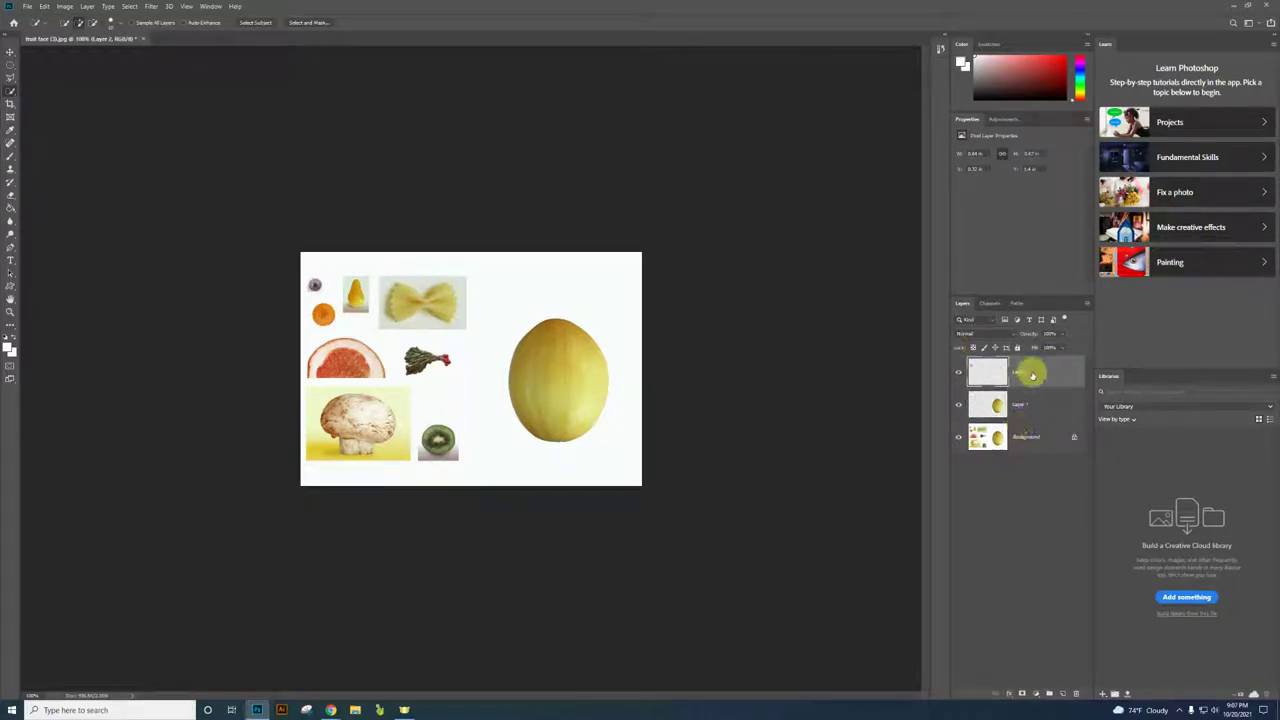
left_click_drag(1039, 419, 1037, 420)
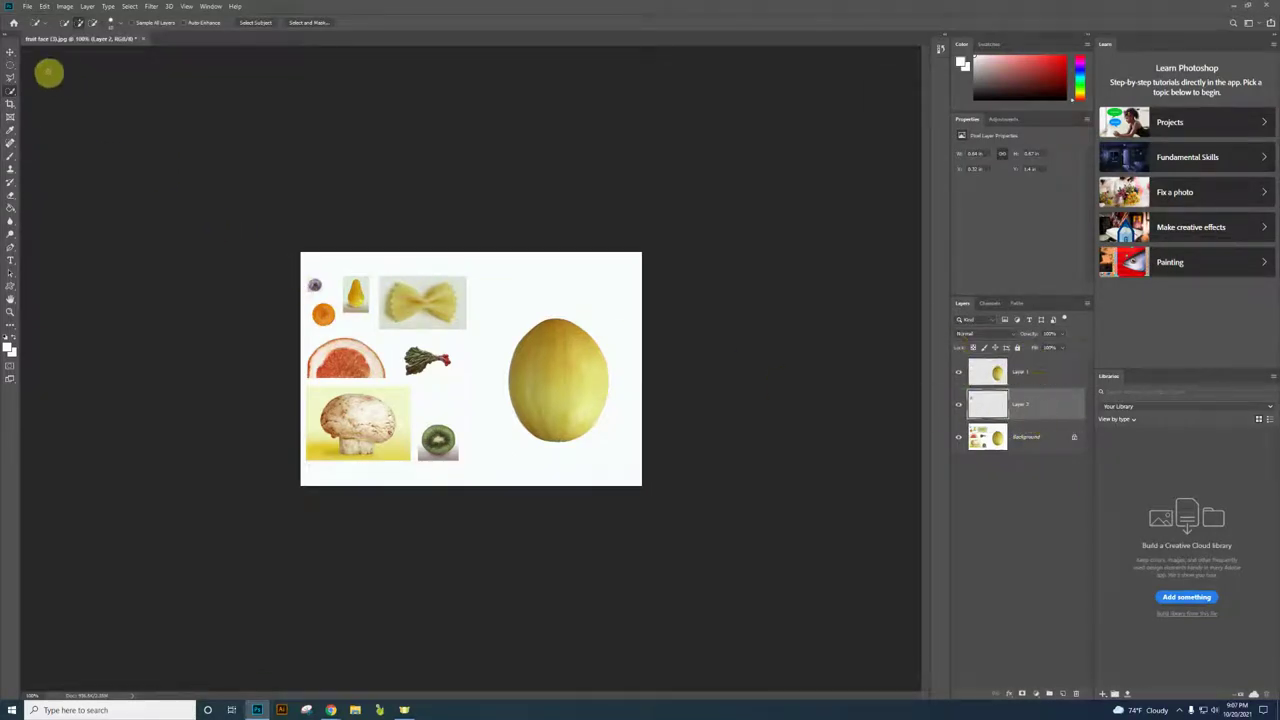
left_click(10, 52)
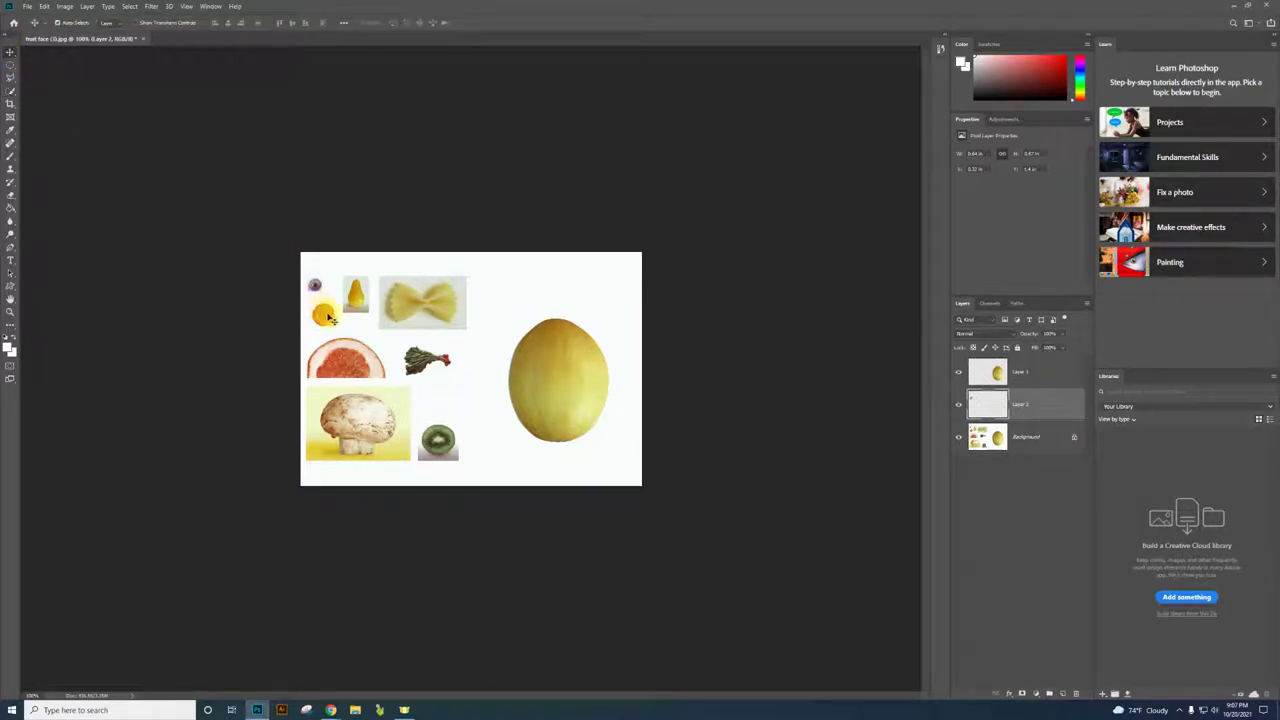
left_click_drag(328, 318, 510, 368)
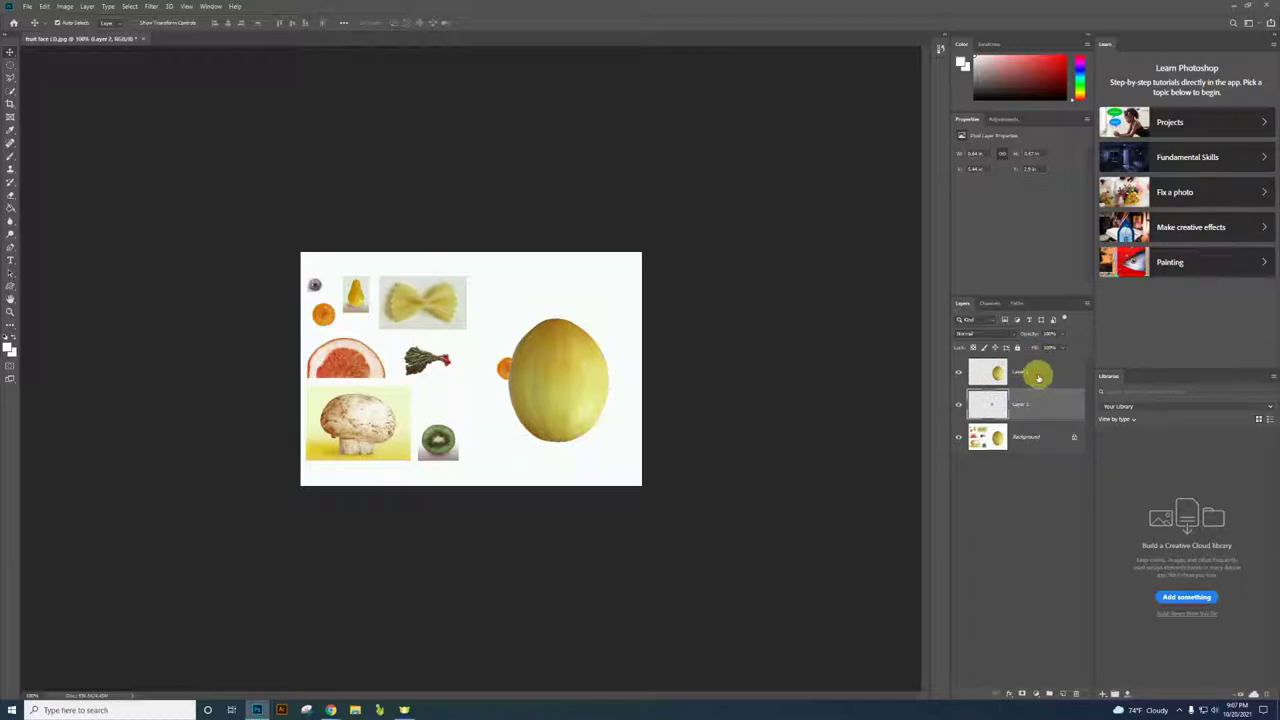
- Put the carrot layer above the melon layer, naming the melon layer "face" and the carrot layer "eye"
left_click_drag(1045, 407, 1041, 364)
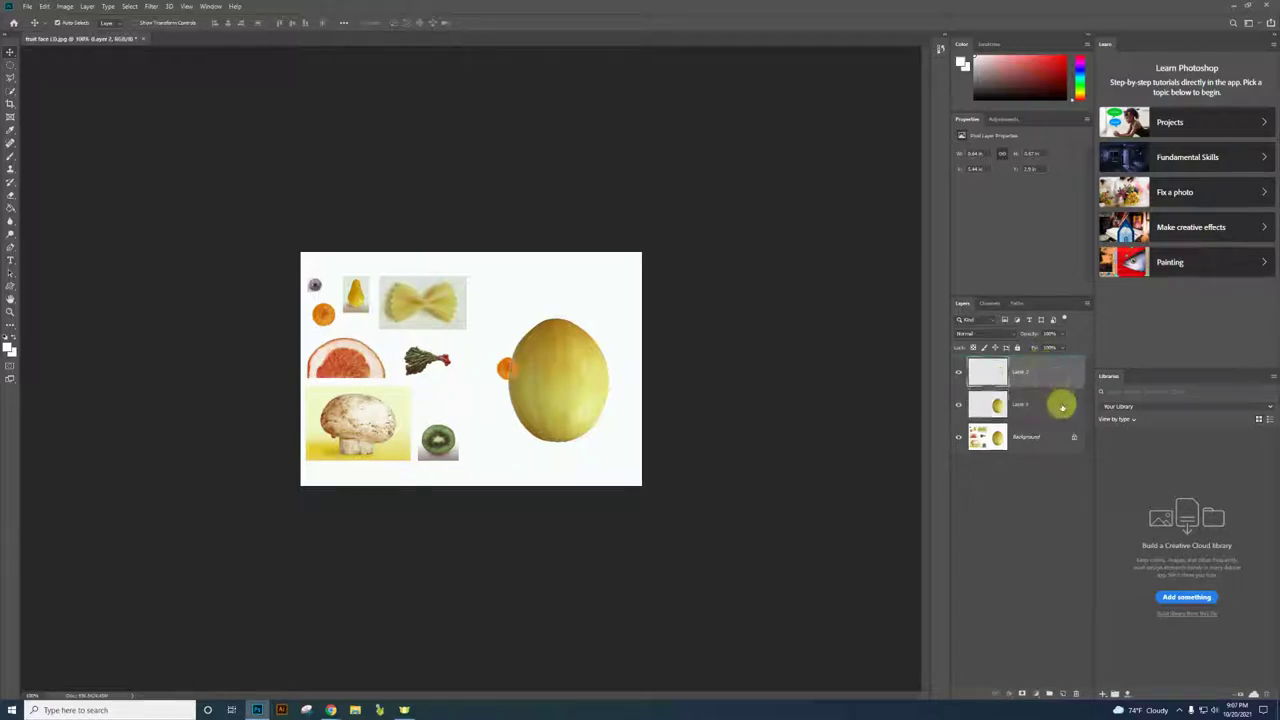
left_click(1020, 406)
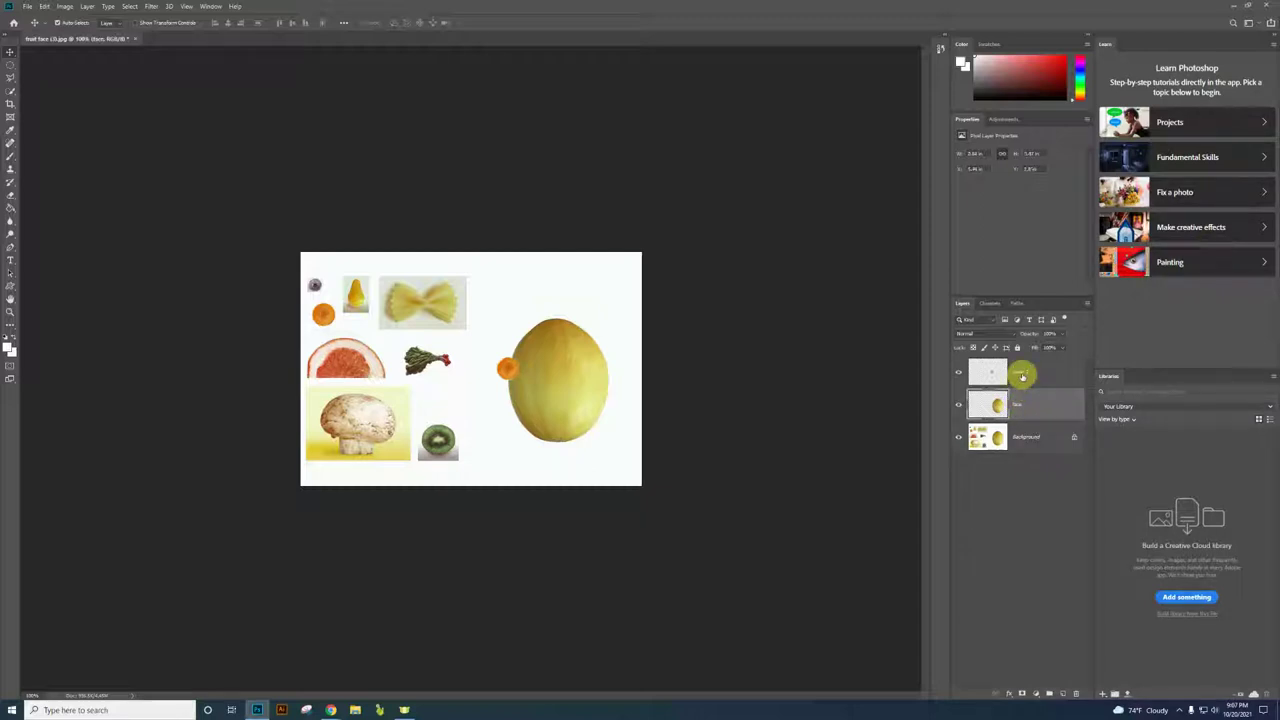
double_click(1020, 372)
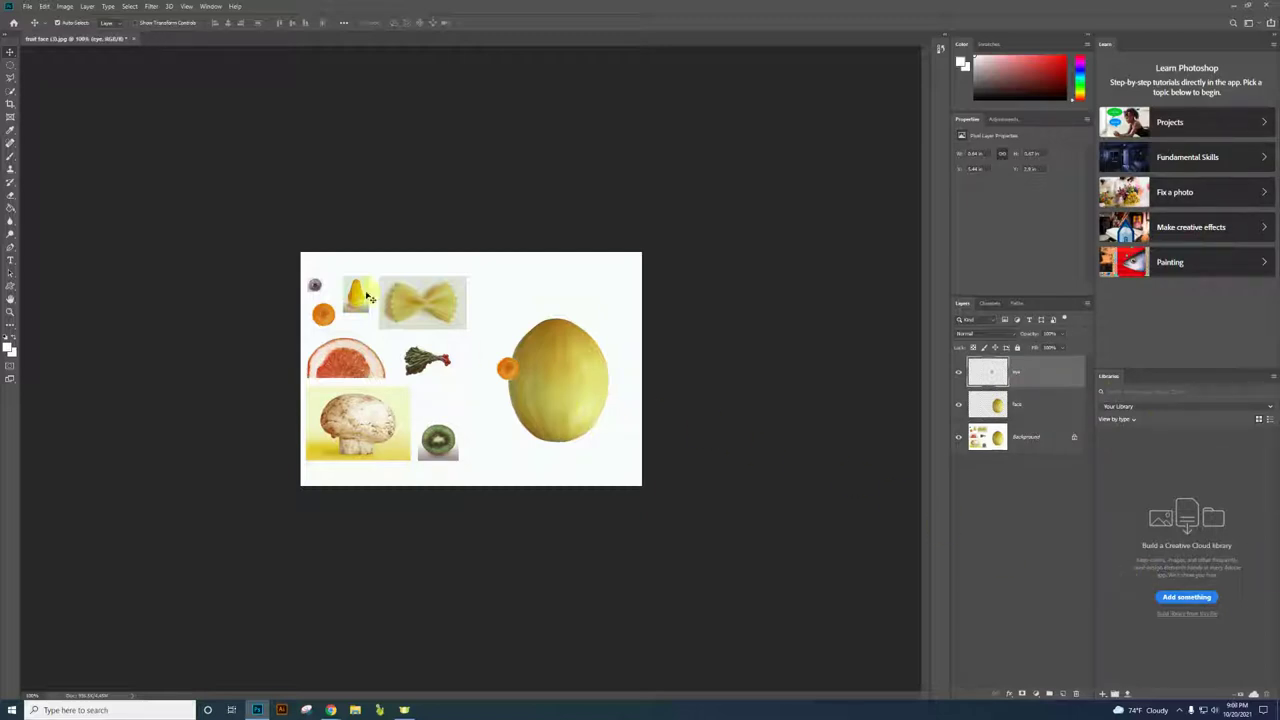
- Place the carrot slice on the melon as its left eye and duplicate the eye layer to form a matching right eye
left_click_drag(505, 366, 537, 361)
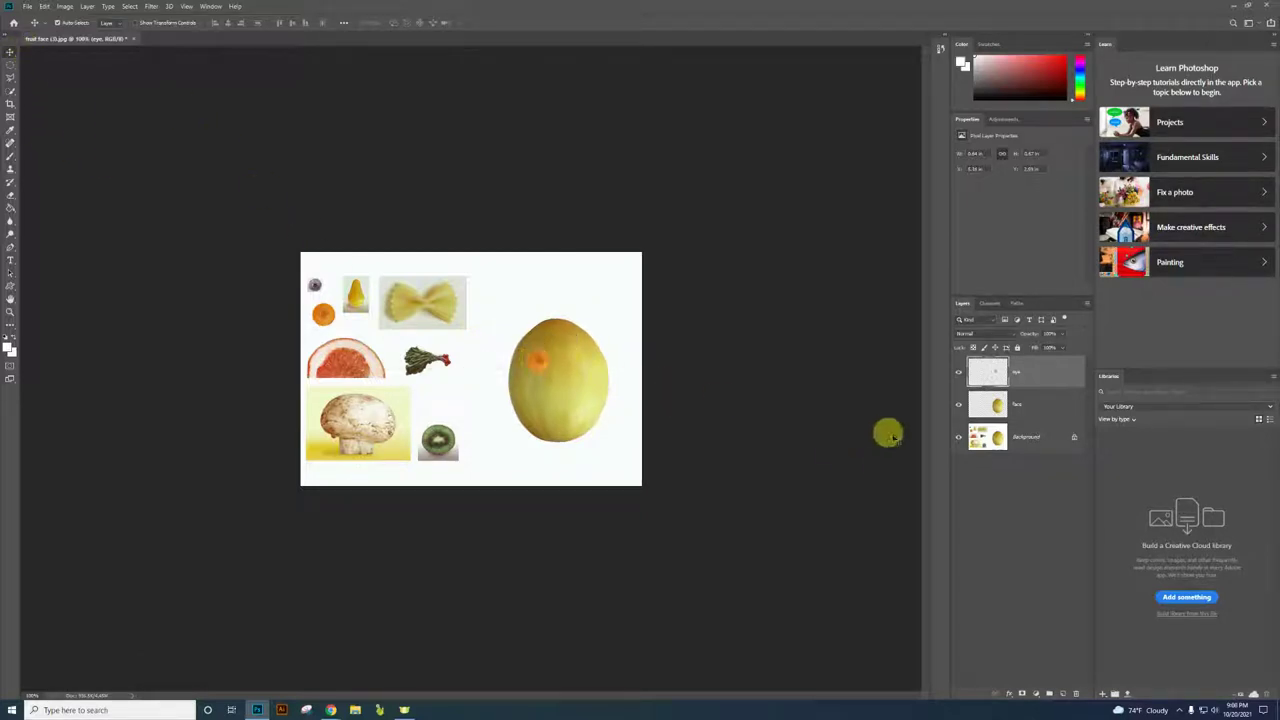
right_click(1041, 381)
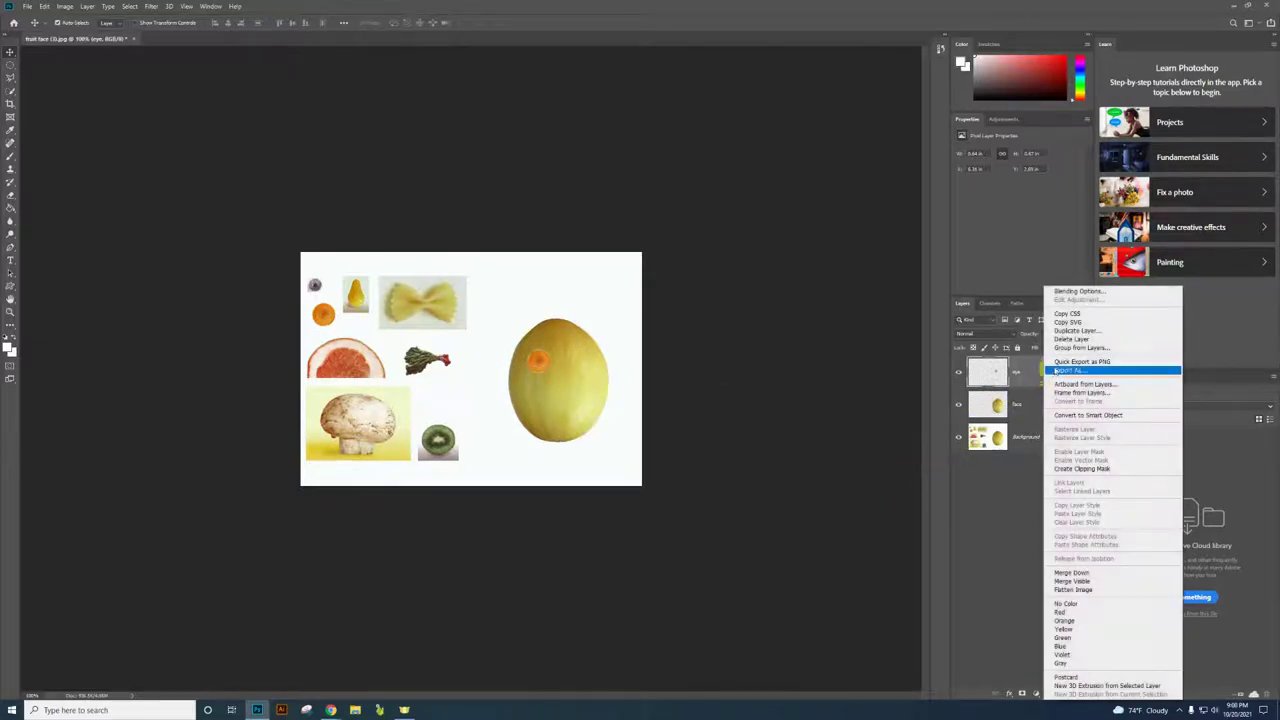
left_click(1066, 330)
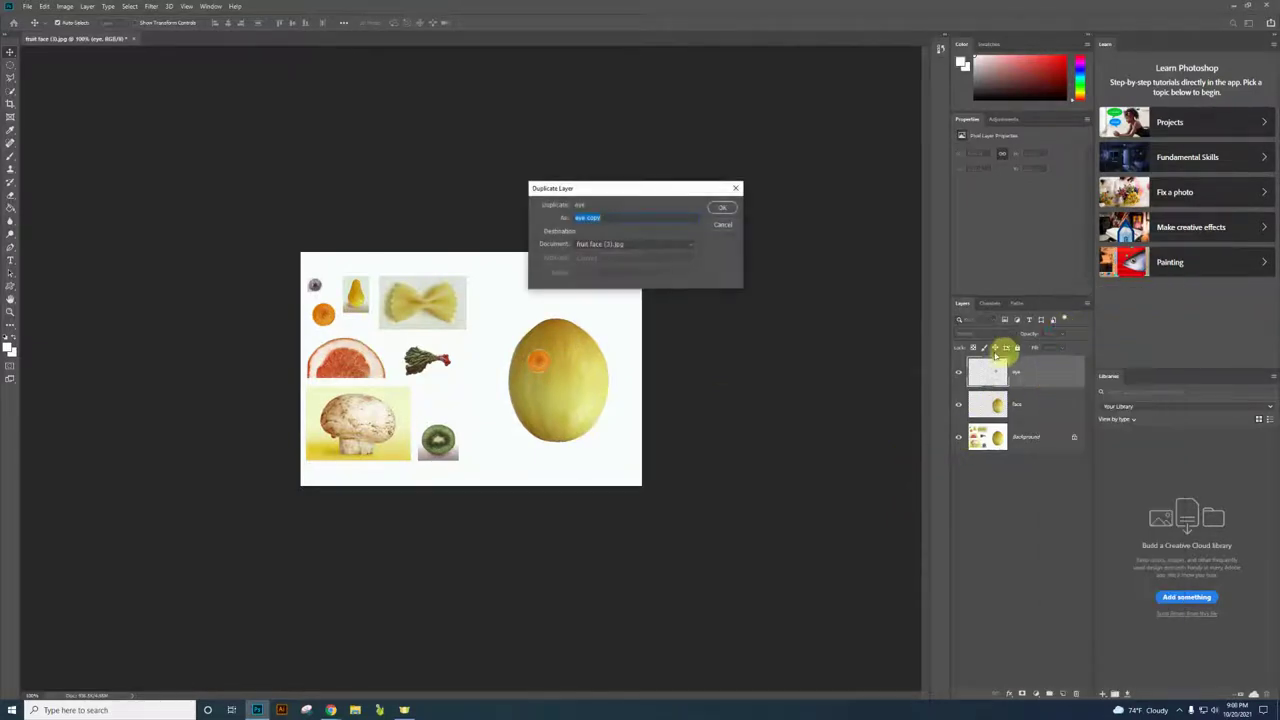
left_click(717, 206)
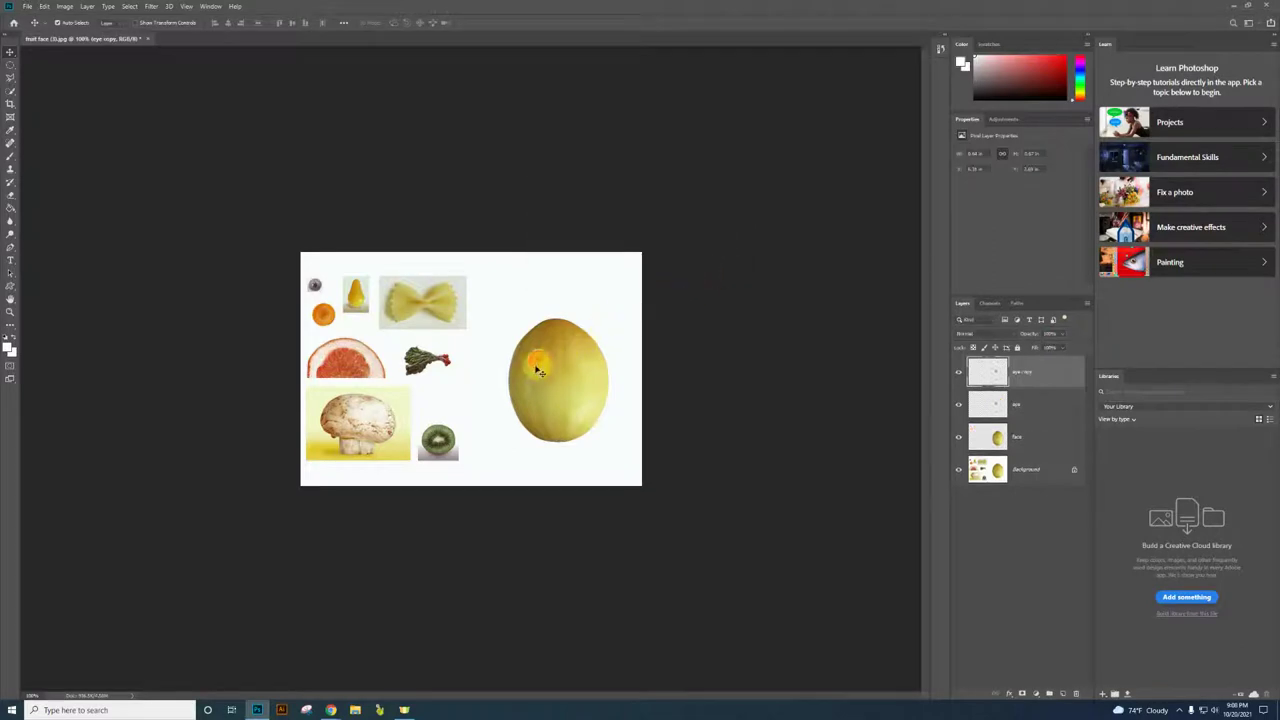
left_click_drag(537, 362, 576, 362)
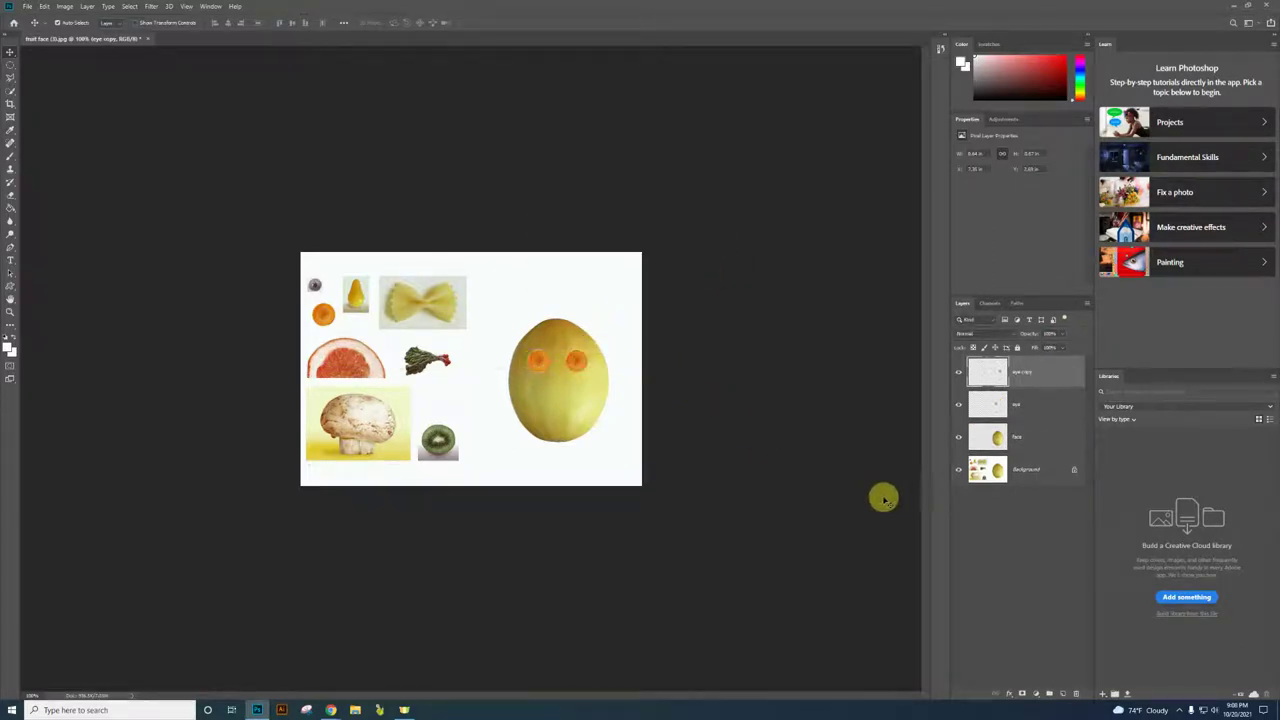
- Select the blueberry on the Background layer with the Quick Selection tool and copy and paste it onto a new layer
left_click(1036, 474)
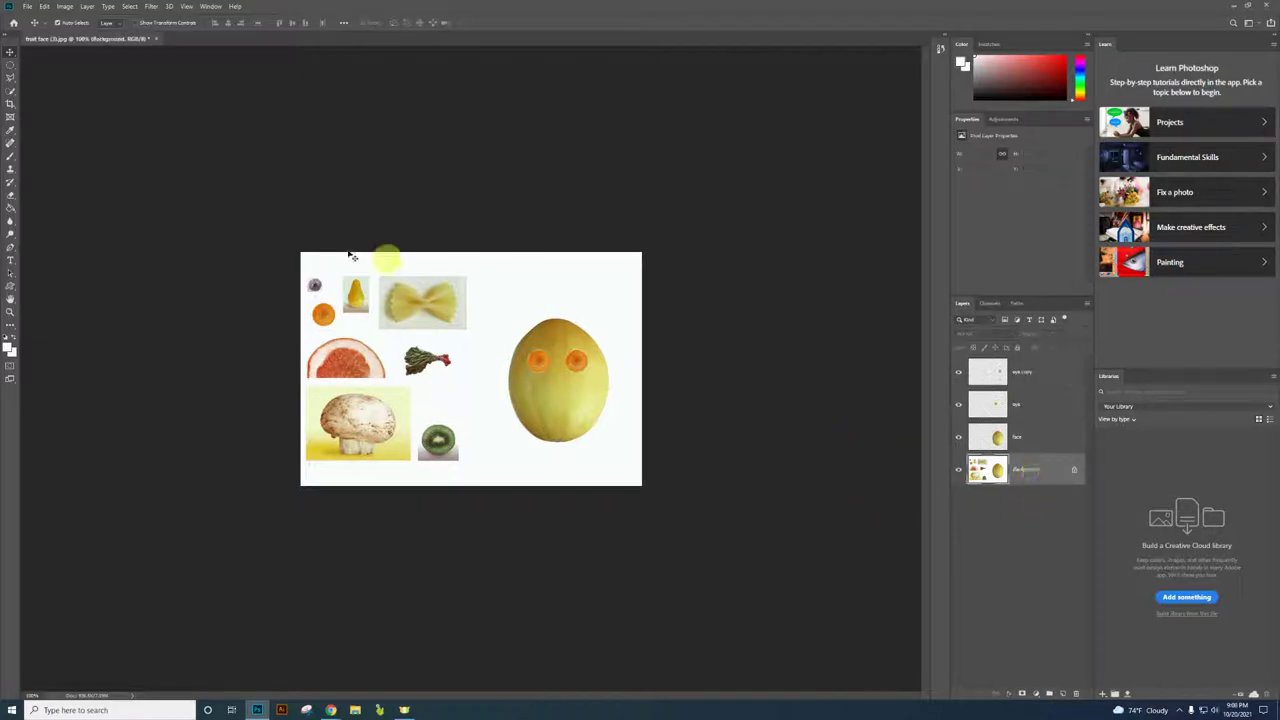
left_click(11, 90)
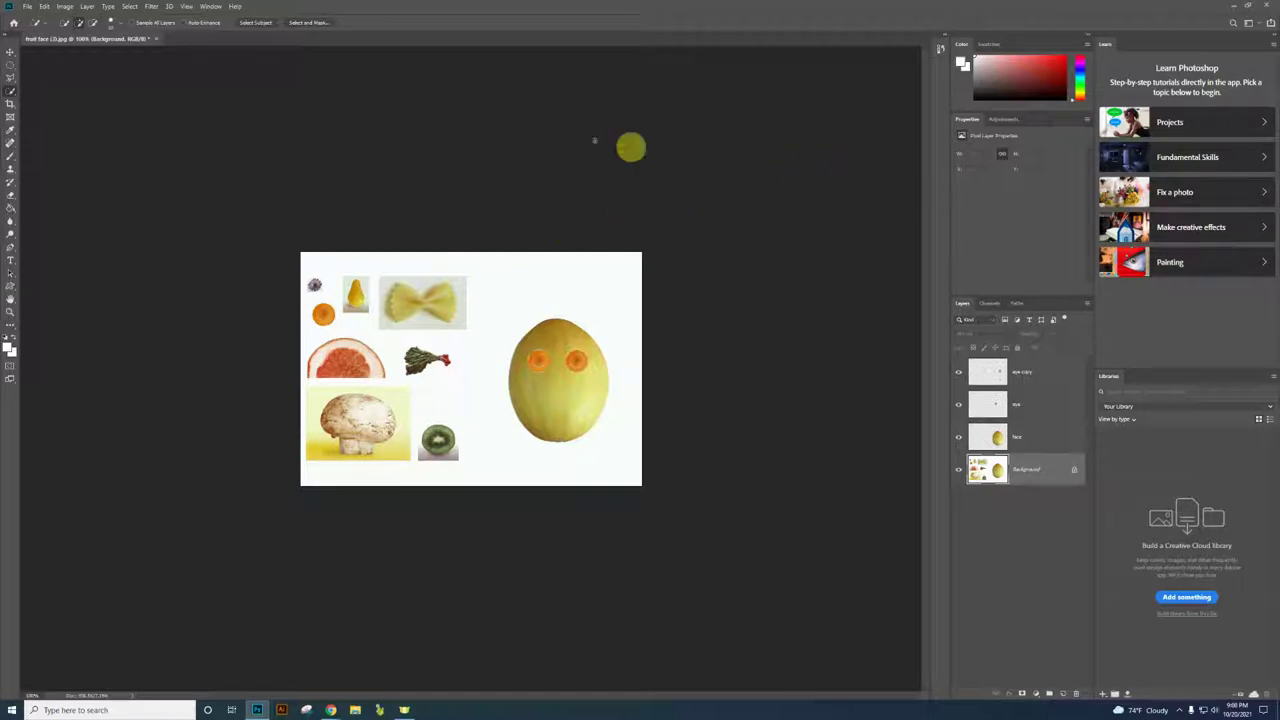
left_click(44, 6)
left_click(52, 76)
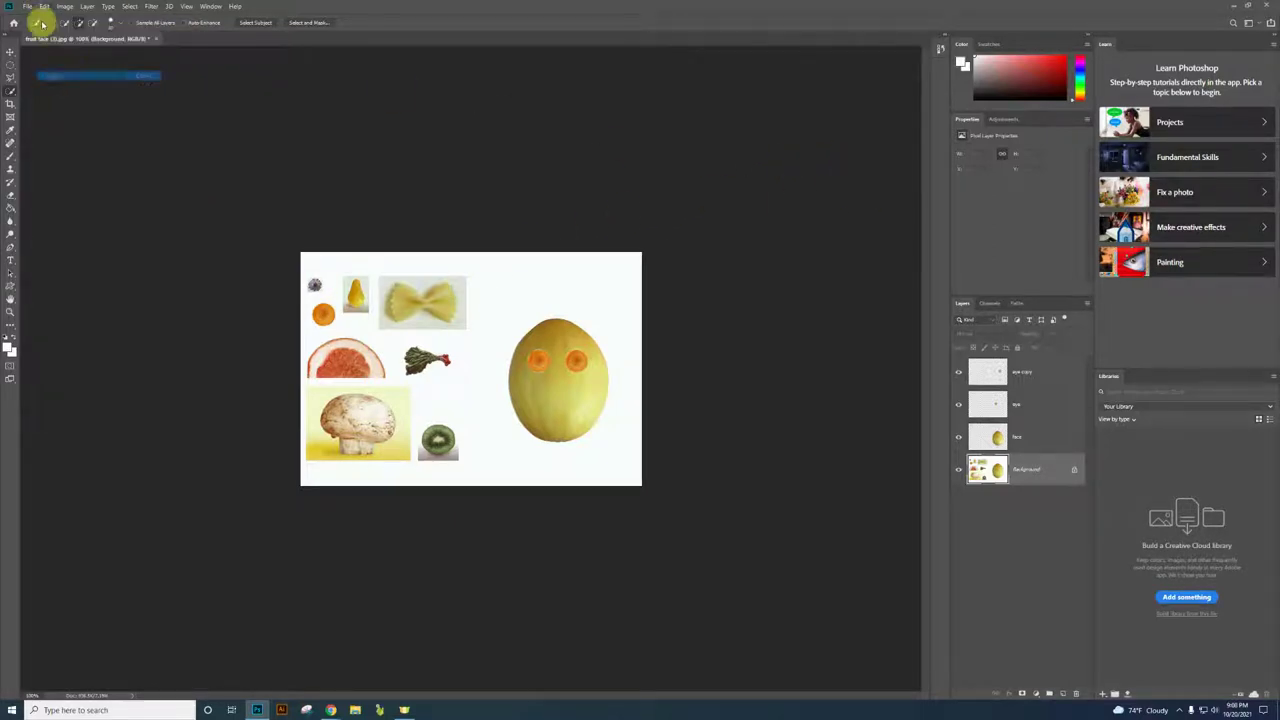
left_click(44, 6)
left_click(53, 95)
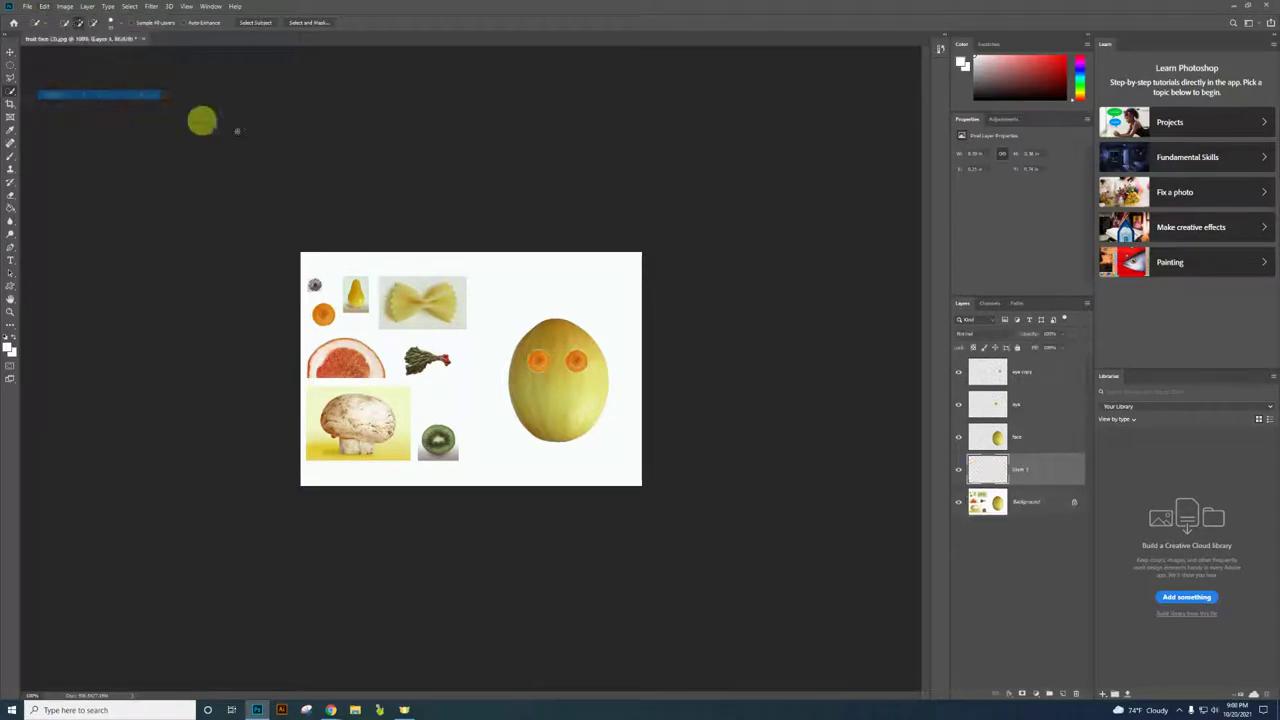
- Bring the blueberry layer to the top of the layer stack and center the blueberry on the left carrot eye
left_click_drag(1046, 473, 1026, 366)
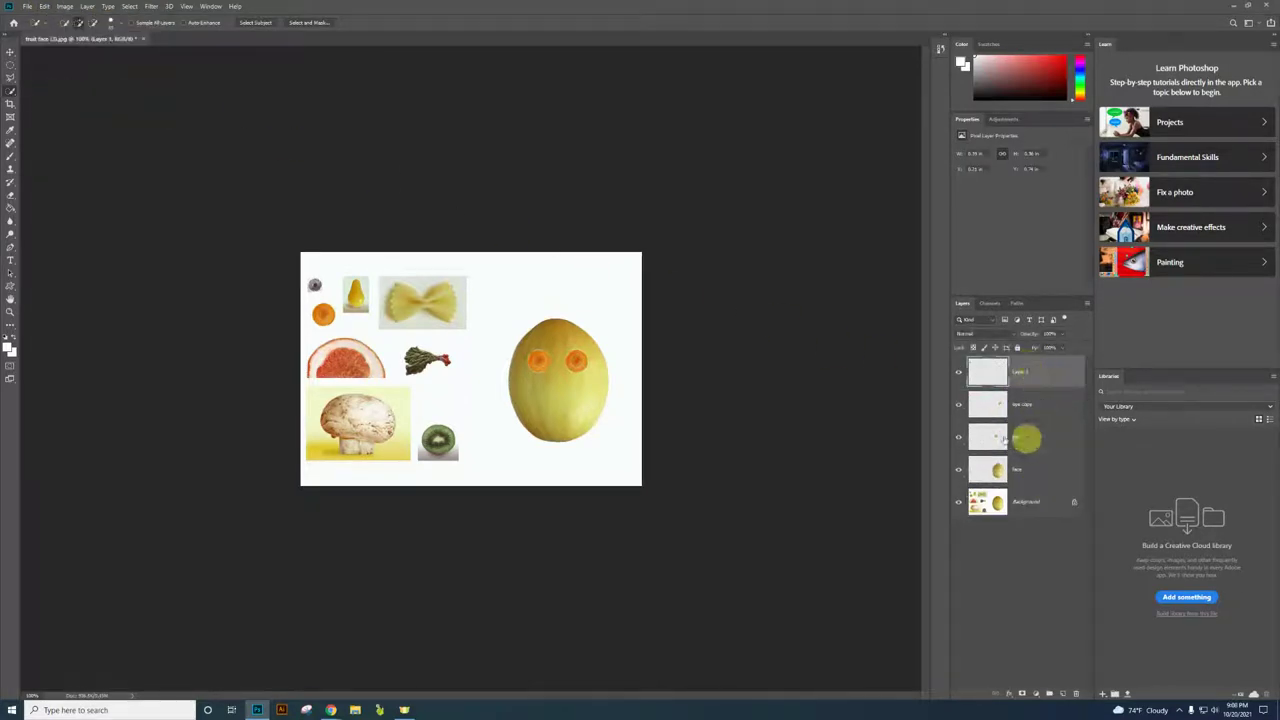
left_click(11, 51)
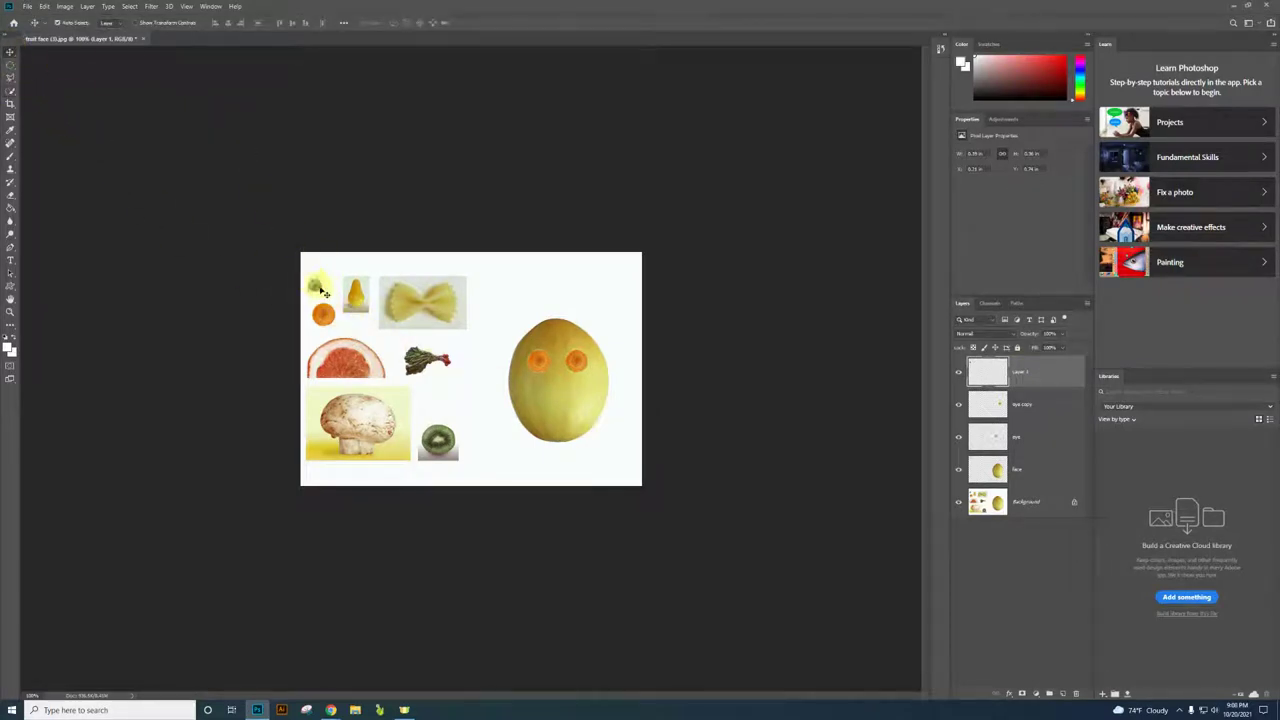
left_click_drag(324, 289, 538, 362)
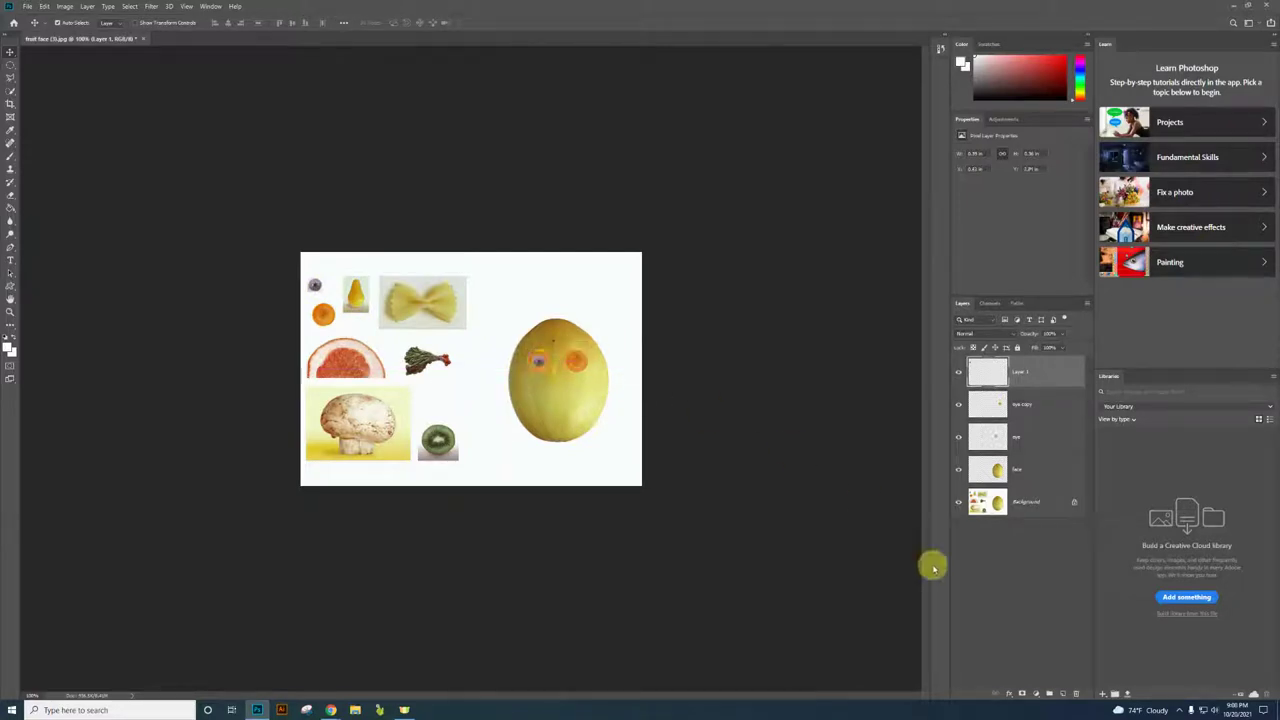
- Duplicate the blueberry onto the right carrot eye and name the two blueberry layers "iris" and "iris copy"
right_click(1044, 380)
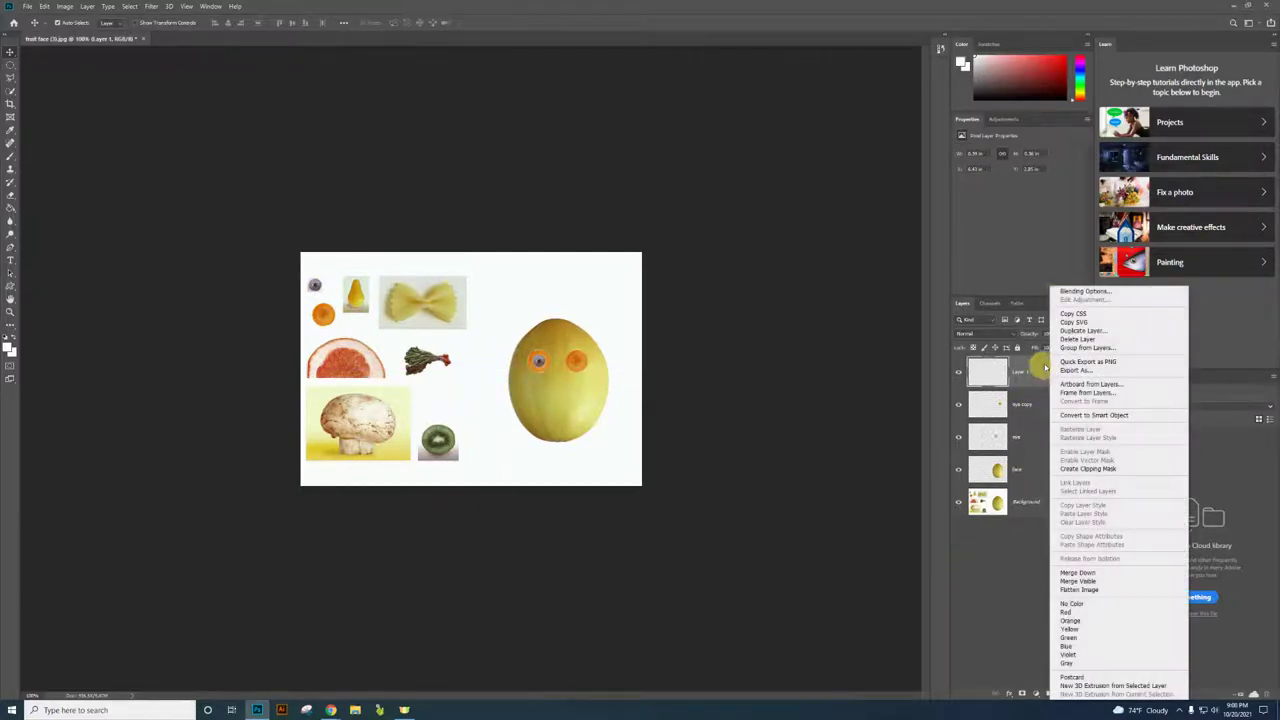
left_click(1090, 331)
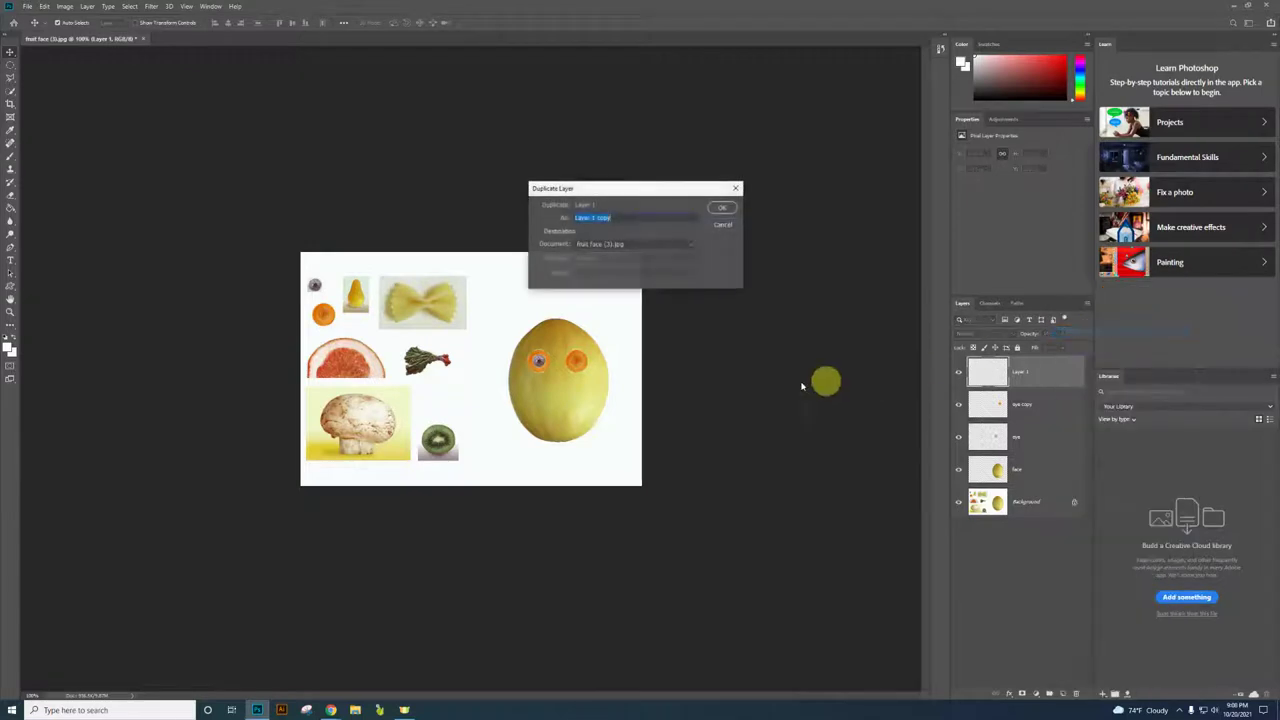
left_click(723, 206)
left_click_drag(545, 362, 576, 362)
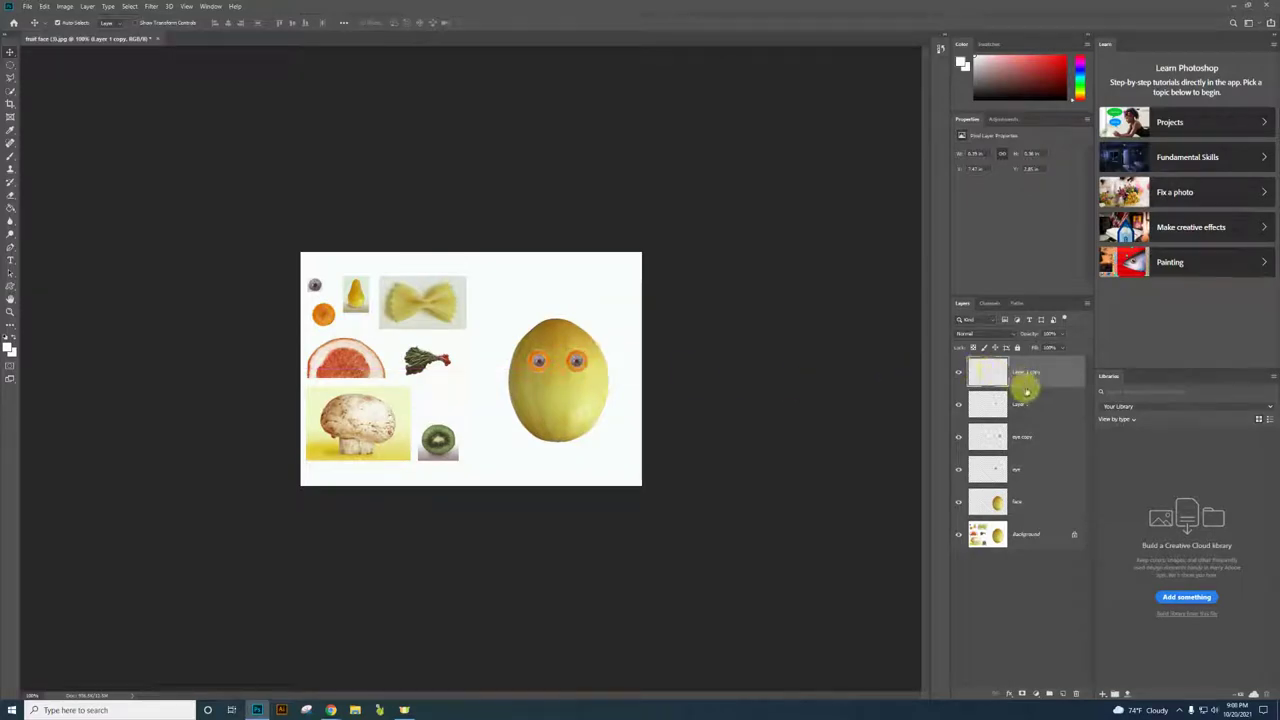
left_click(1019, 405)
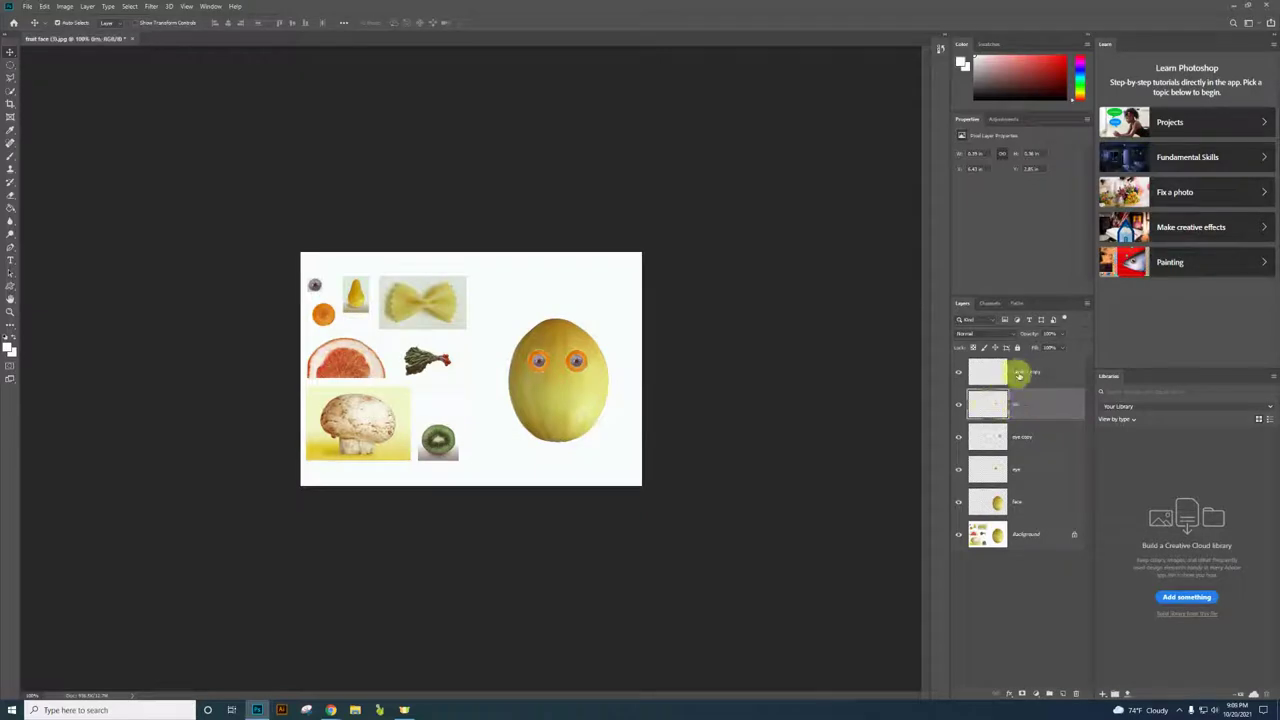
left_click(1023, 373)
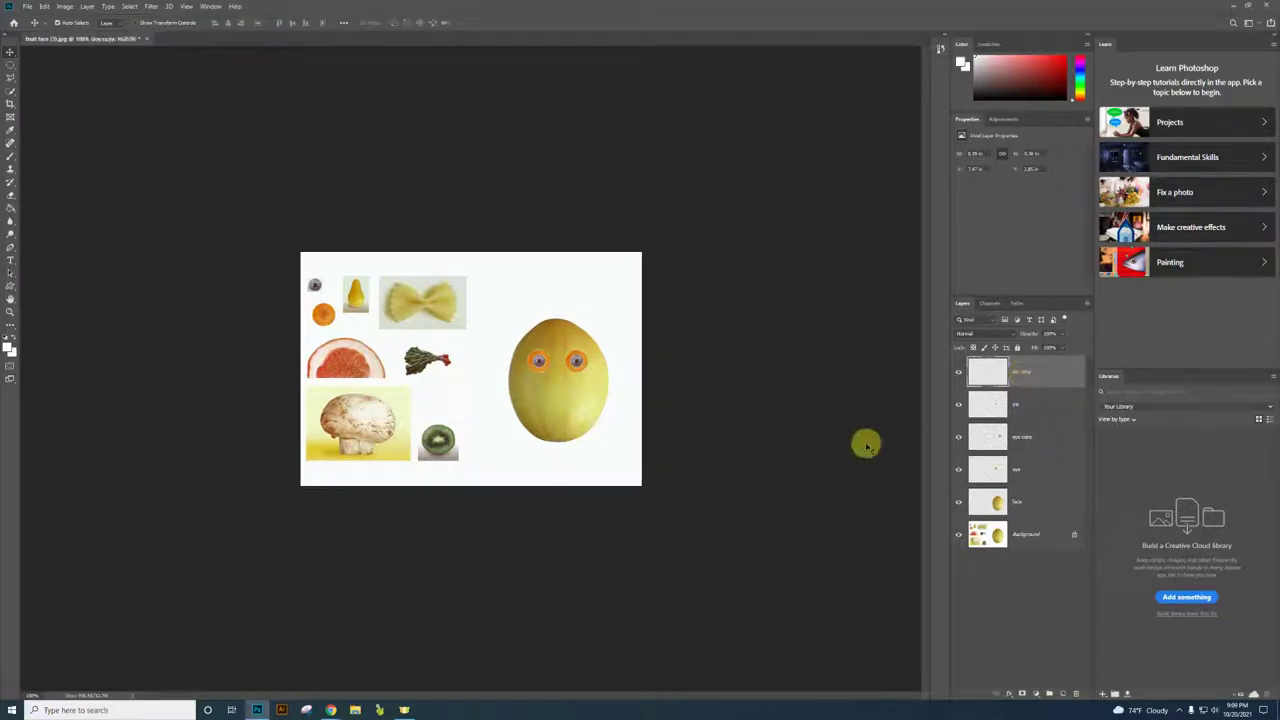
- Select the small yellow pear on the Background layer with the Quick Selection tool and copy and paste it onto a new layer
left_click(1033, 534)
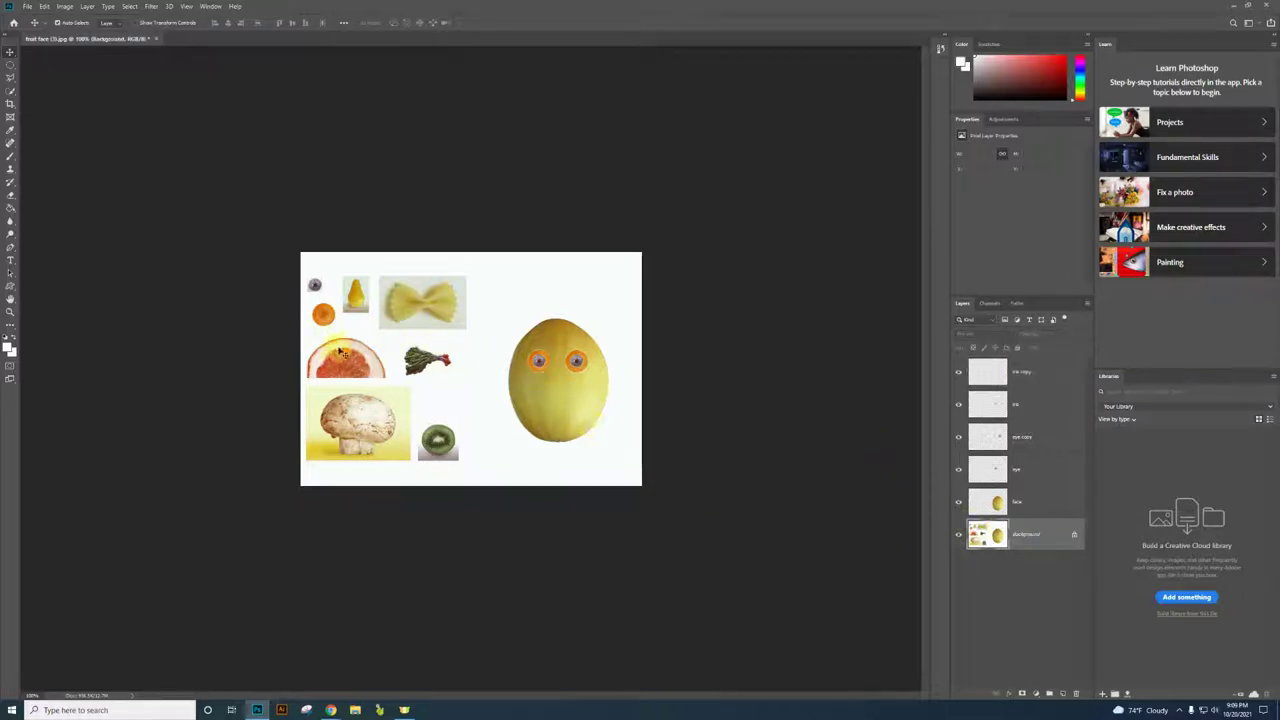
left_click(11, 94)
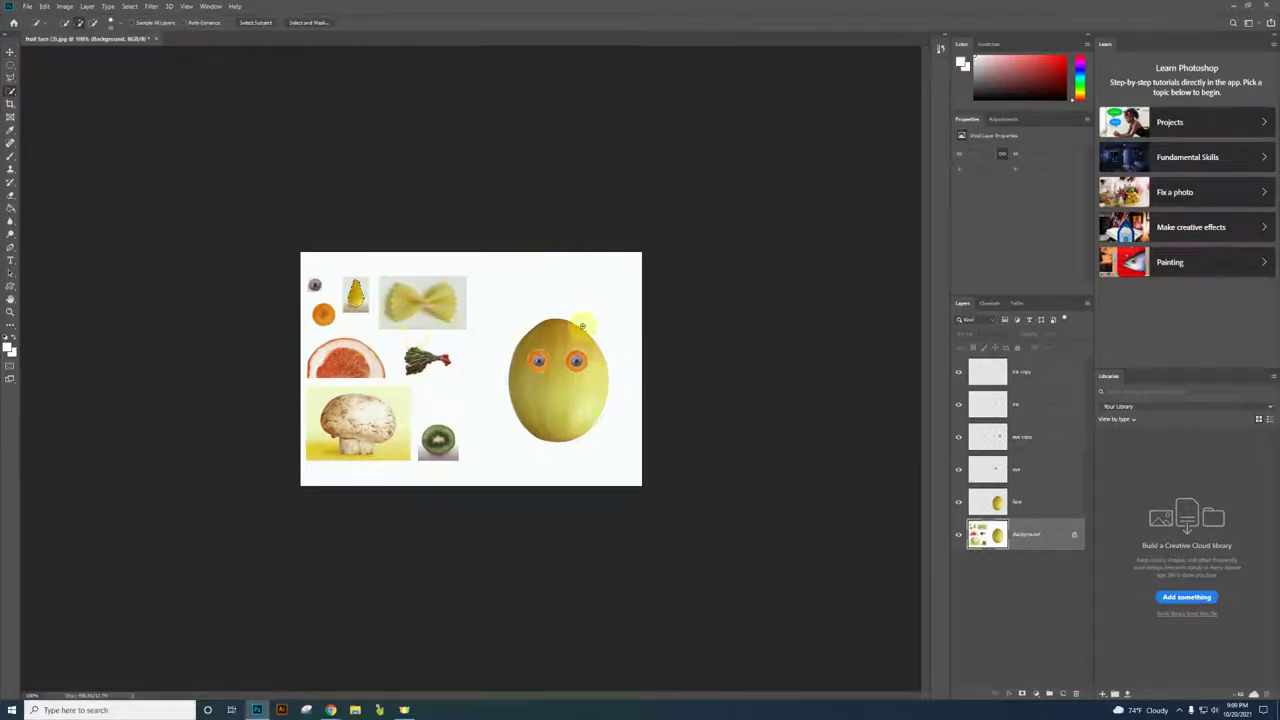
left_click(44, 6)
left_click(55, 75)
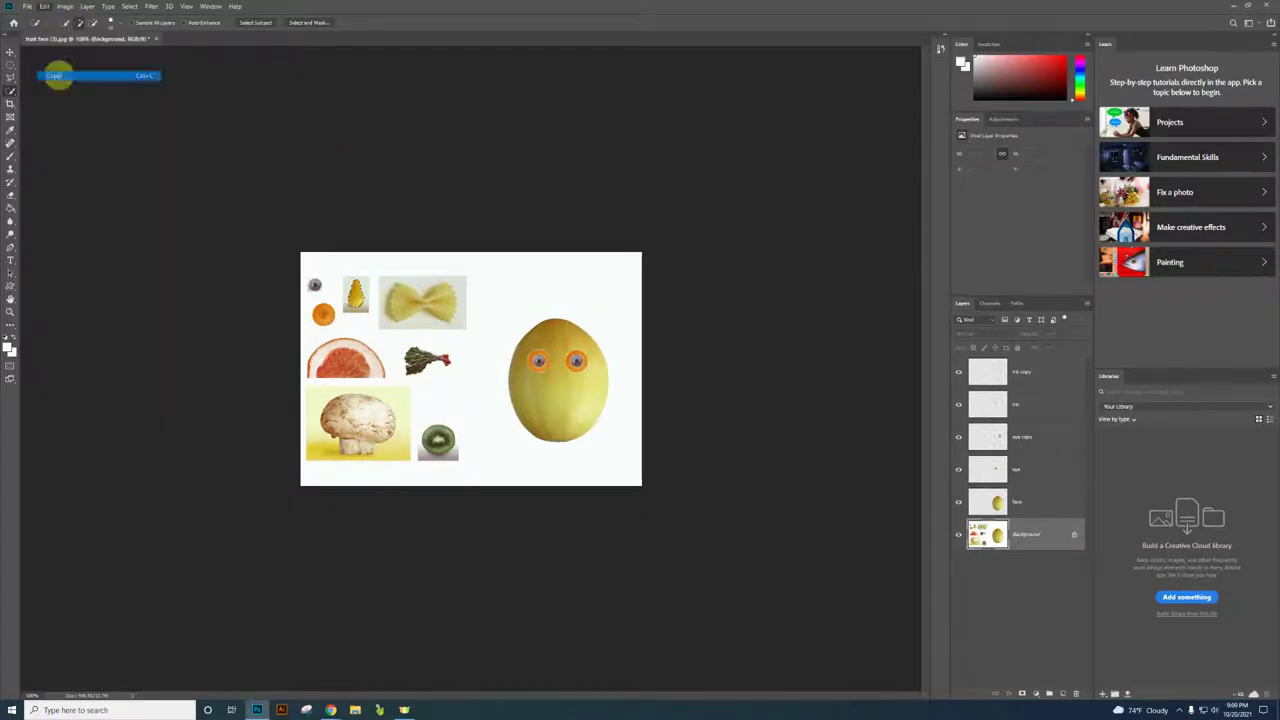
left_click(44, 6)
left_click(56, 94)
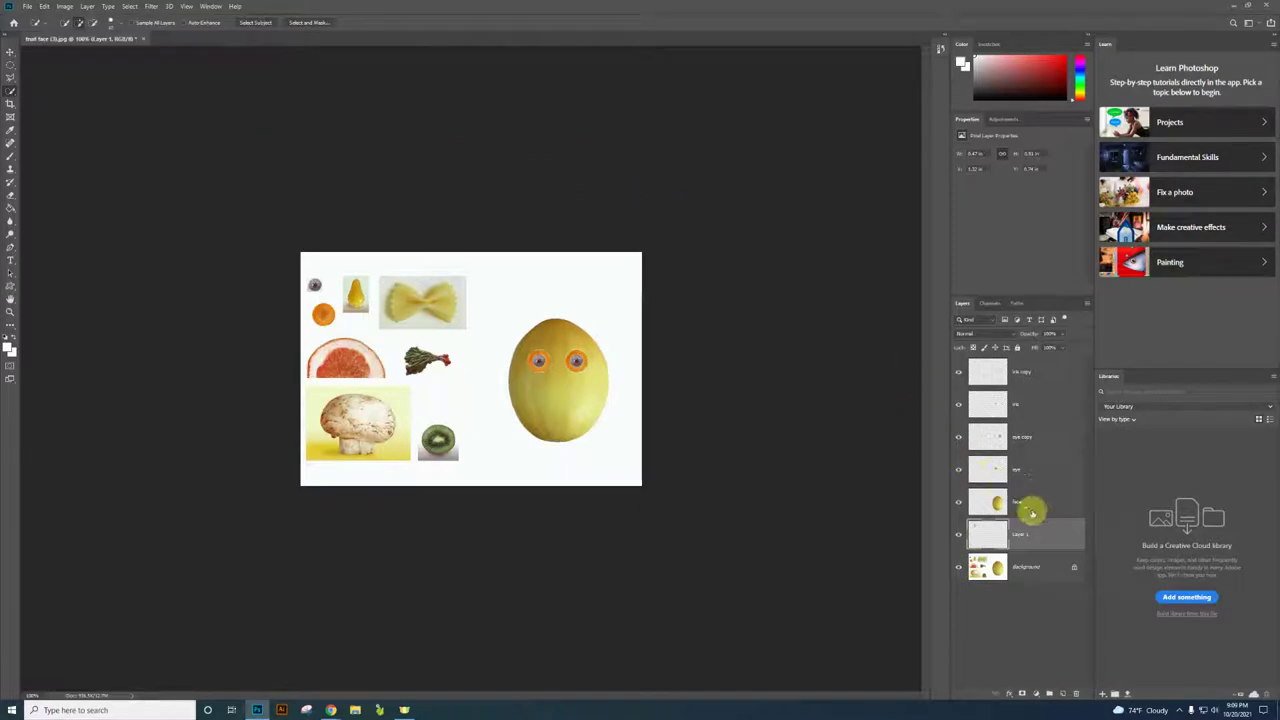
- Bring the pear layer to the top of the layer stack and place the pear below the eyes as the nose
left_click_drag(1040, 543, 1020, 366)
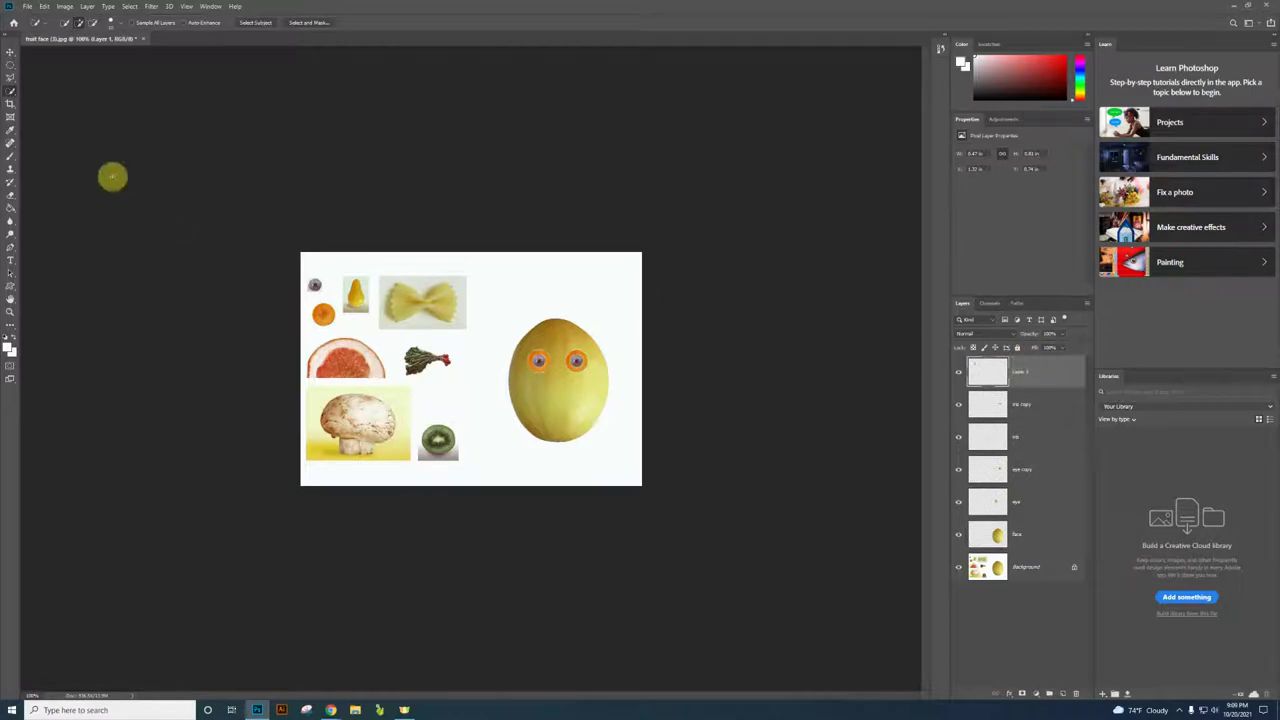
left_click(10, 51)
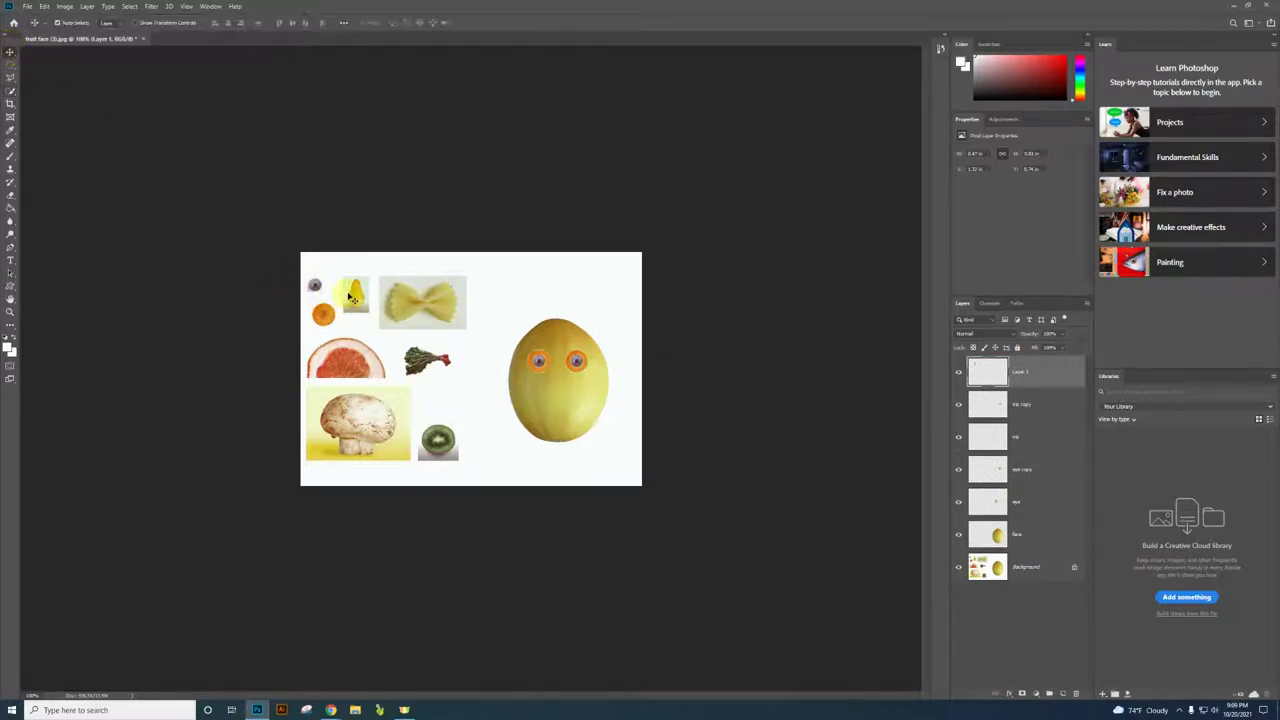
left_click_drag(355, 295, 555, 385)
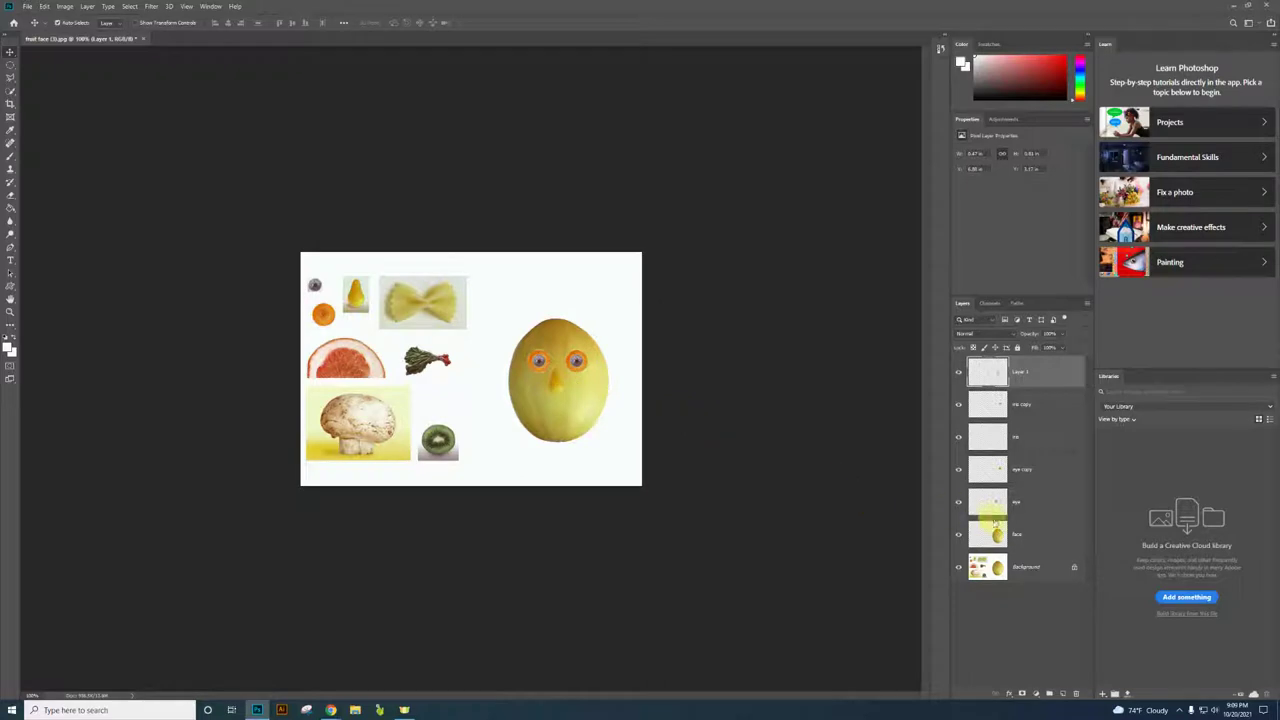
- Select the red grapefruit flesh on the Background layer and copy and paste it onto its own layer named "ear"
left_click(1030, 570)
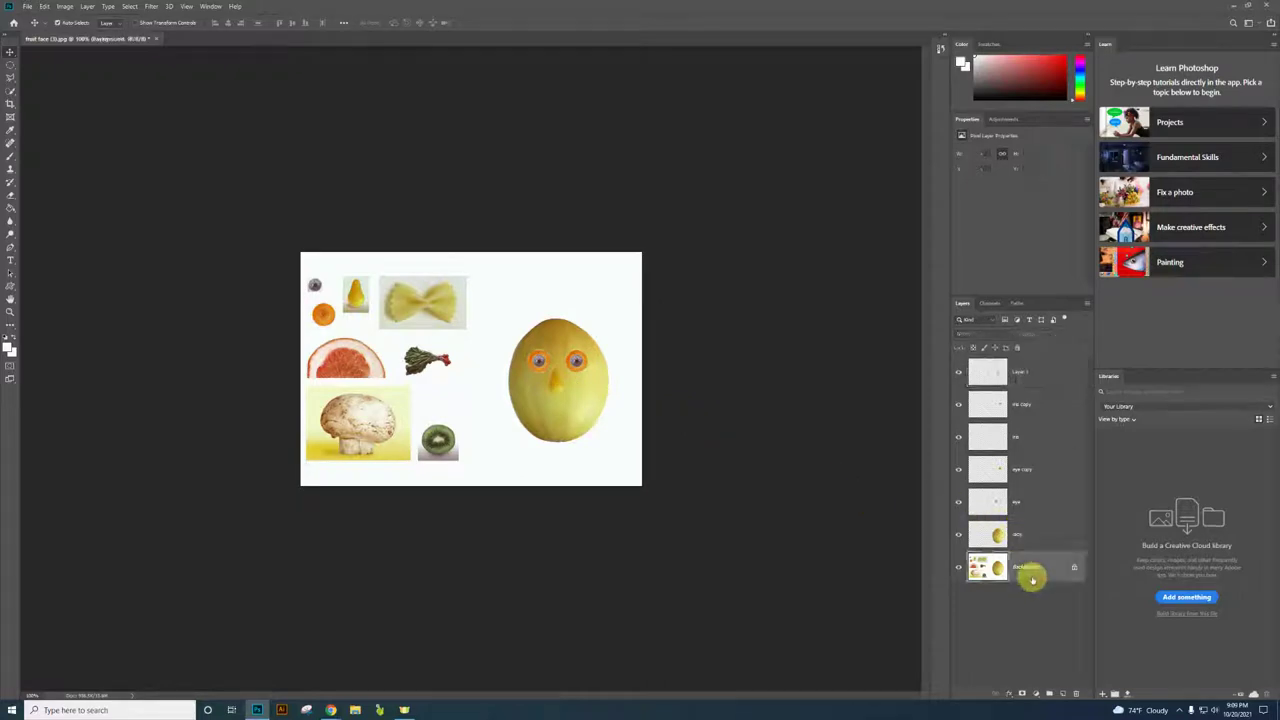
left_click(11, 92)
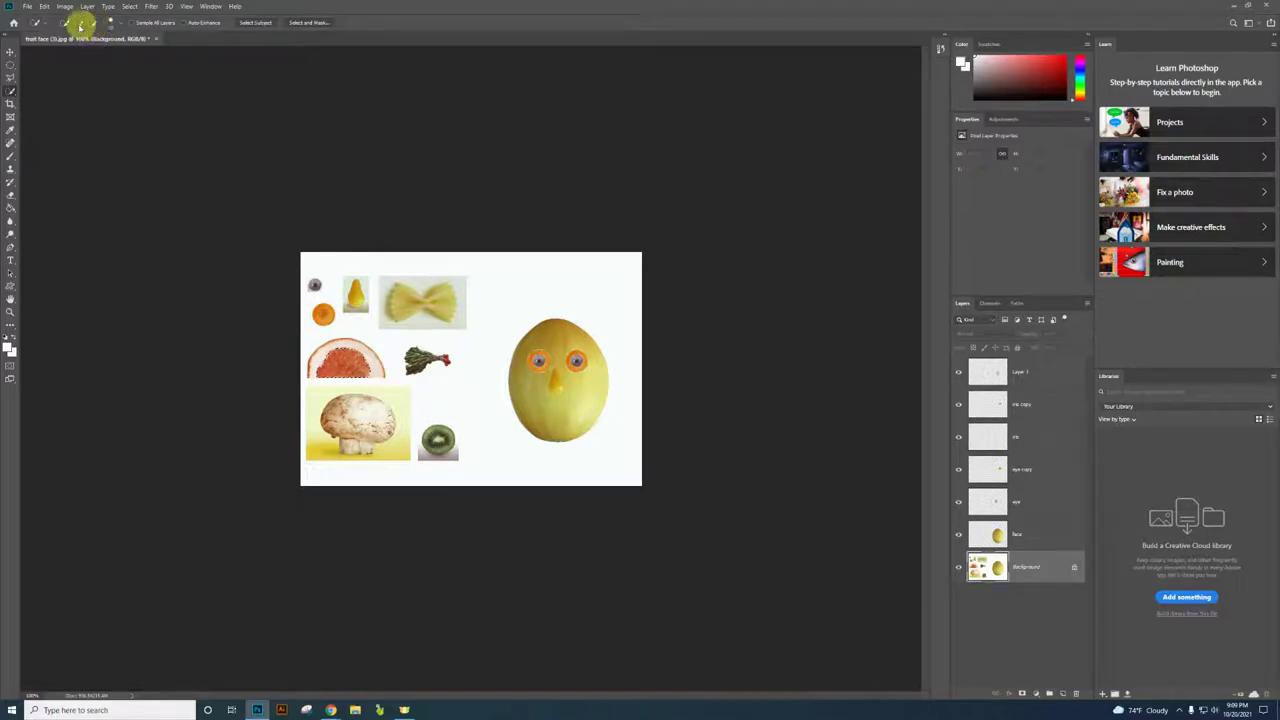
left_click(78, 24)
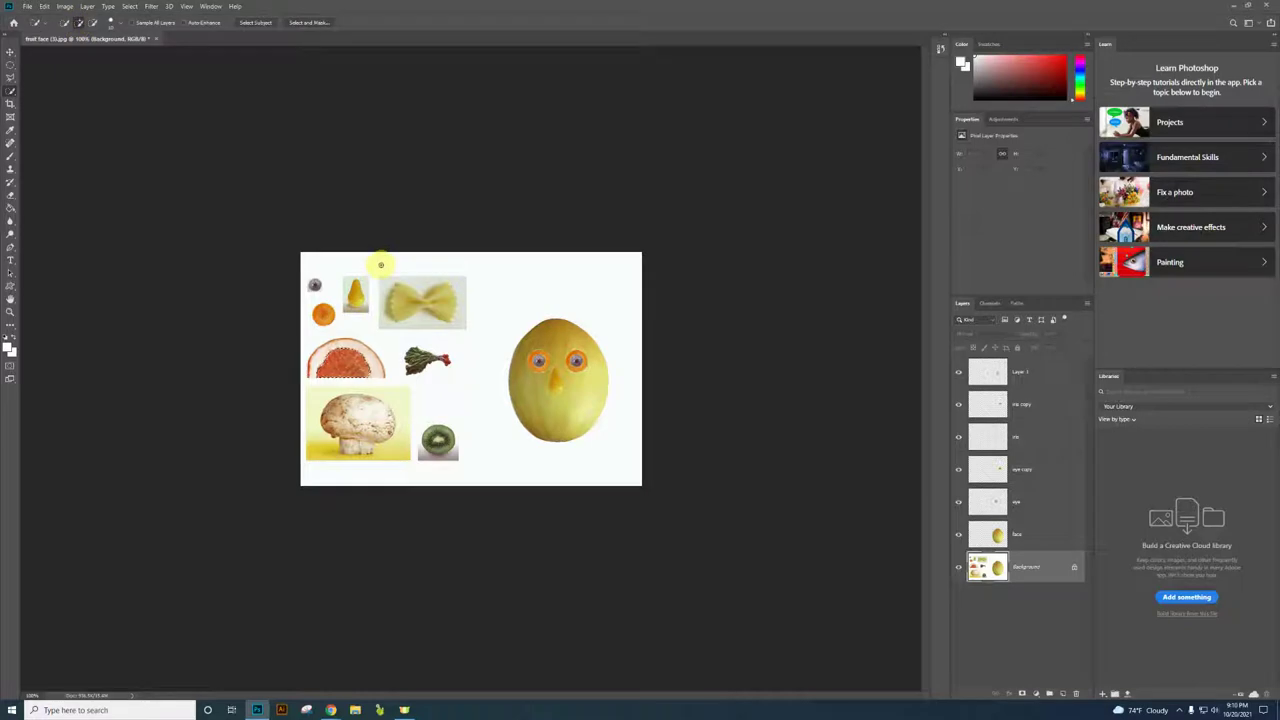
left_click(64, 6)
mouse_move(44, 6)
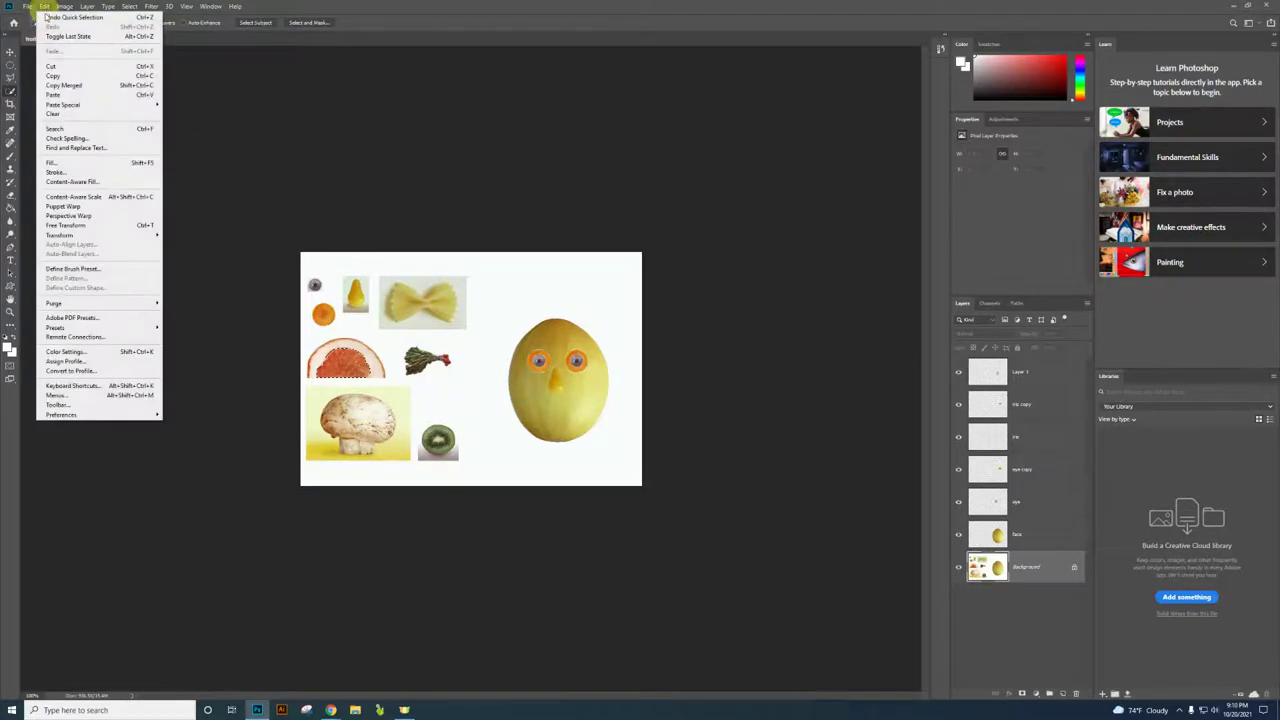
left_click(54, 78)
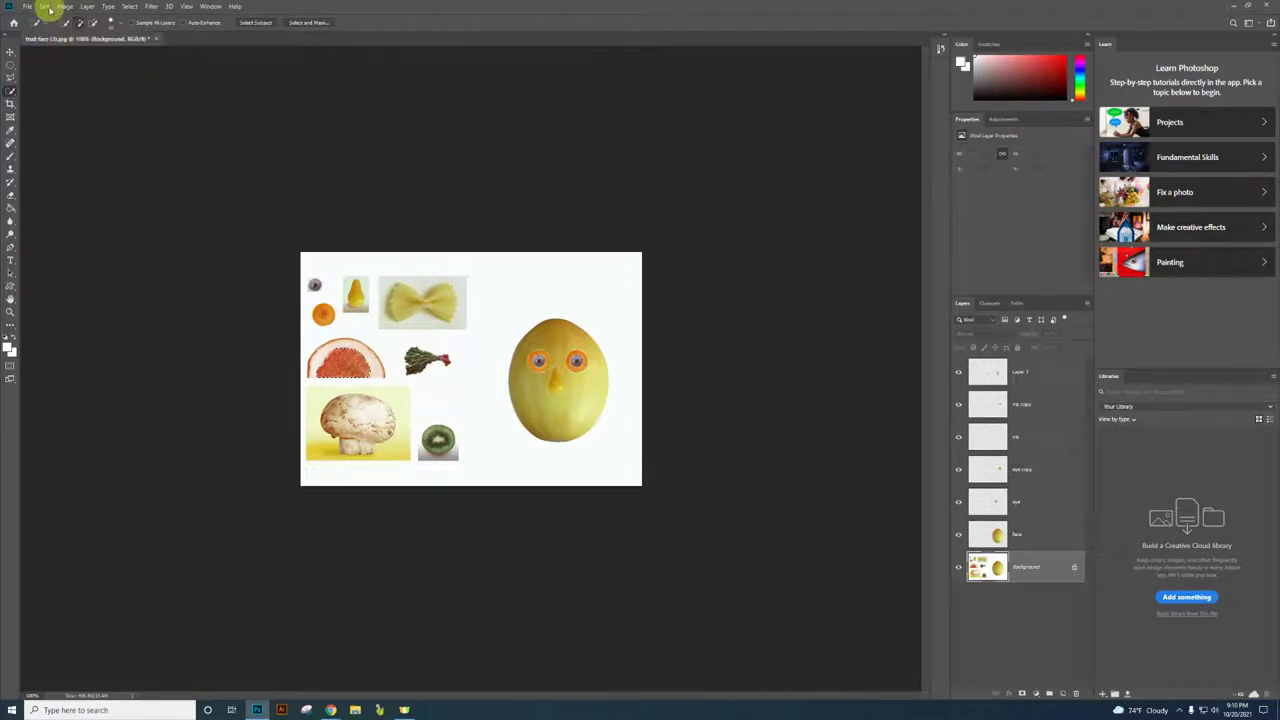
left_click(44, 6)
left_click(62, 99)
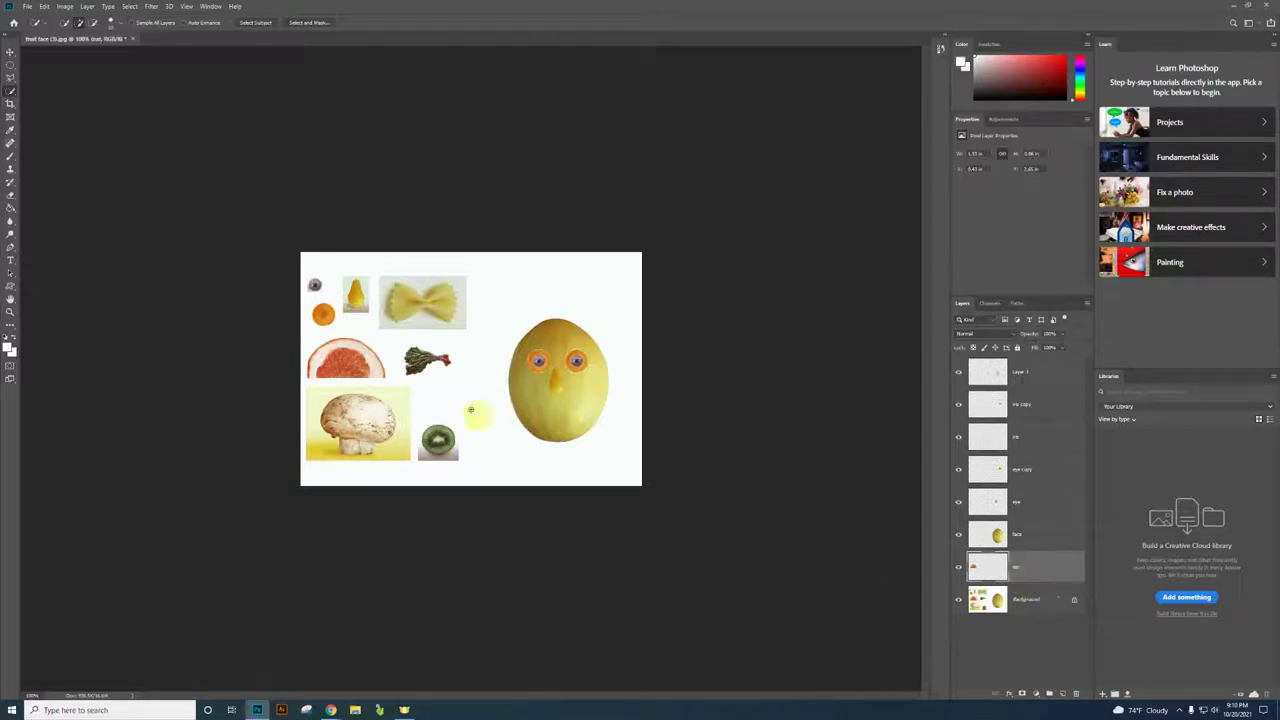
- Move the grapefruit piece partly behind the melon's left edge and rotate it 90° counterclockwise with Free Transform to form an ear
left_click(10, 51)
left_click_drag(340, 362, 491, 375)
left_click(46, 7)
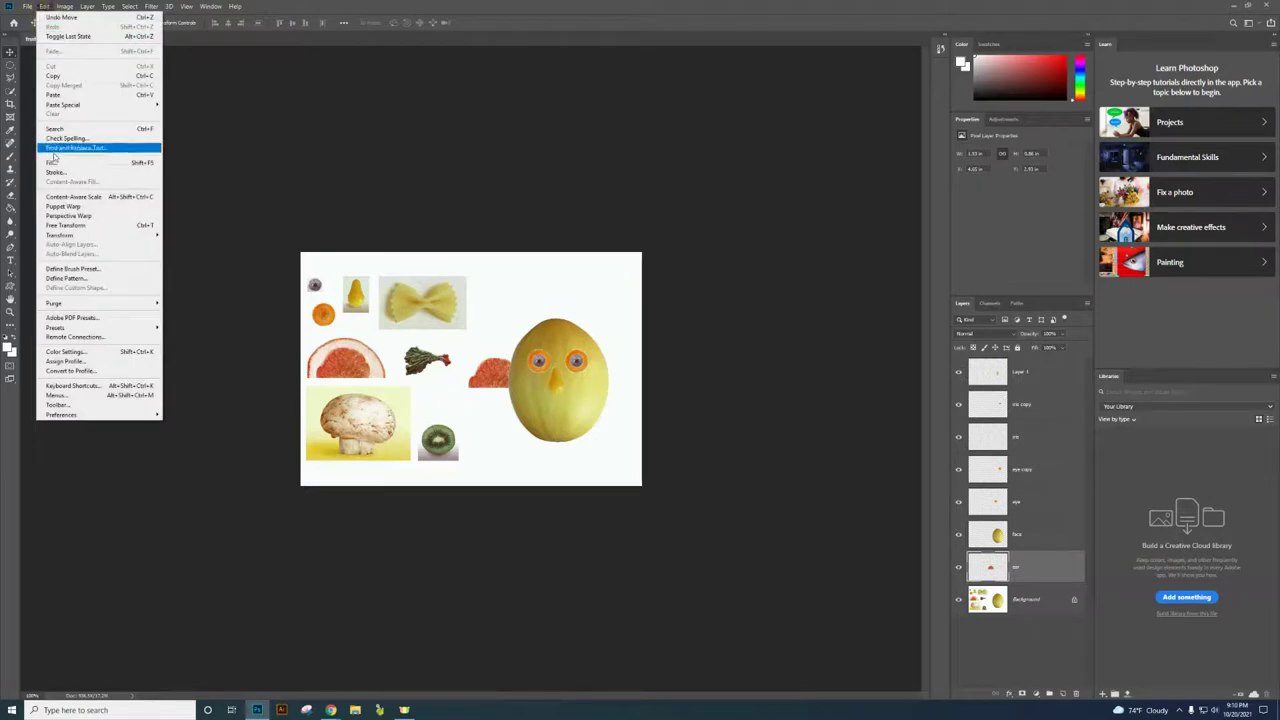
left_click(83, 226)
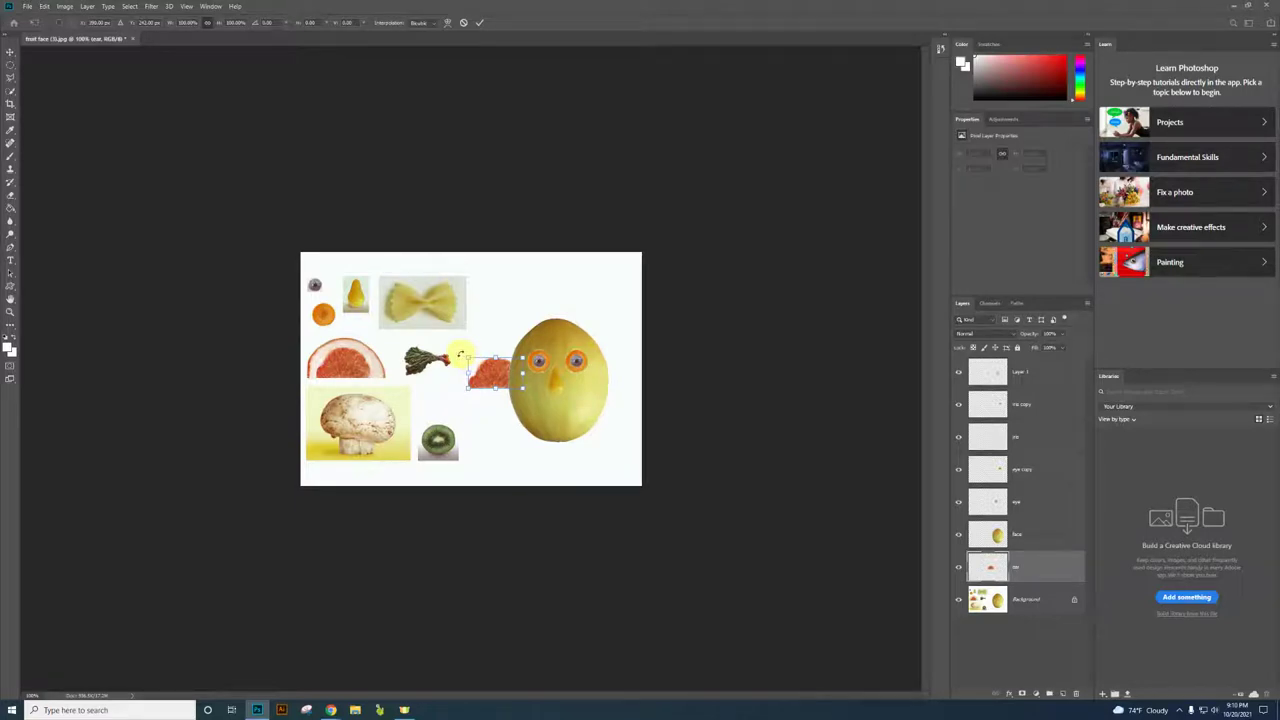
left_click_drag(461, 354, 483, 399)
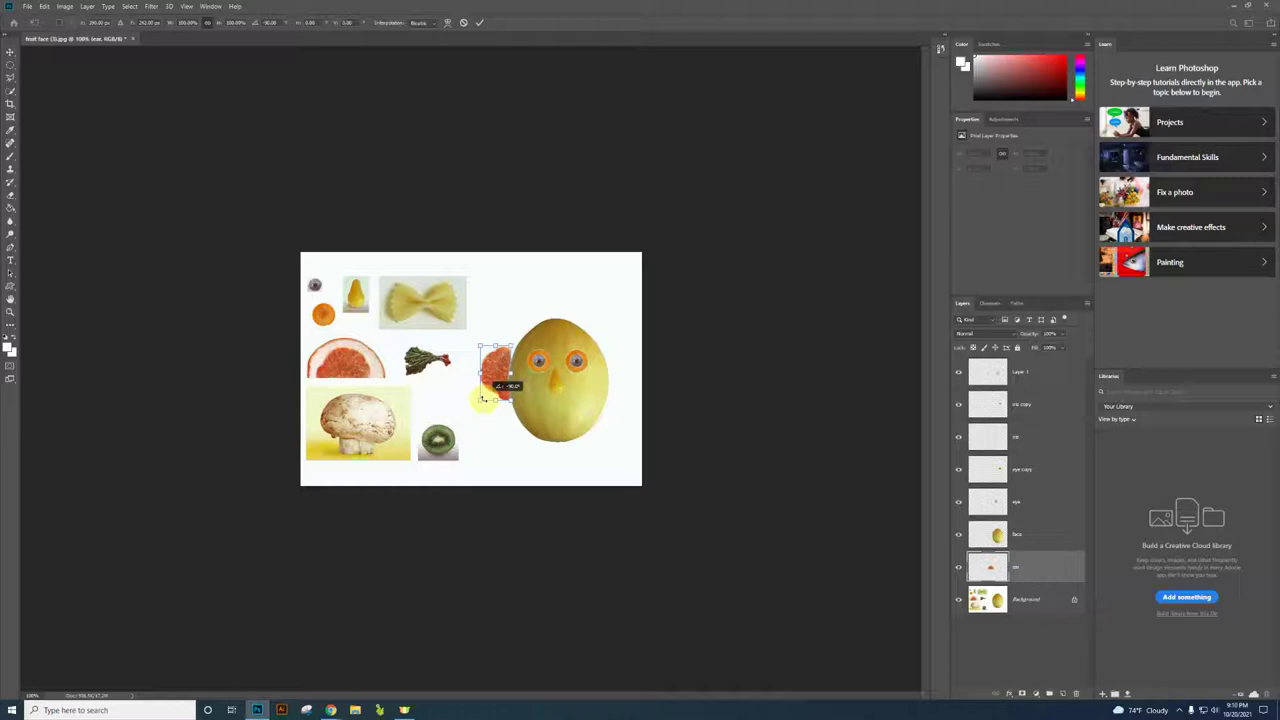
left_click_drag(483, 398, 483, 399)
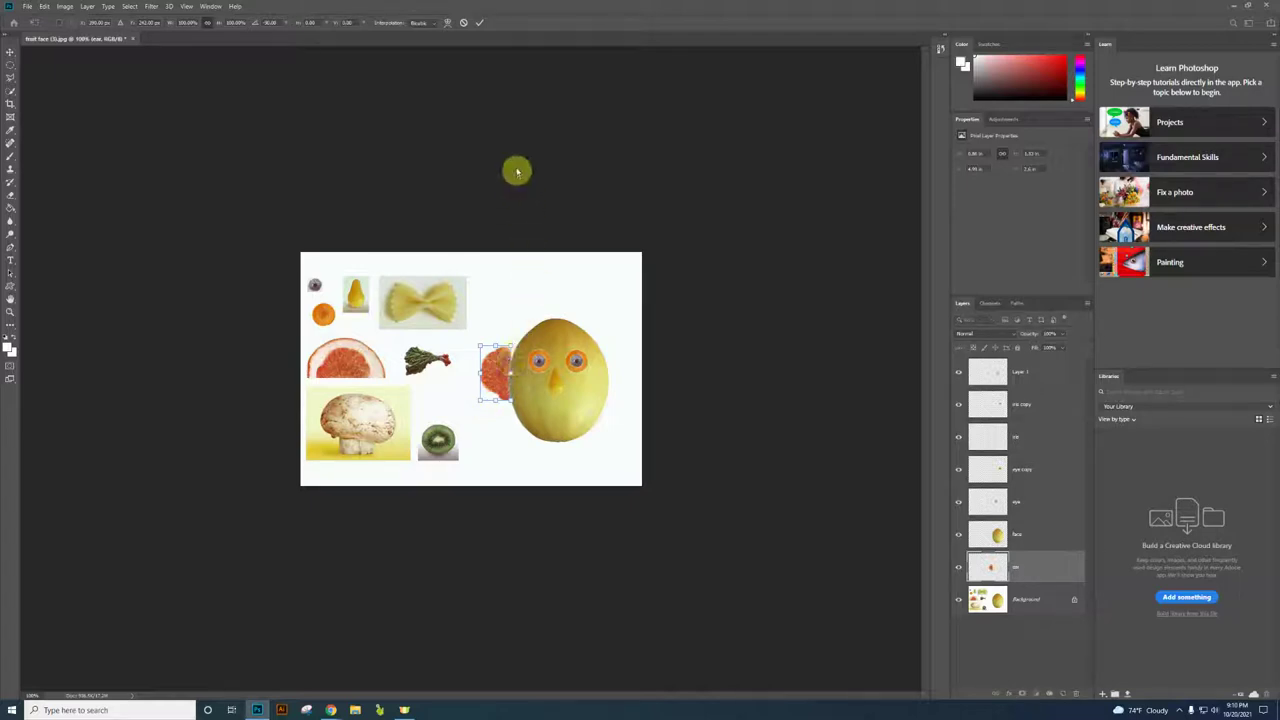
left_click(480, 22)
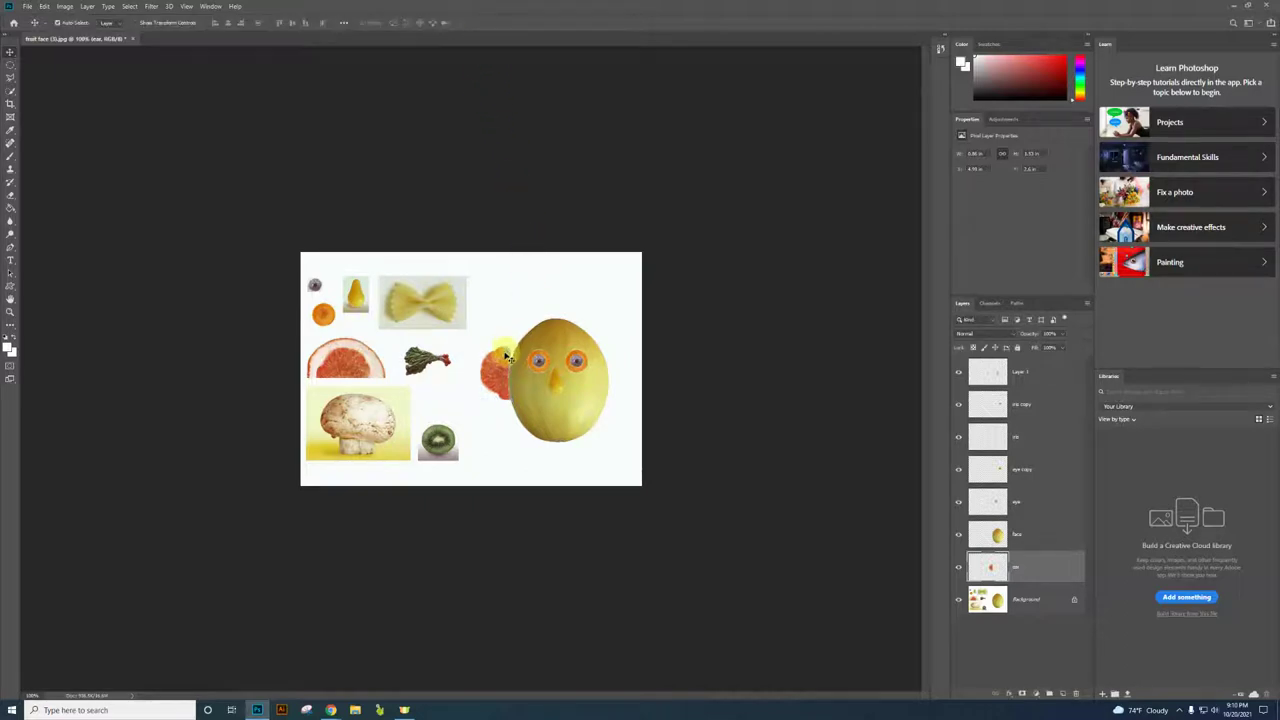
- Tuck the grapefruit ear further behind the melon, then duplicate the ear layer and place the copy at the melon's right edge
left_click_drag(497, 368, 503, 371)
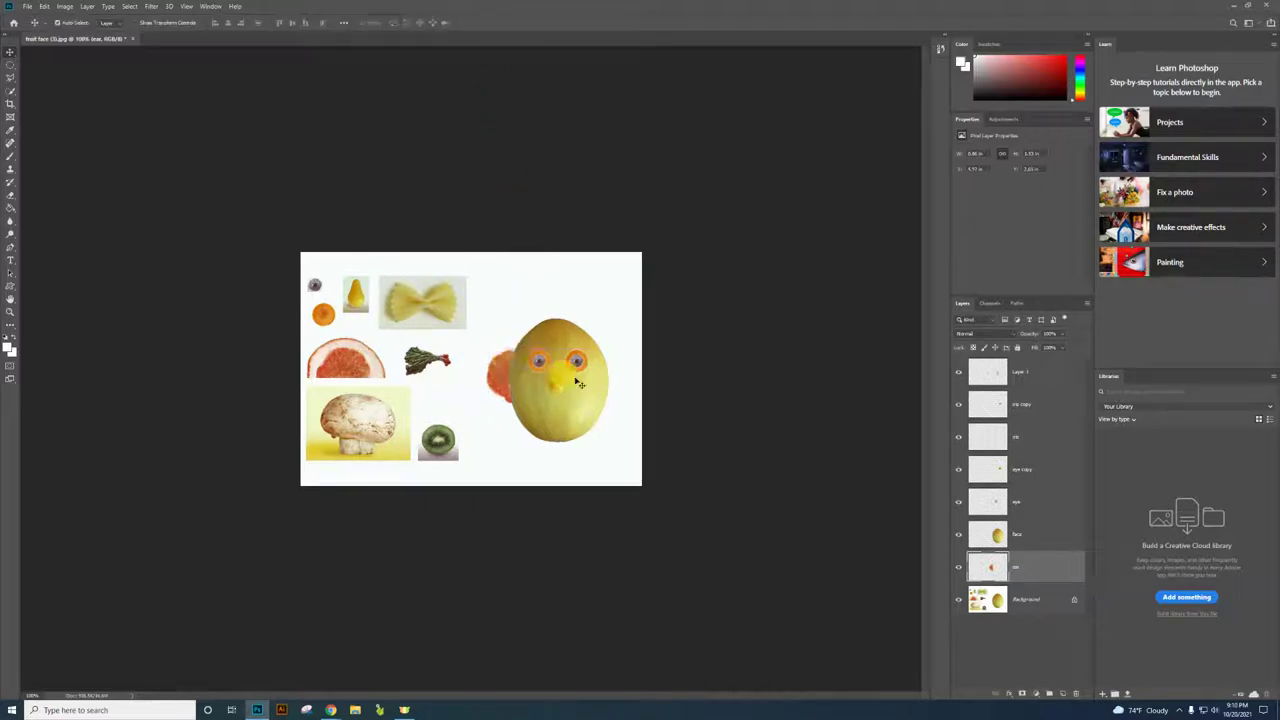
right_click(1051, 566)
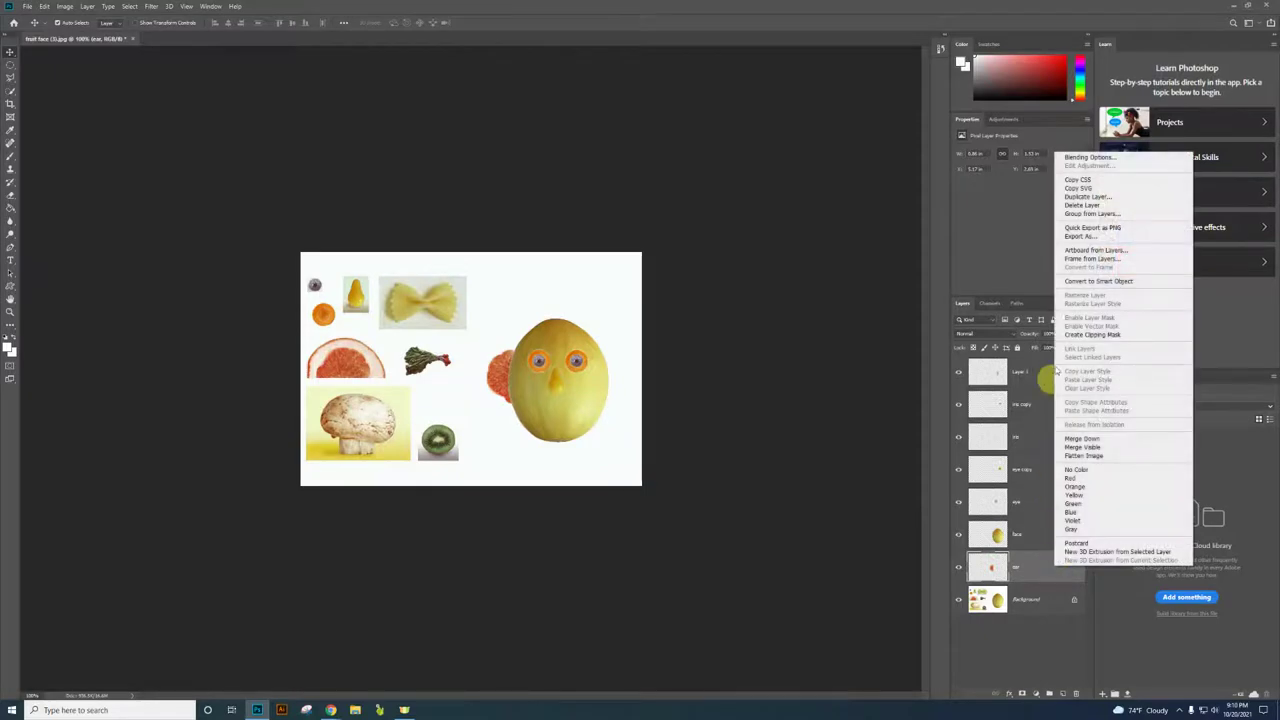
left_click(1087, 196)
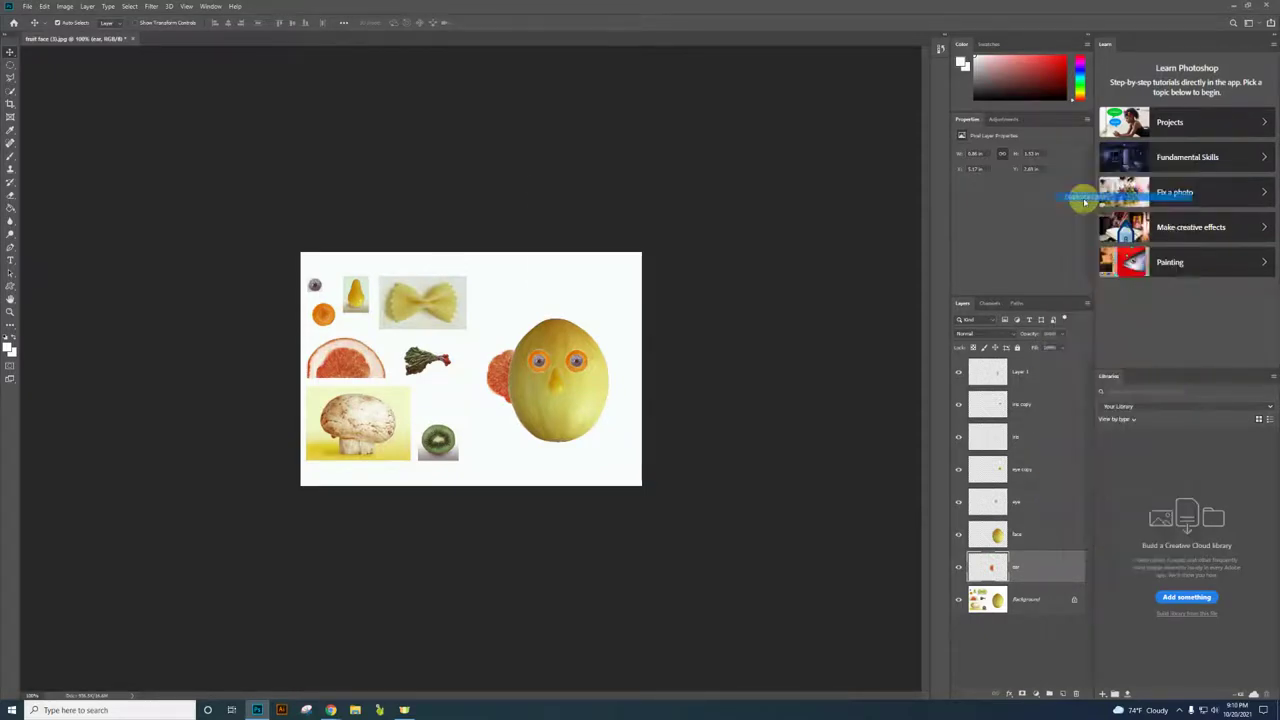
left_click(722, 207)
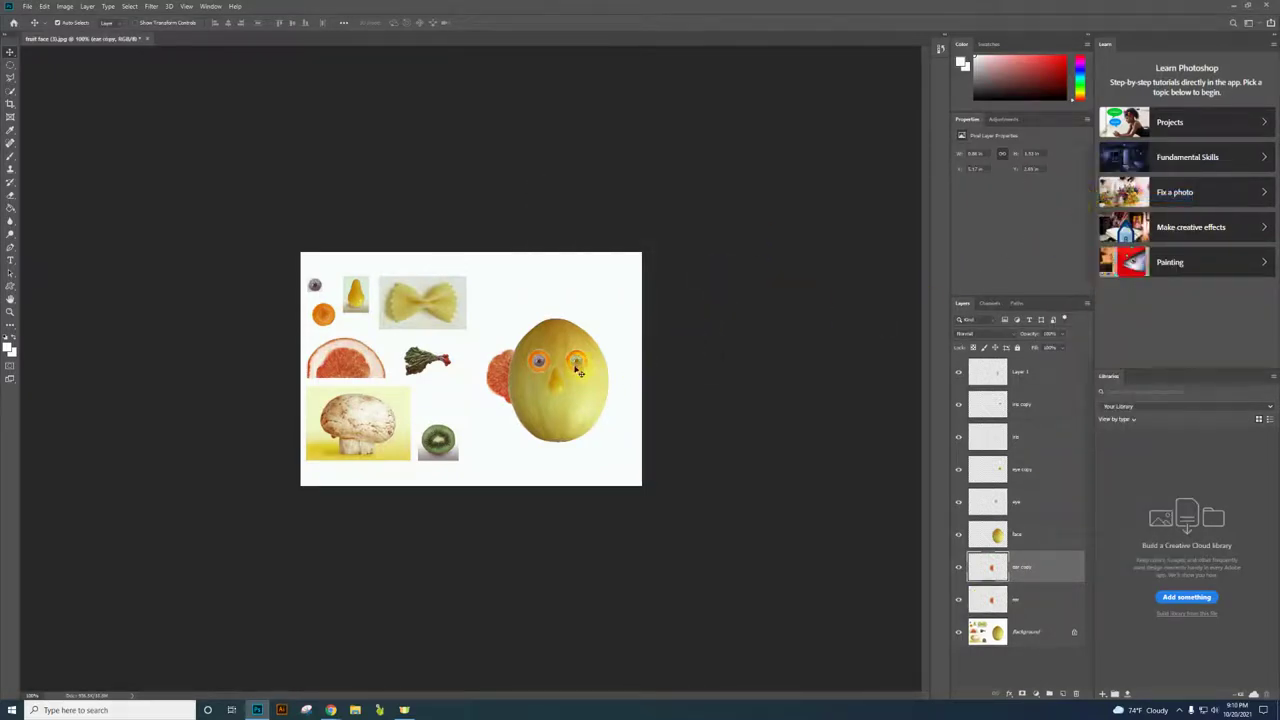
left_click_drag(510, 375, 631, 395)
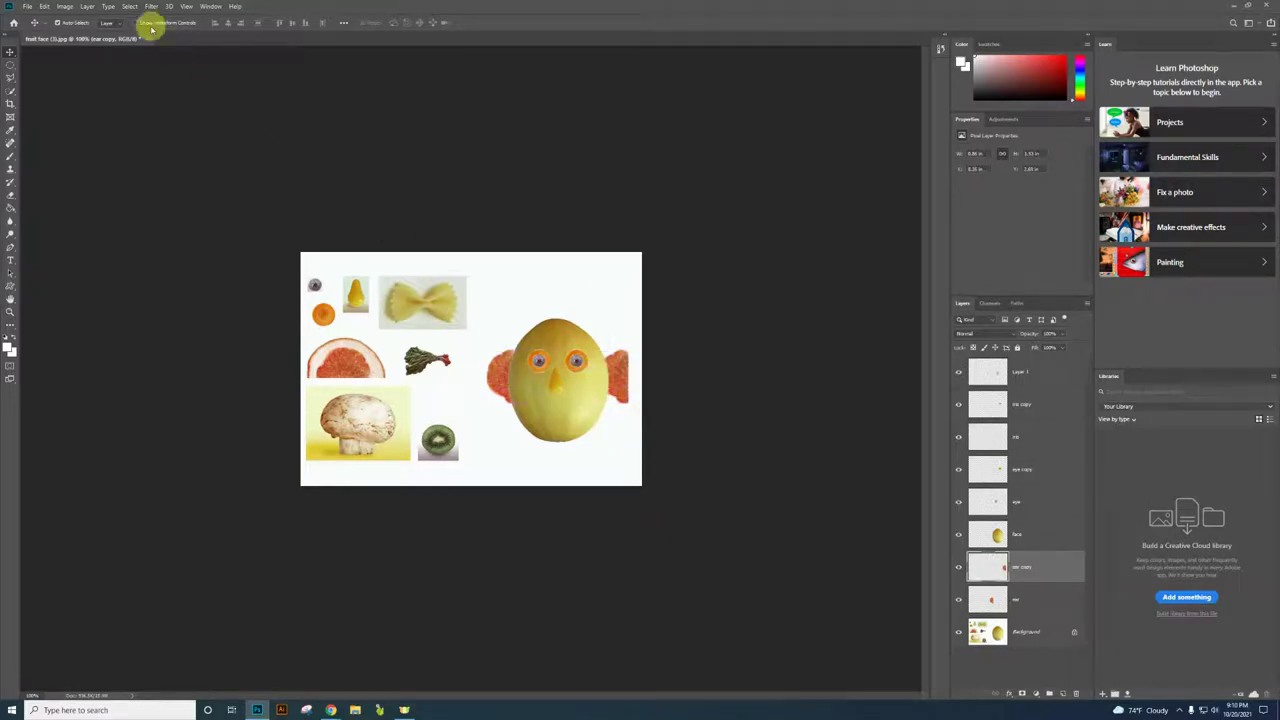
- Flip the copied grapefruit ear horizontally so it mirrors the ear on the melon's left side
left_click(45, 8)
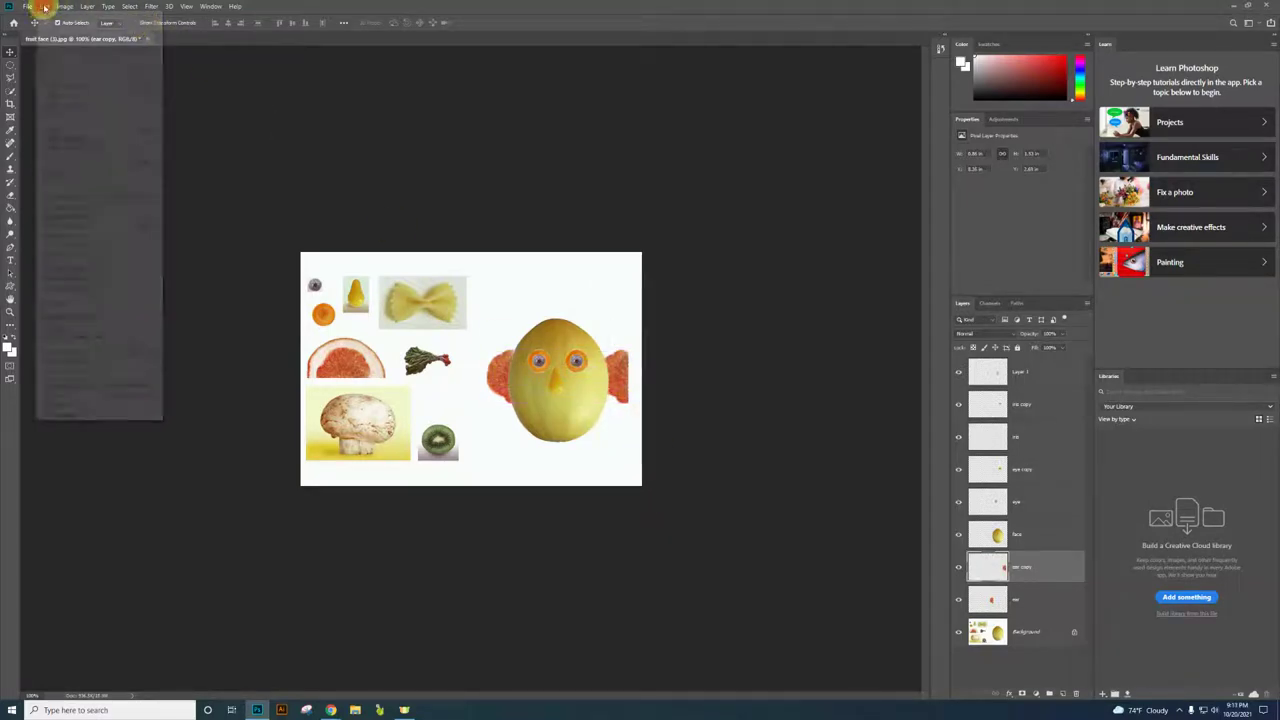
mouse_move(86, 235)
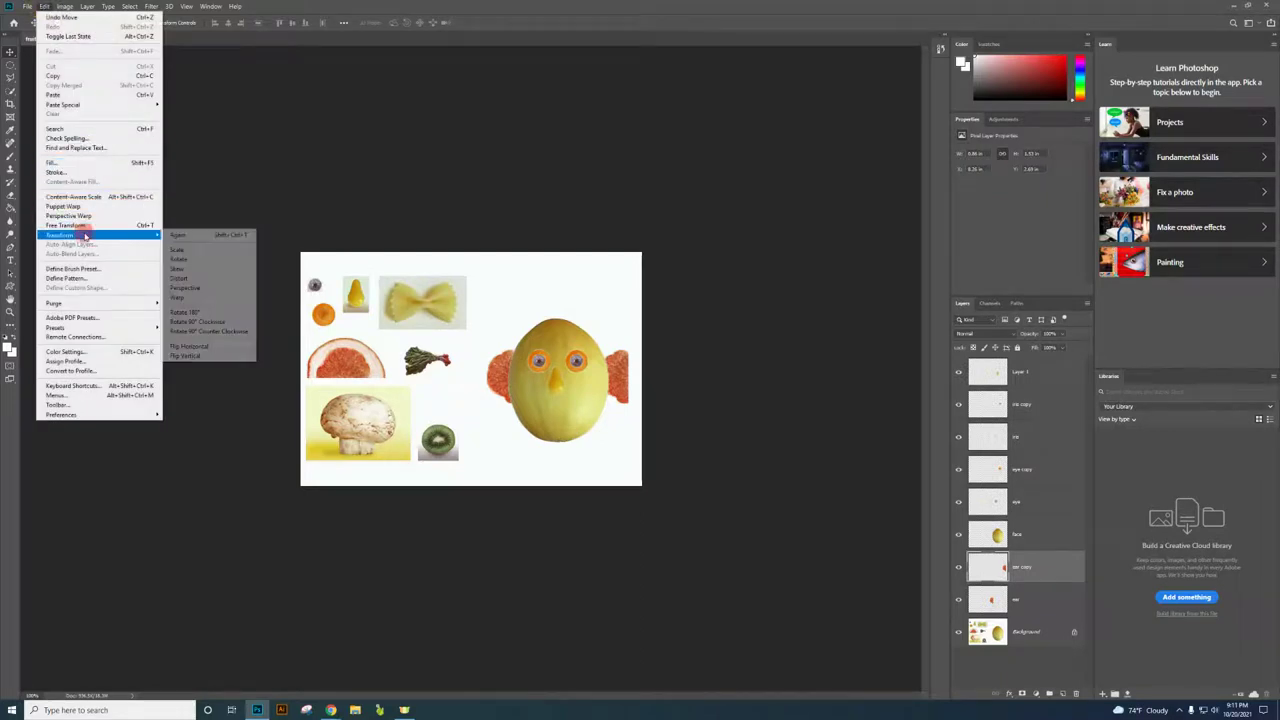
left_click(231, 346)
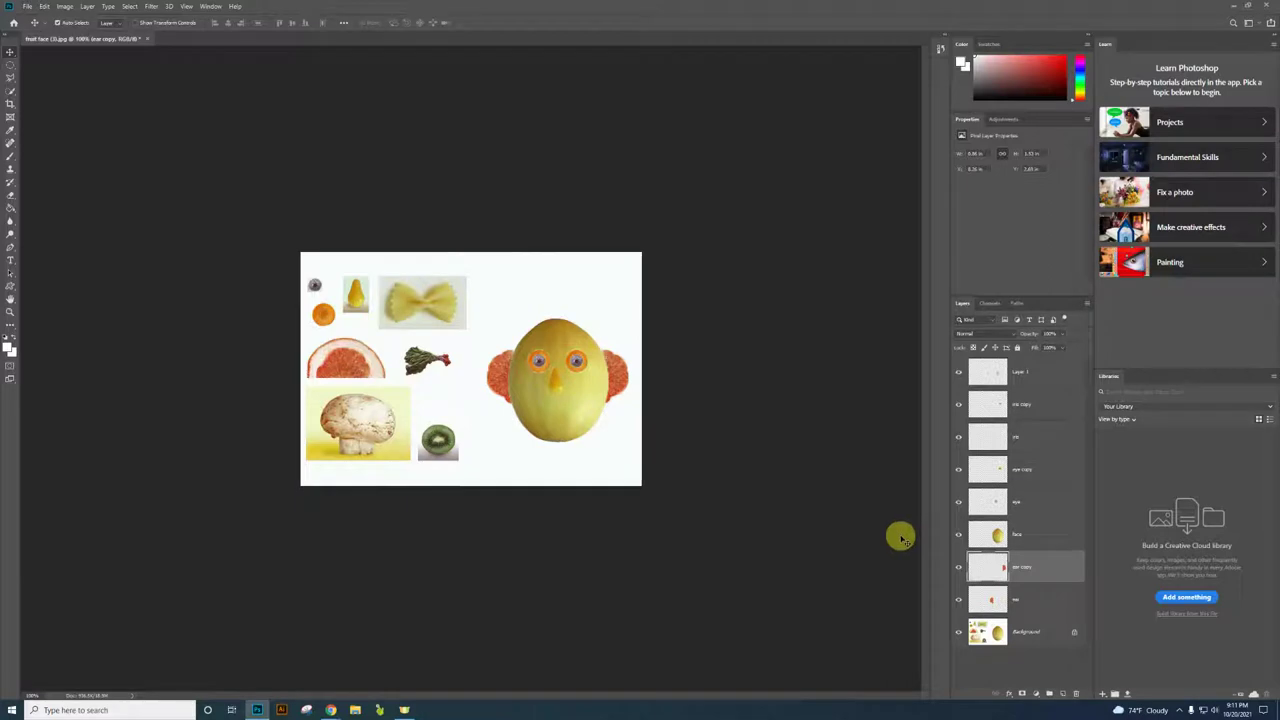
- Select the leafy green vegetable on the Background layer with the Quick Selection tool and copy and paste it onto a new layer
left_click(1032, 634)
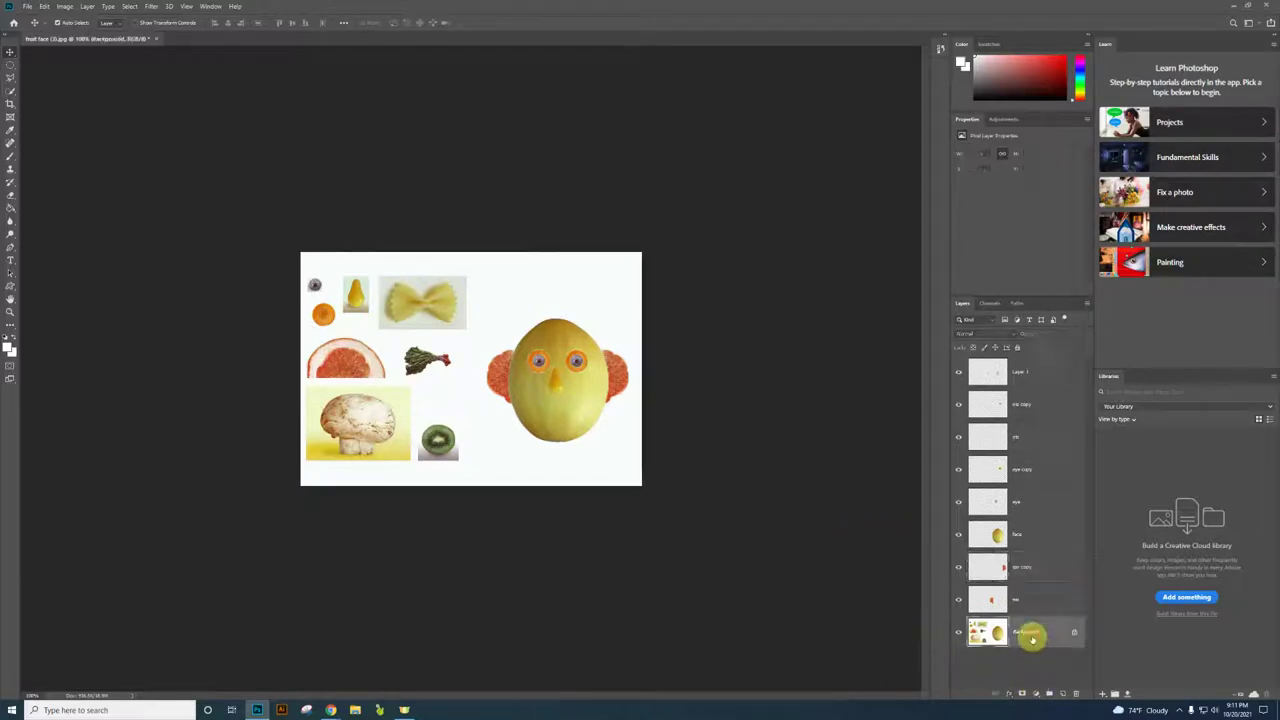
left_click(12, 91)
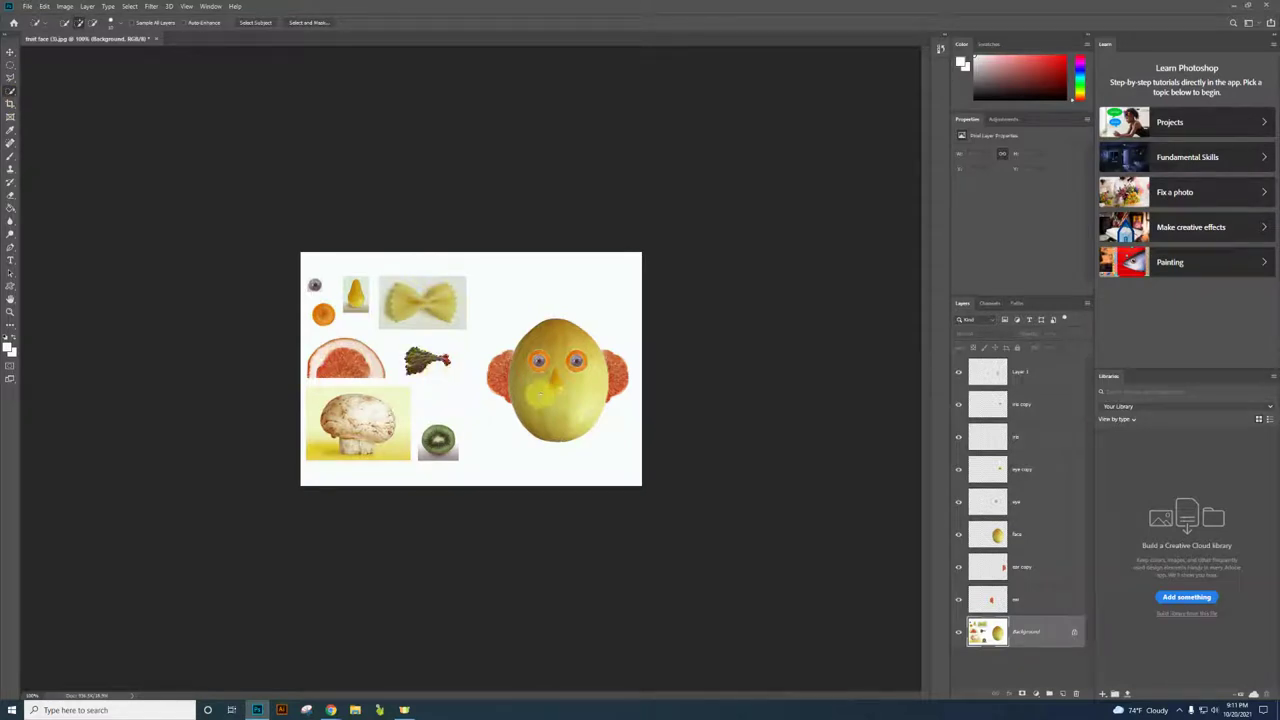
left_click(45, 6)
left_click(45, 6)
left_click(45, 6)
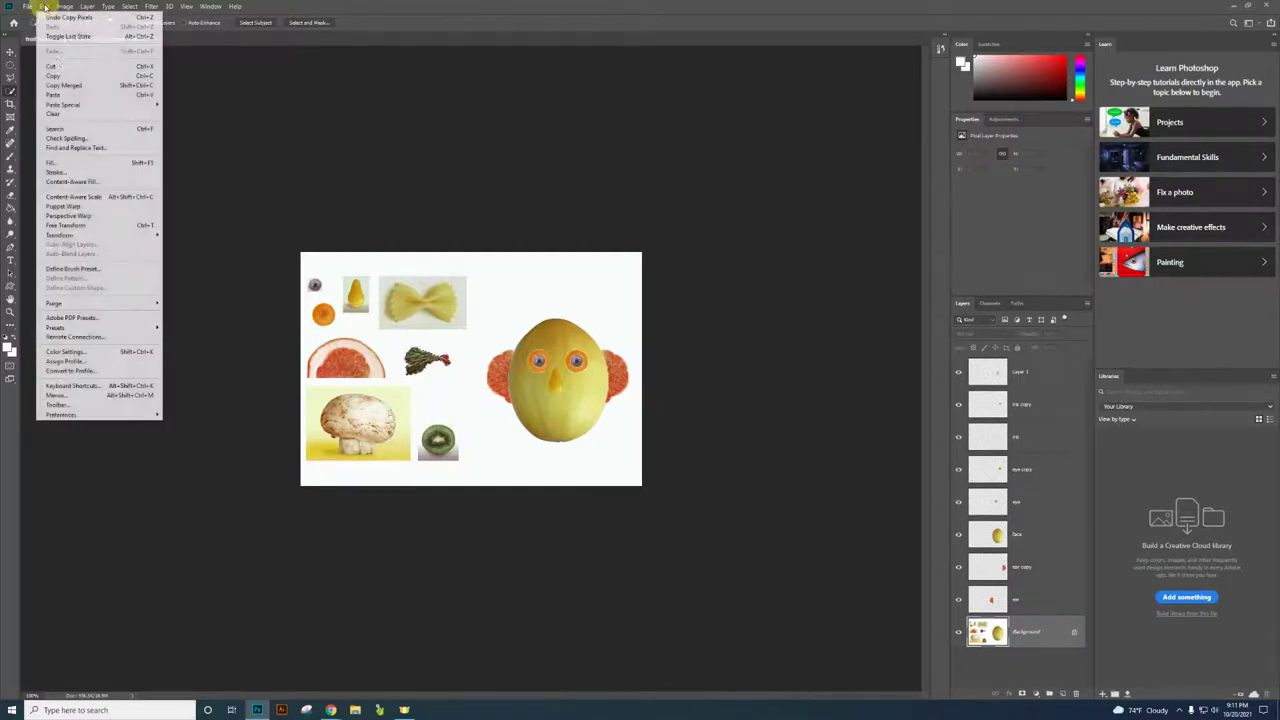
left_click(70, 100)
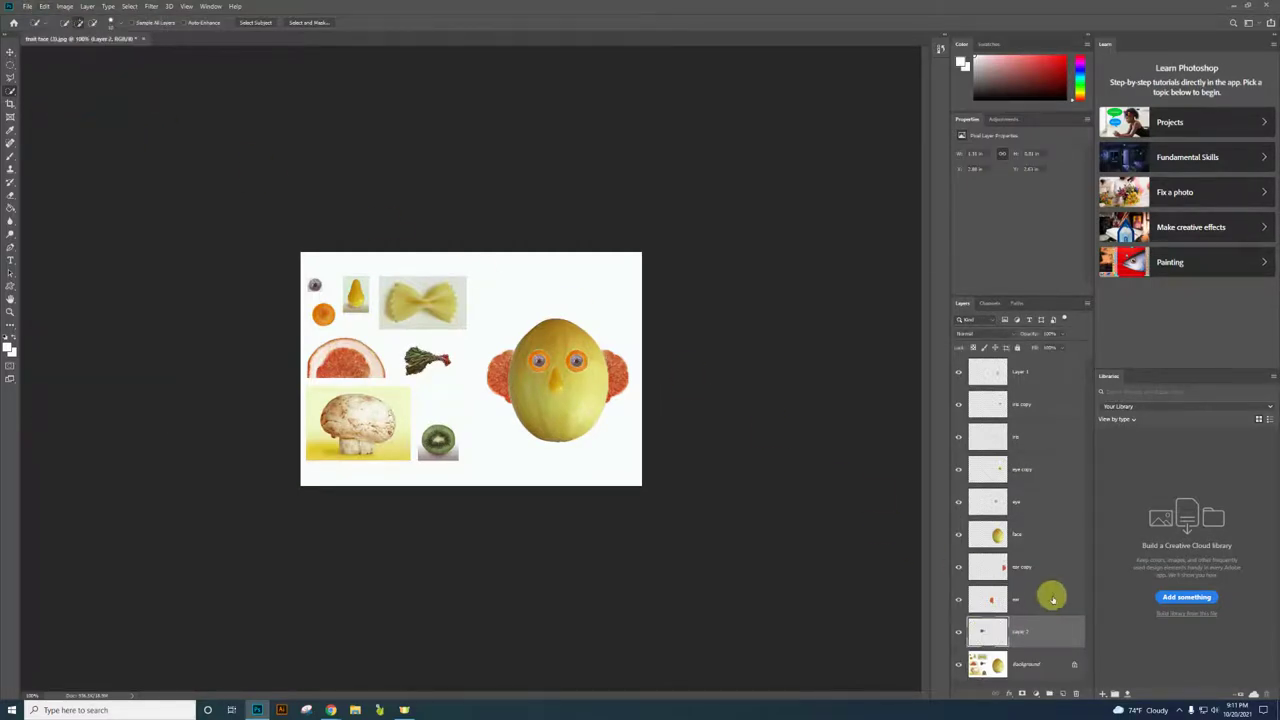
- Move the leafy vegetable layer above the face layer, place it over the left eye as an eyebrow and rename the layer "brow"
left_click_drag(1034, 644, 1034, 508)
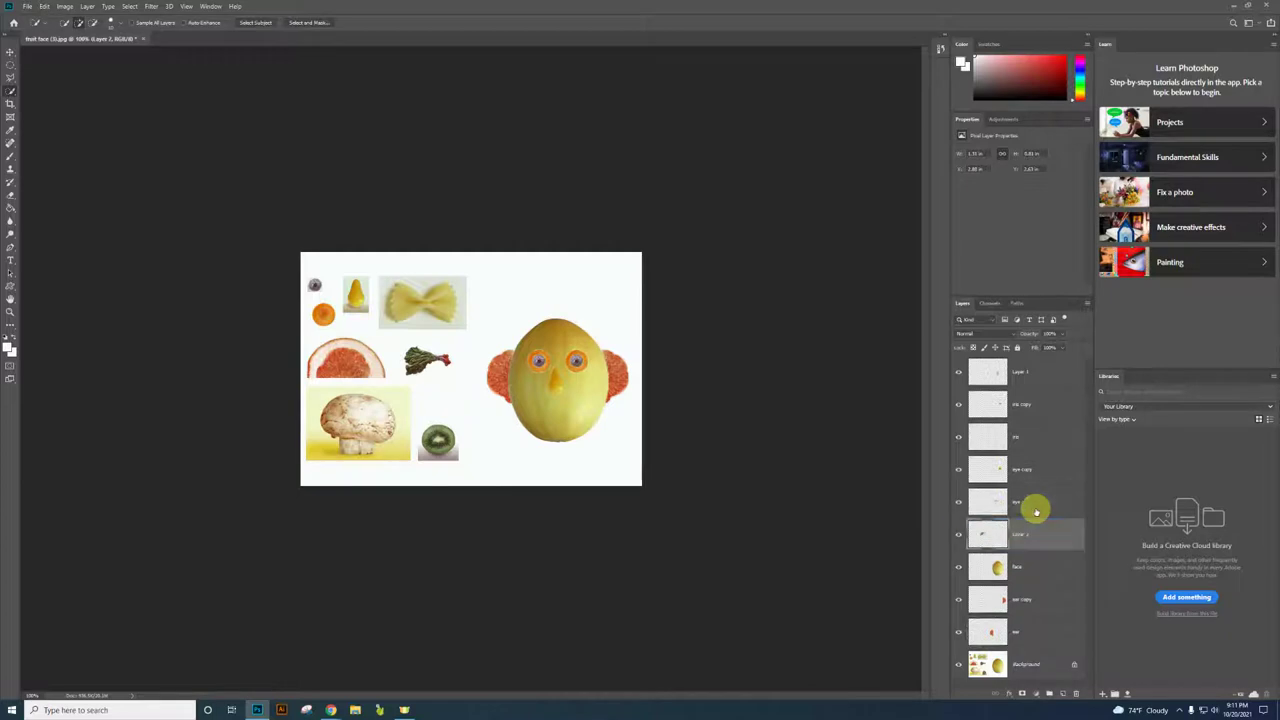
left_click(10, 52)
left_click_drag(424, 362, 524, 348)
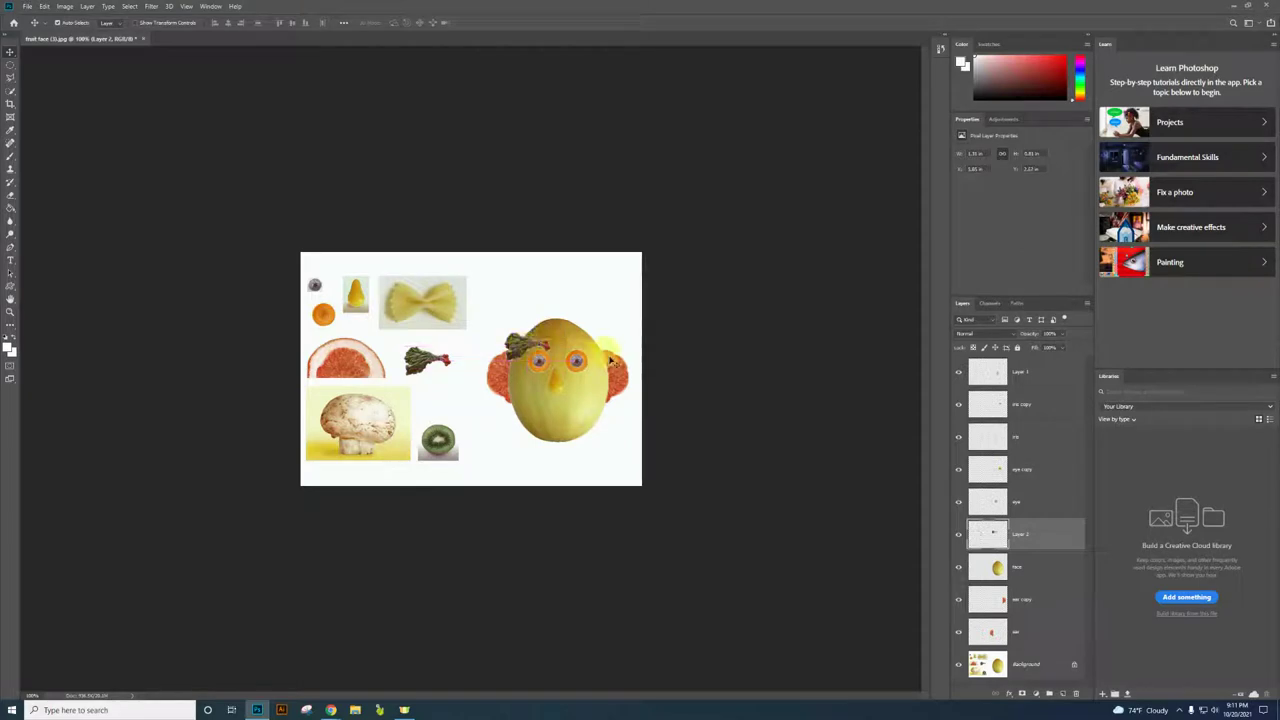
right_click(1057, 530)
left_click(1022, 538)
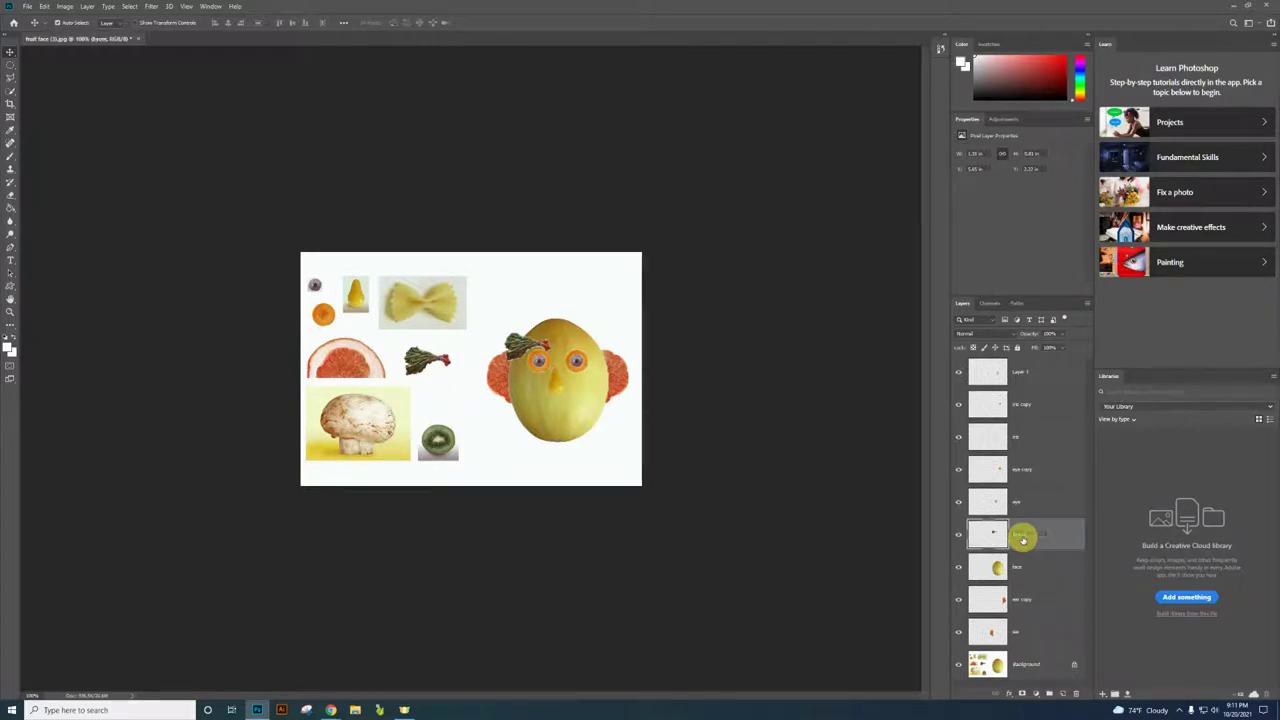
- Duplicate the brow layer and place the copy above the right eye
right_click(1050, 535)
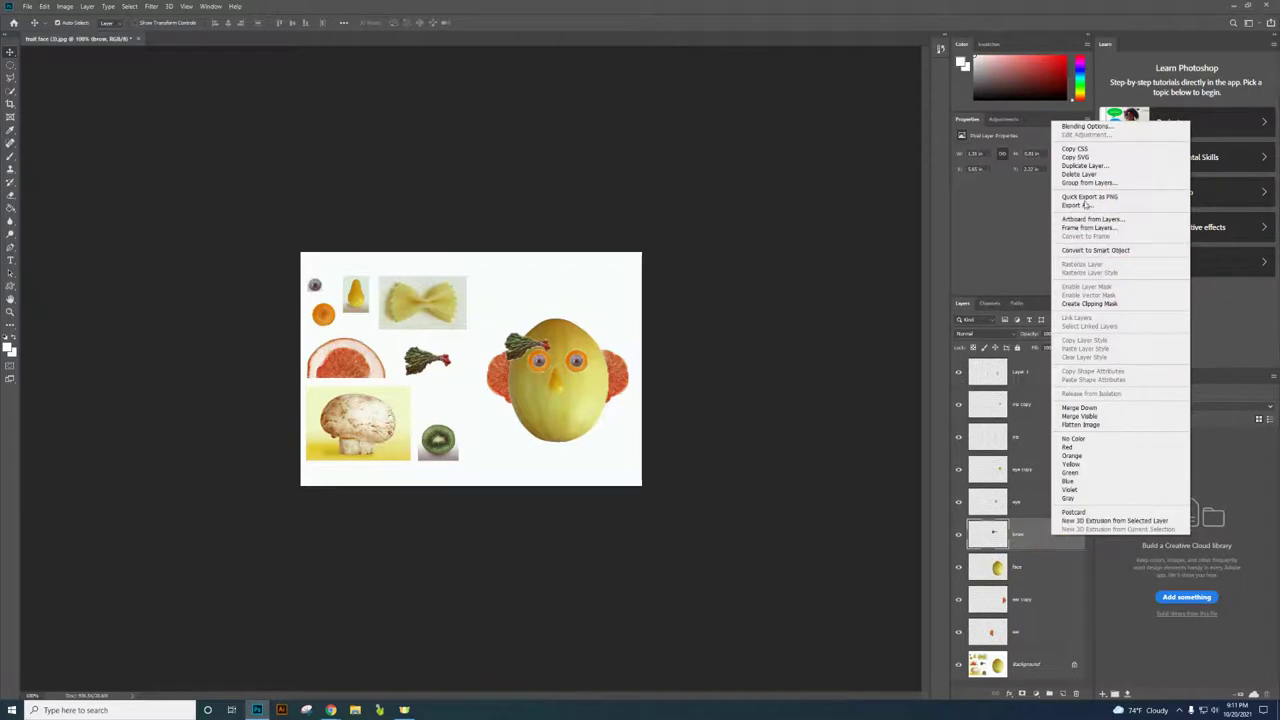
left_click(1083, 165)
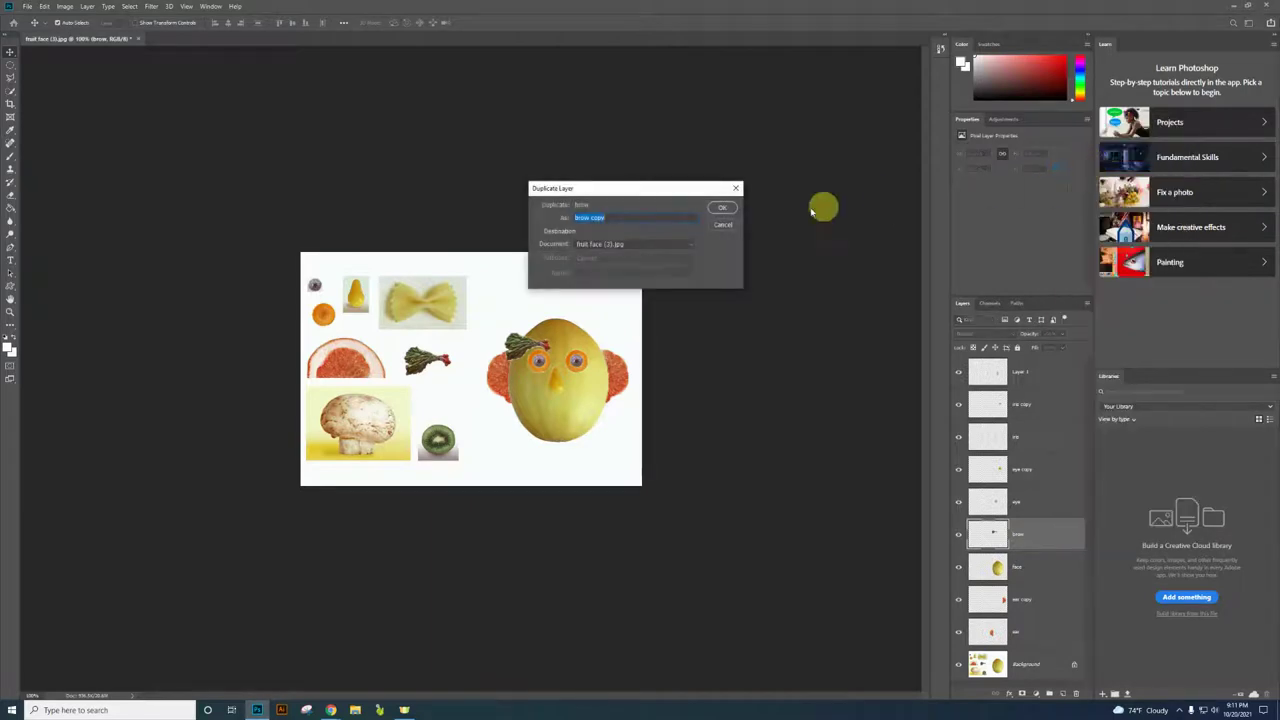
left_click(722, 207)
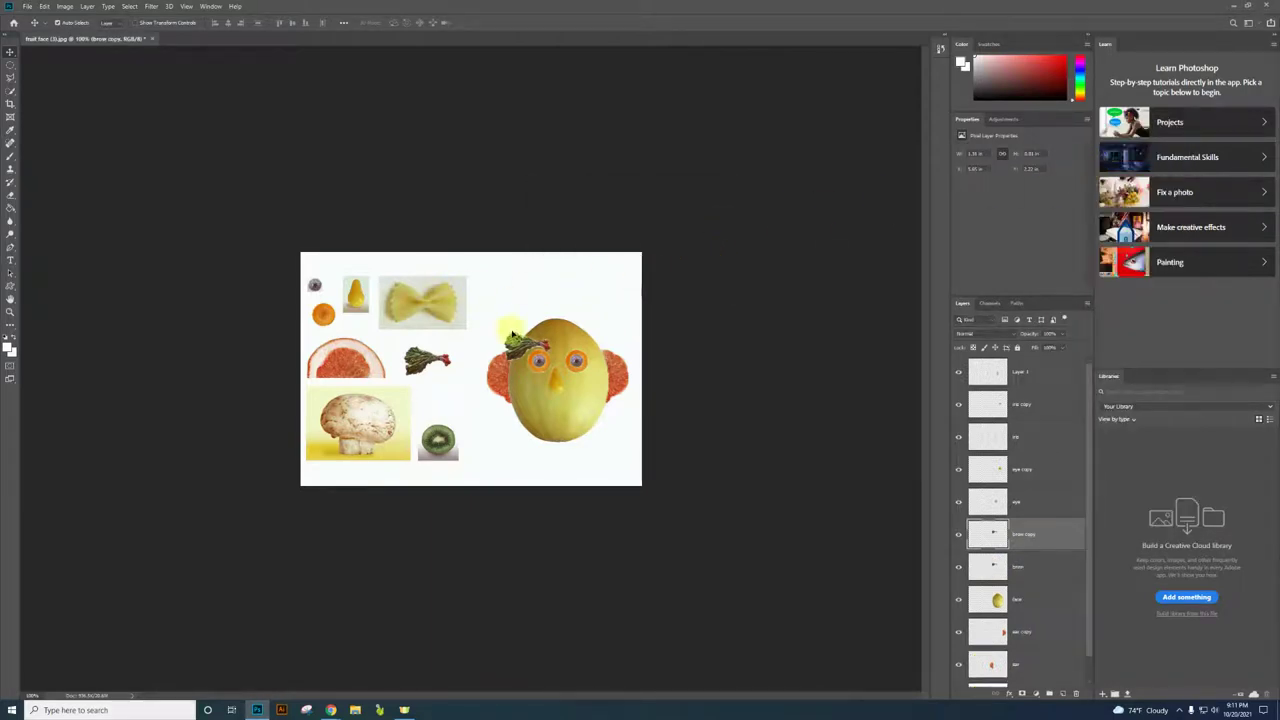
left_click_drag(525, 347, 578, 344)
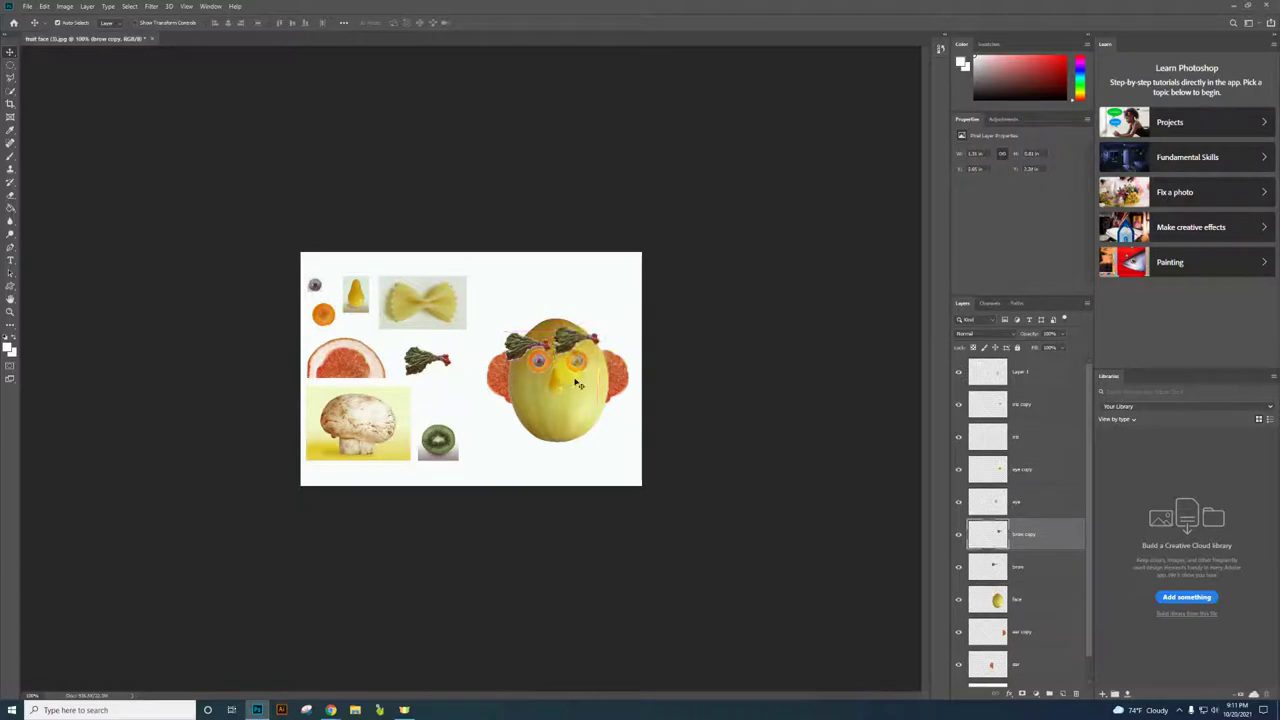
- Flip the brow copy horizontally and shift it outward to mirror the left eyebrow
left_click(44, 6)
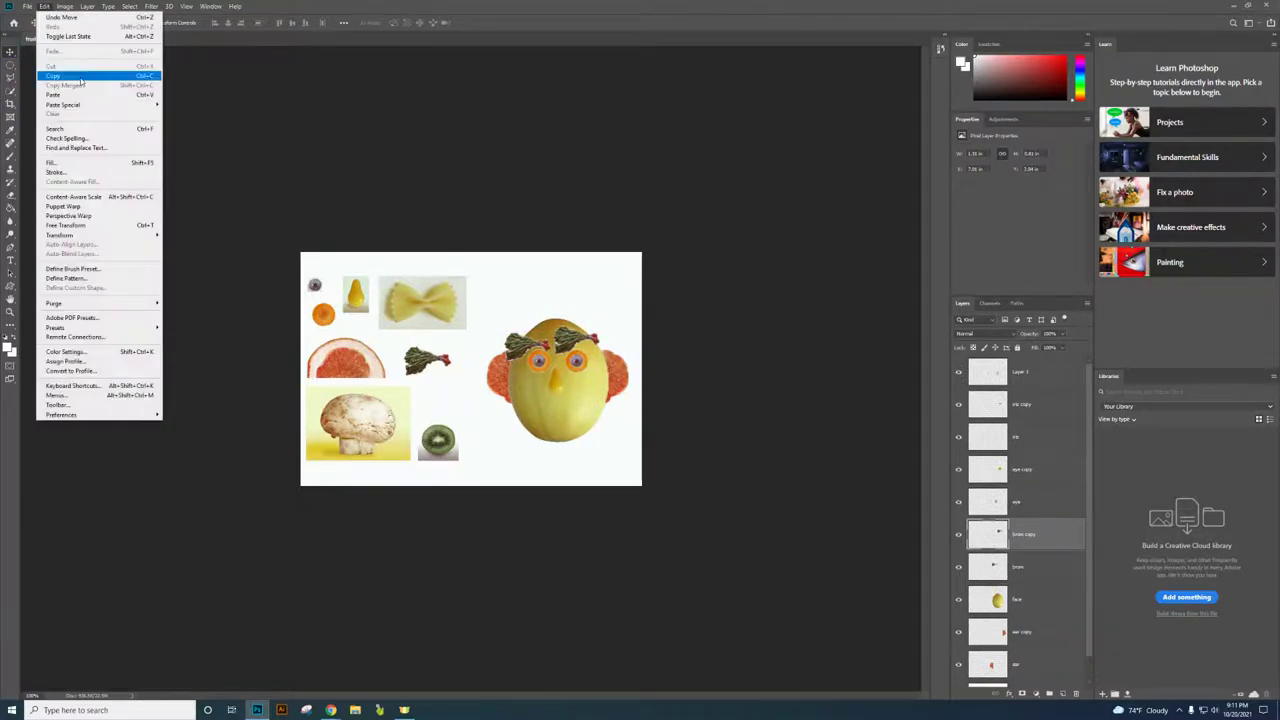
mouse_move(133, 240)
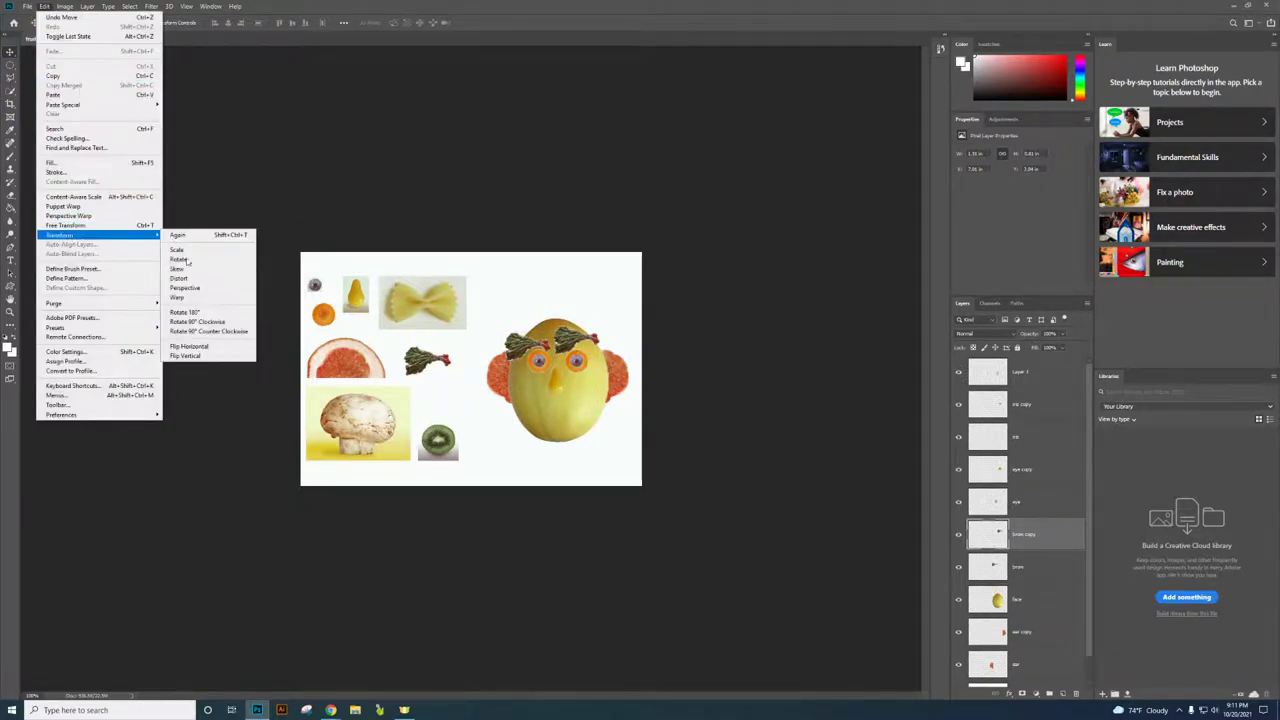
left_click(195, 346)
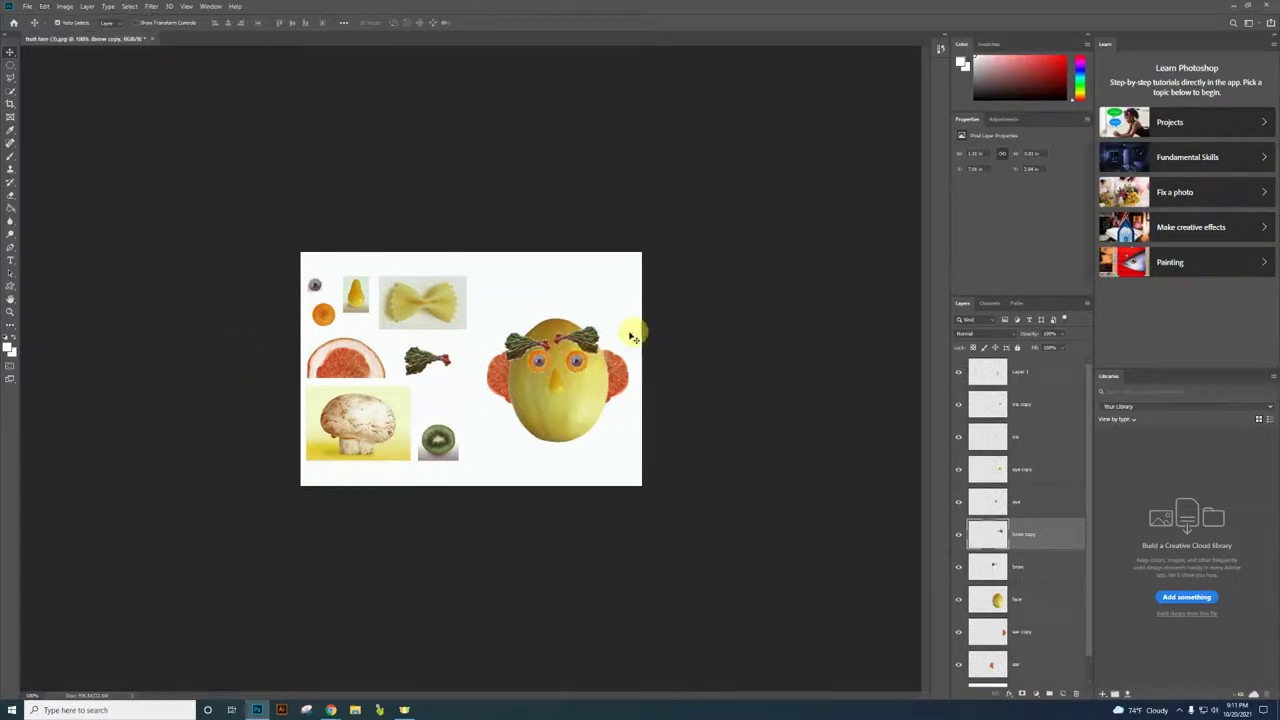
left_click_drag(593, 346, 605, 352)
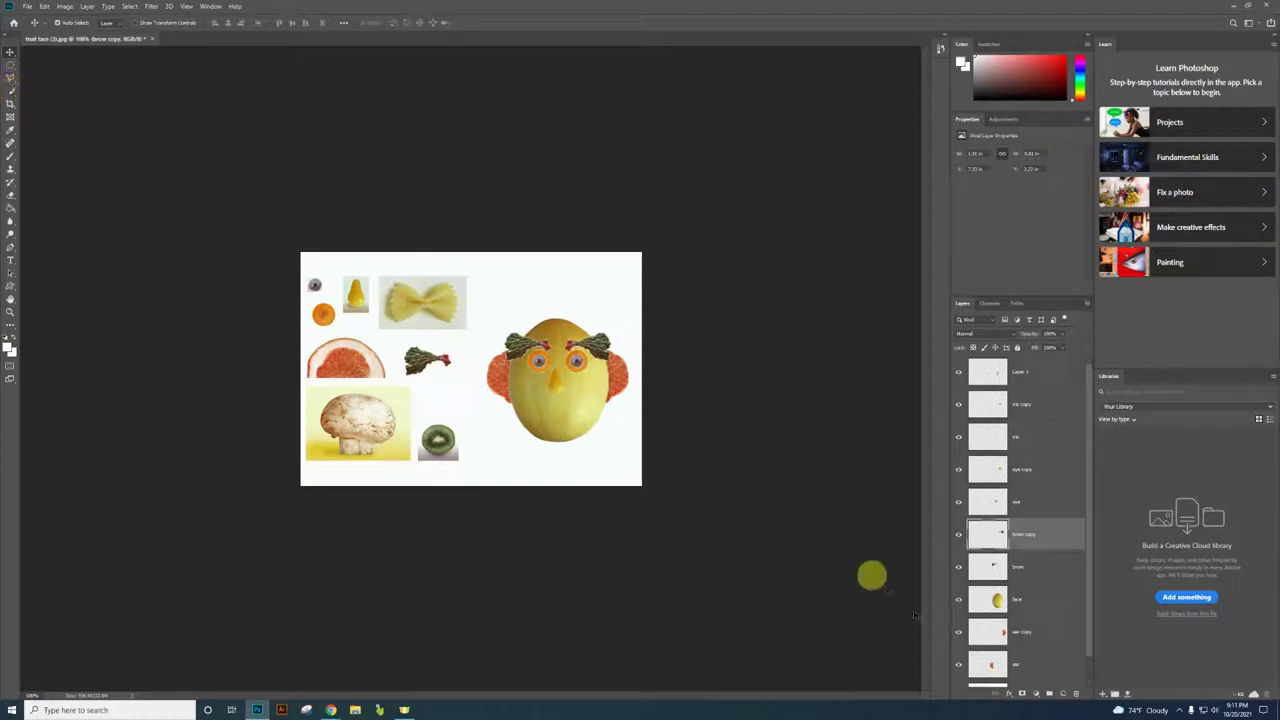
- Select the kiwi slice on the Background layer with the Quick Selection tool and copy and paste it onto its own layer named "mouth"
scroll(1006, 600, "down", 1)
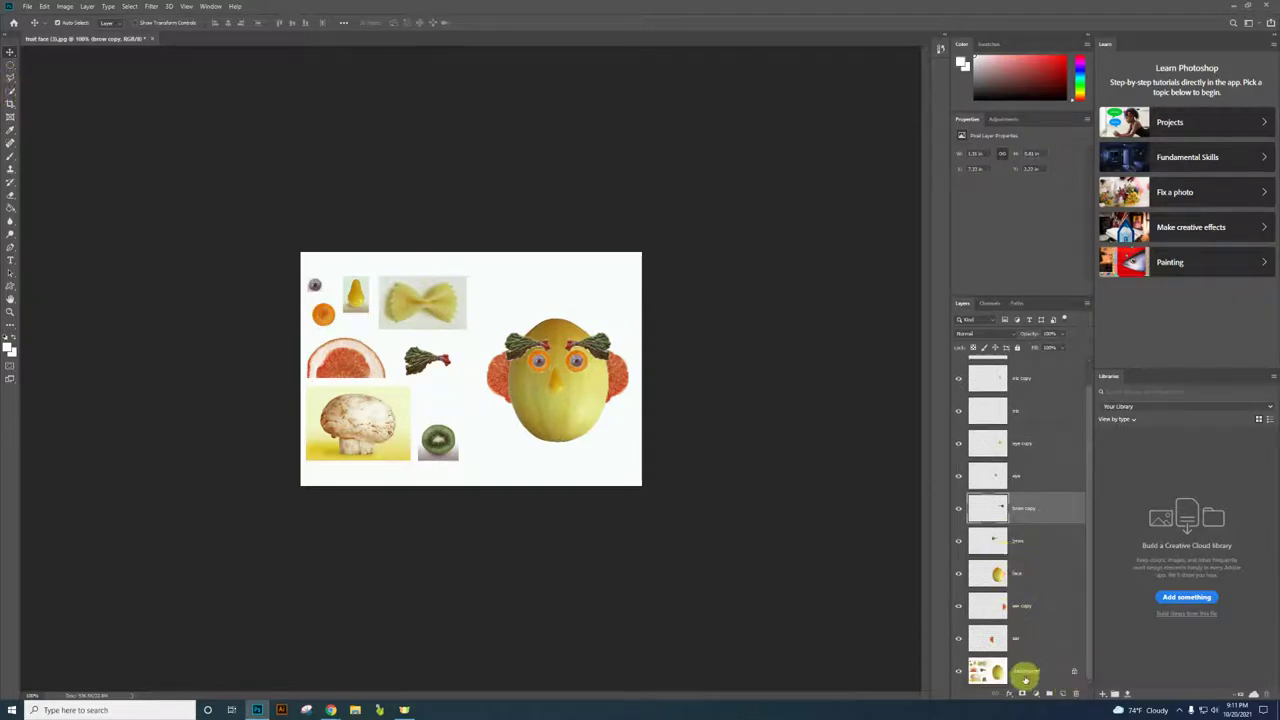
left_click(1022, 672)
left_click(12, 92)
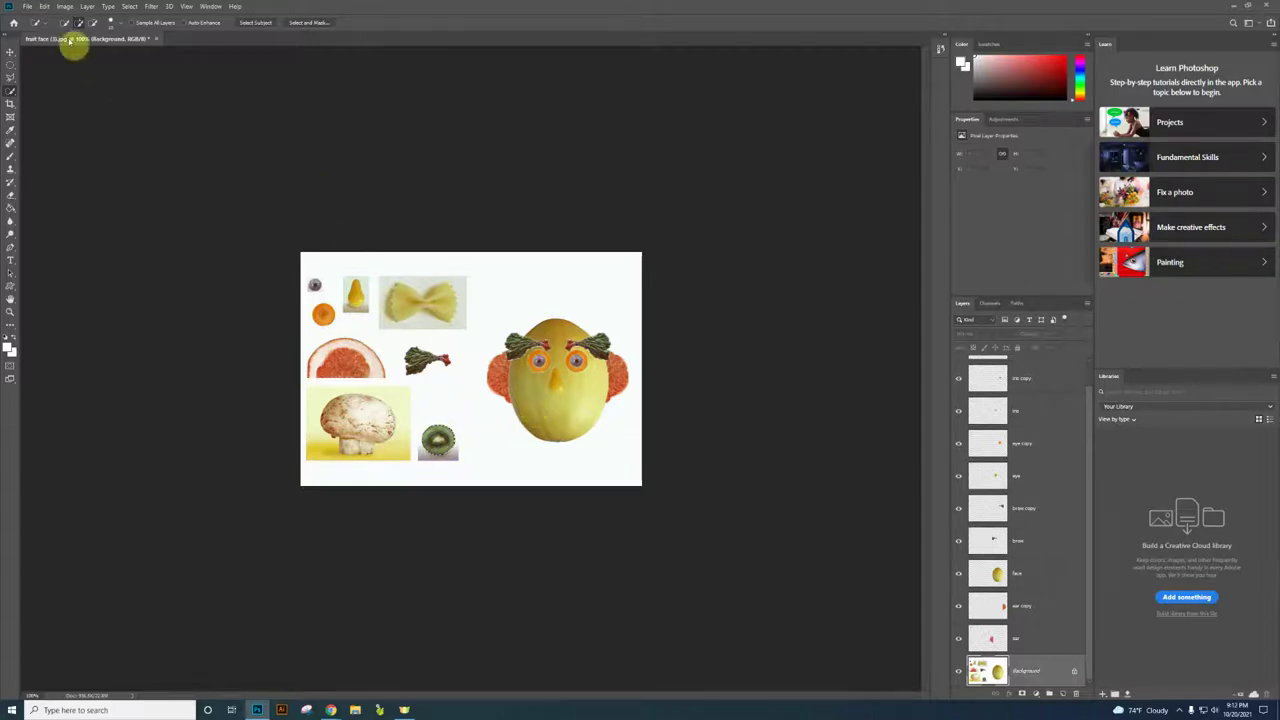
left_click(45, 7)
left_click(62, 77)
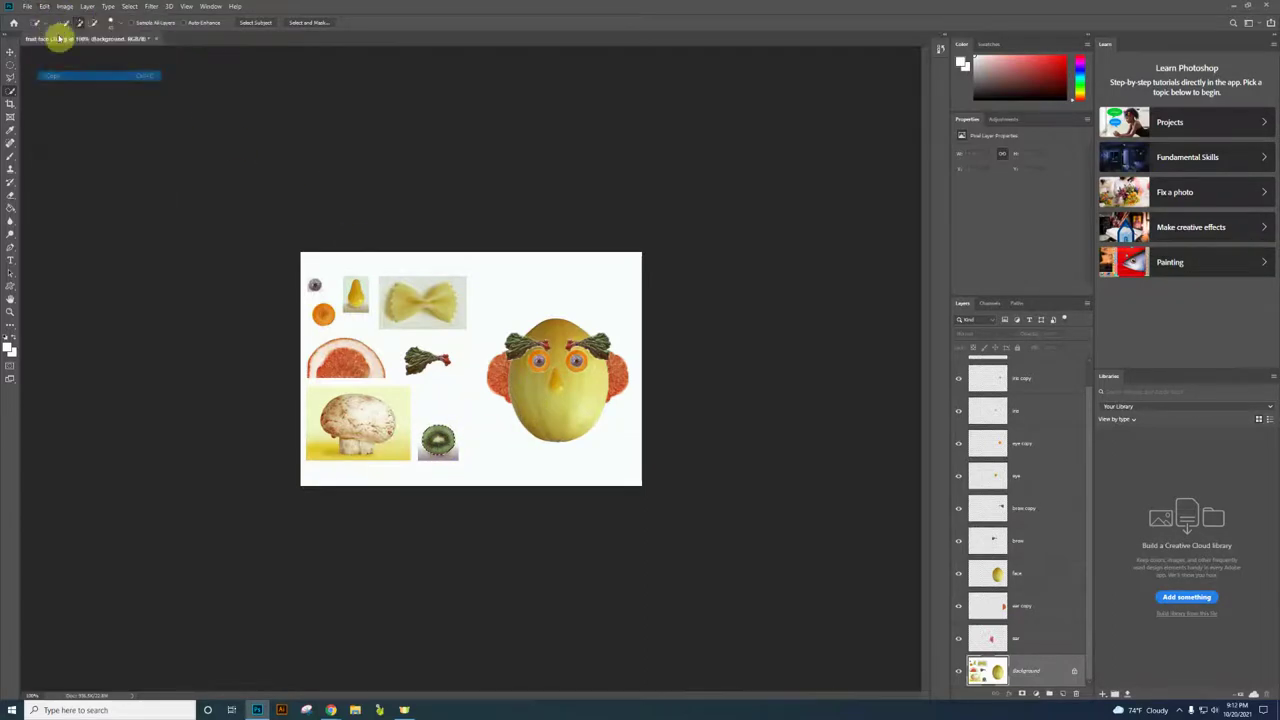
left_click(45, 7)
left_click(62, 90)
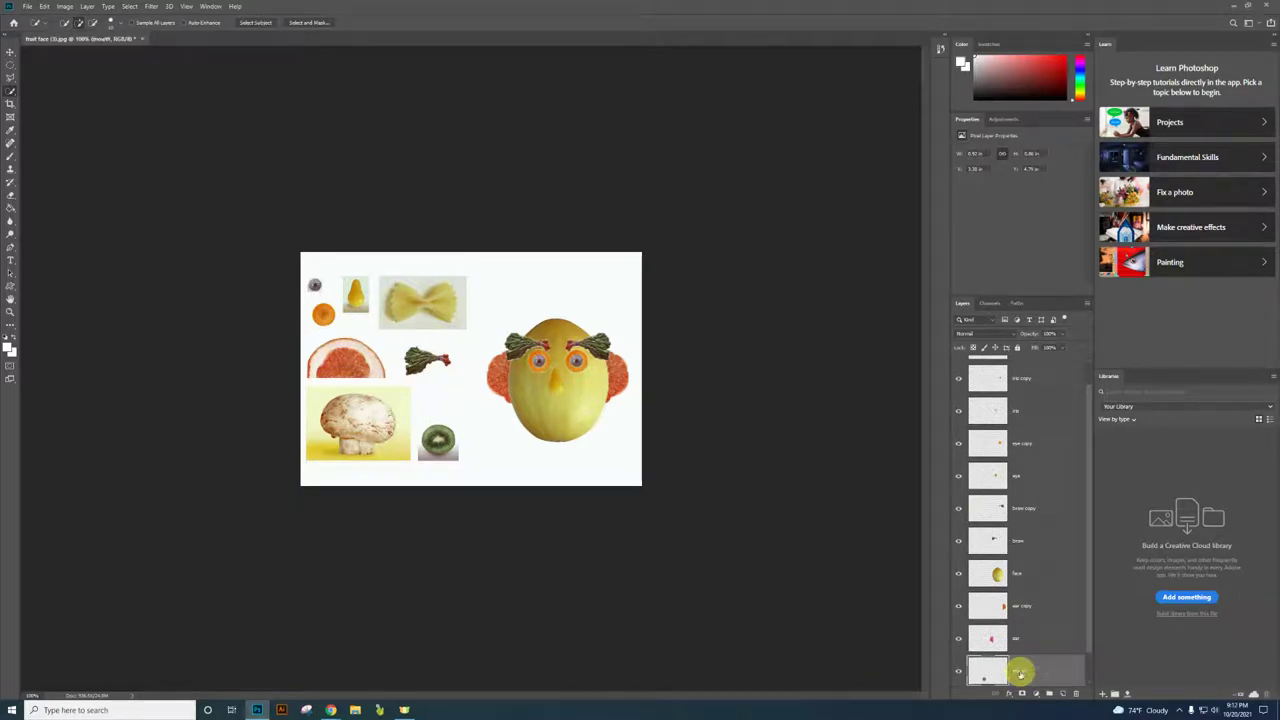
- Move the mouth layer above the face layer and place the kiwi below the pear nose
left_click_drag(1020, 674, 1028, 553)
left_click(10, 51)
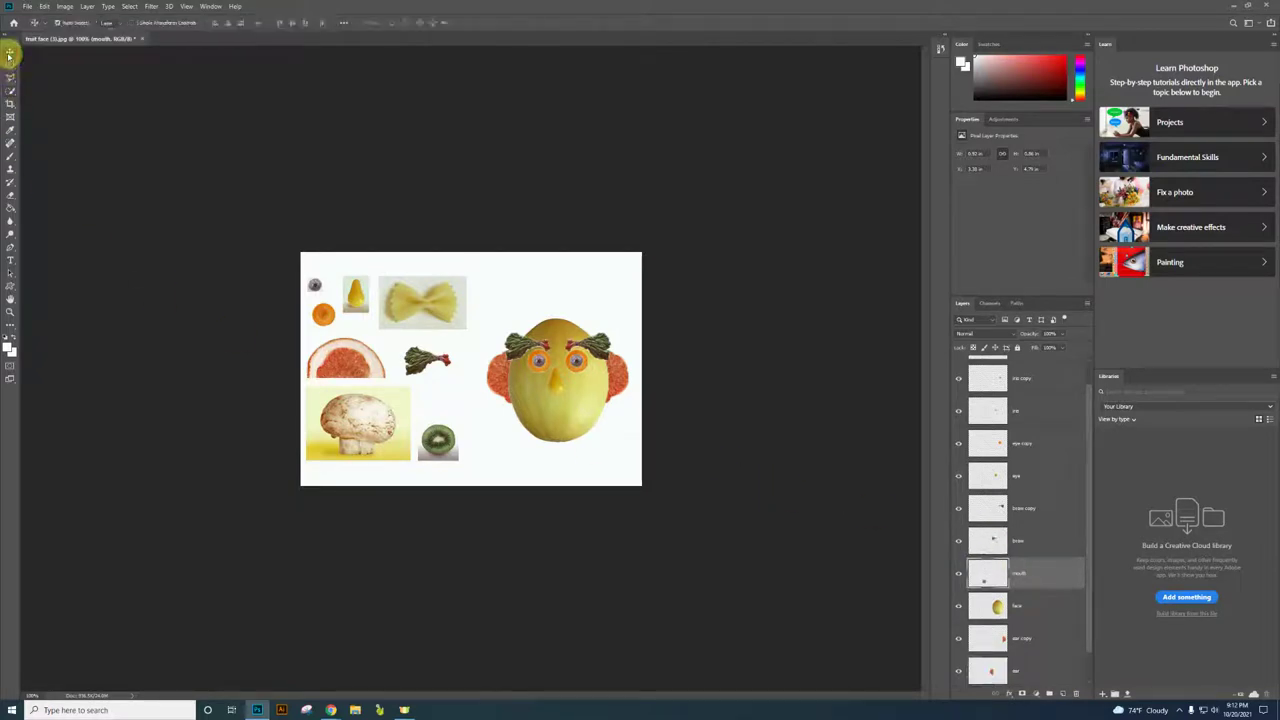
left_click_drag(377, 383, 556, 415)
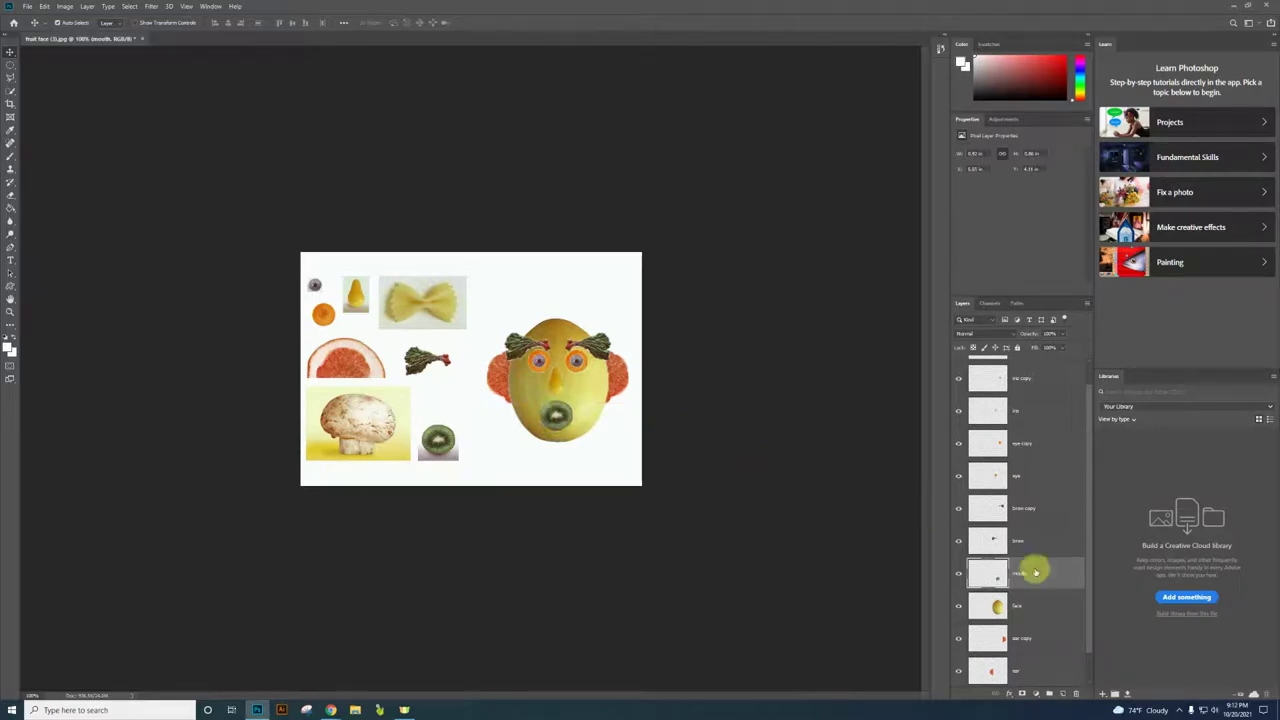
- Select the bow-tie pasta on the Background layer with the Quick Selection tool and copy and paste it onto a new layer
scroll(1040, 545, "down", 1)
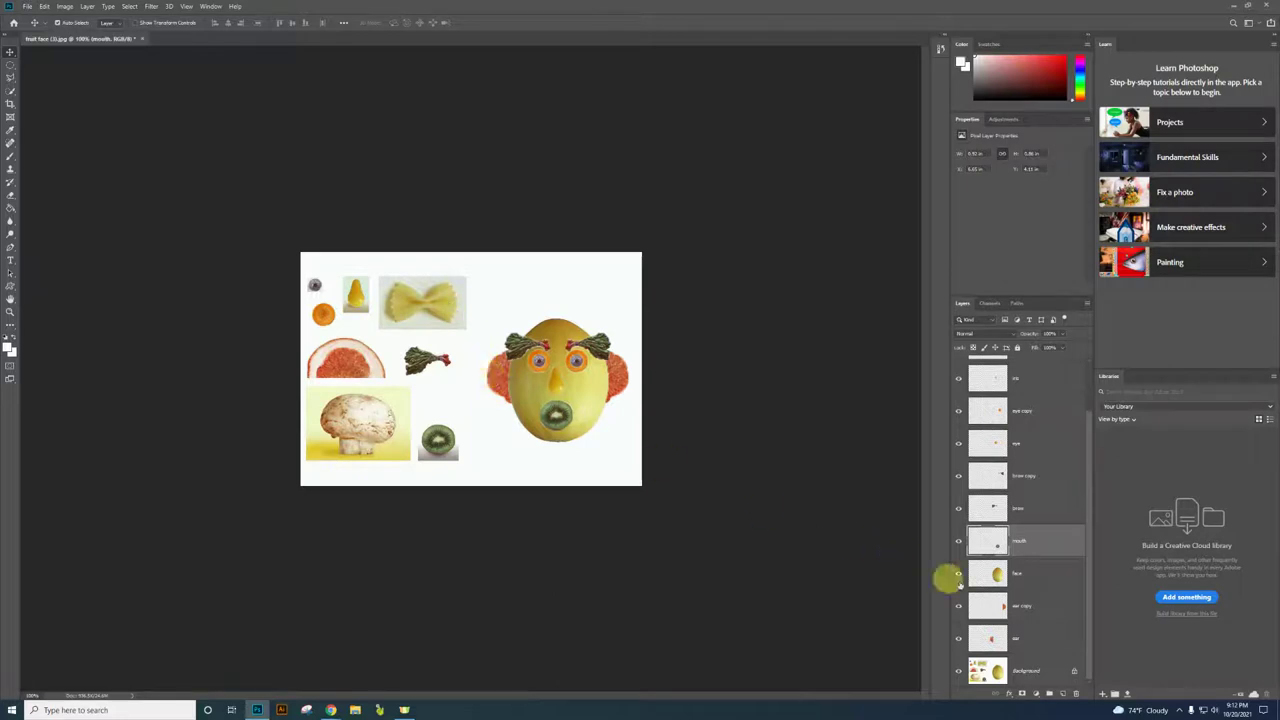
left_click(1030, 672)
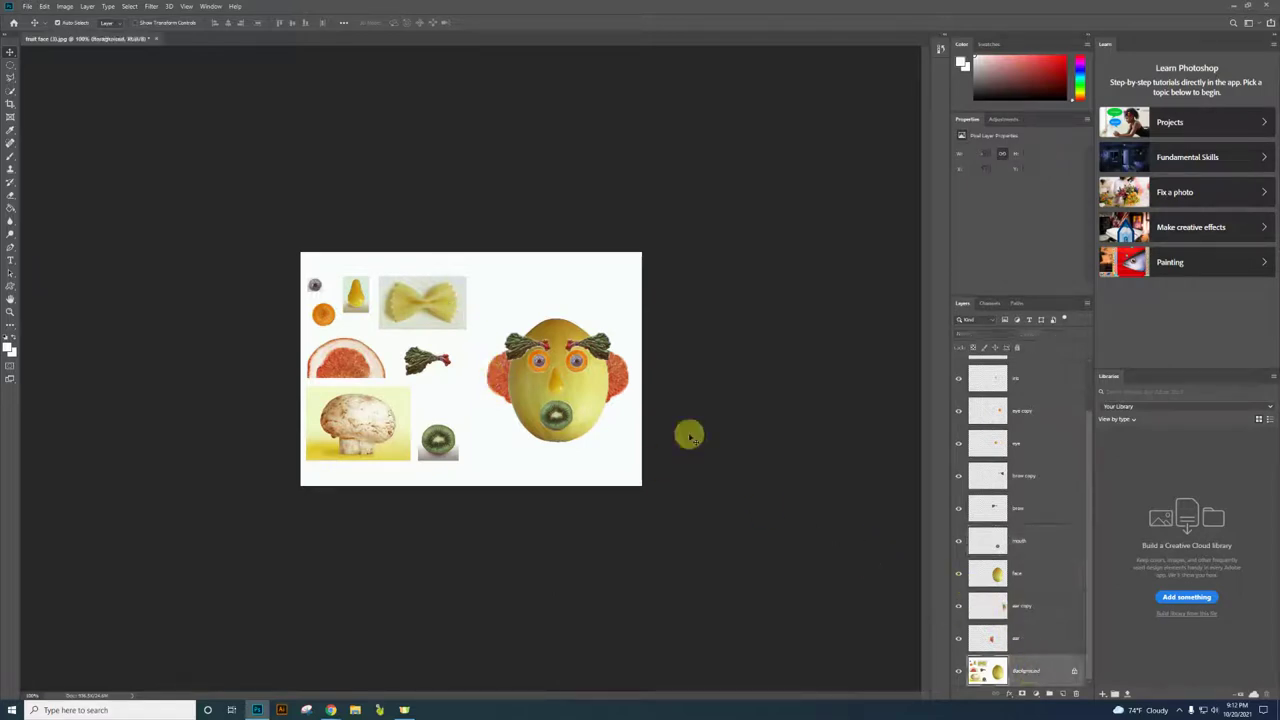
left_click(11, 91)
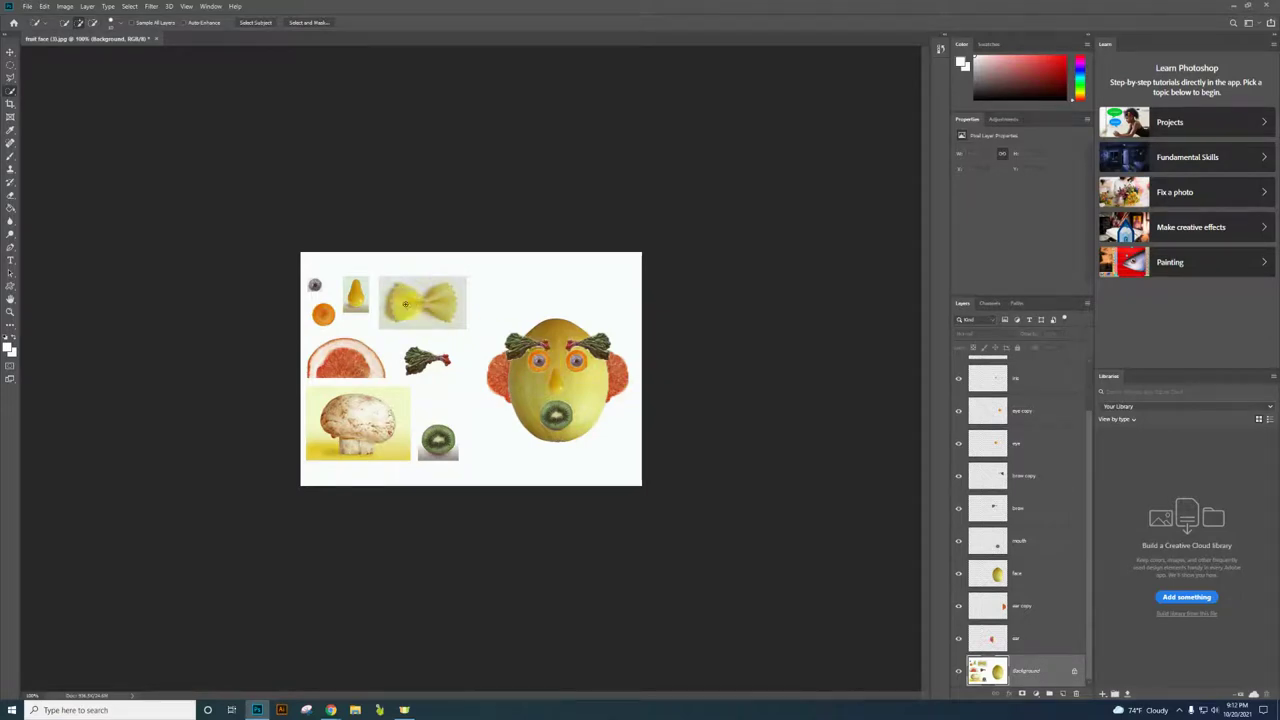
left_click_drag(407, 304, 425, 307)
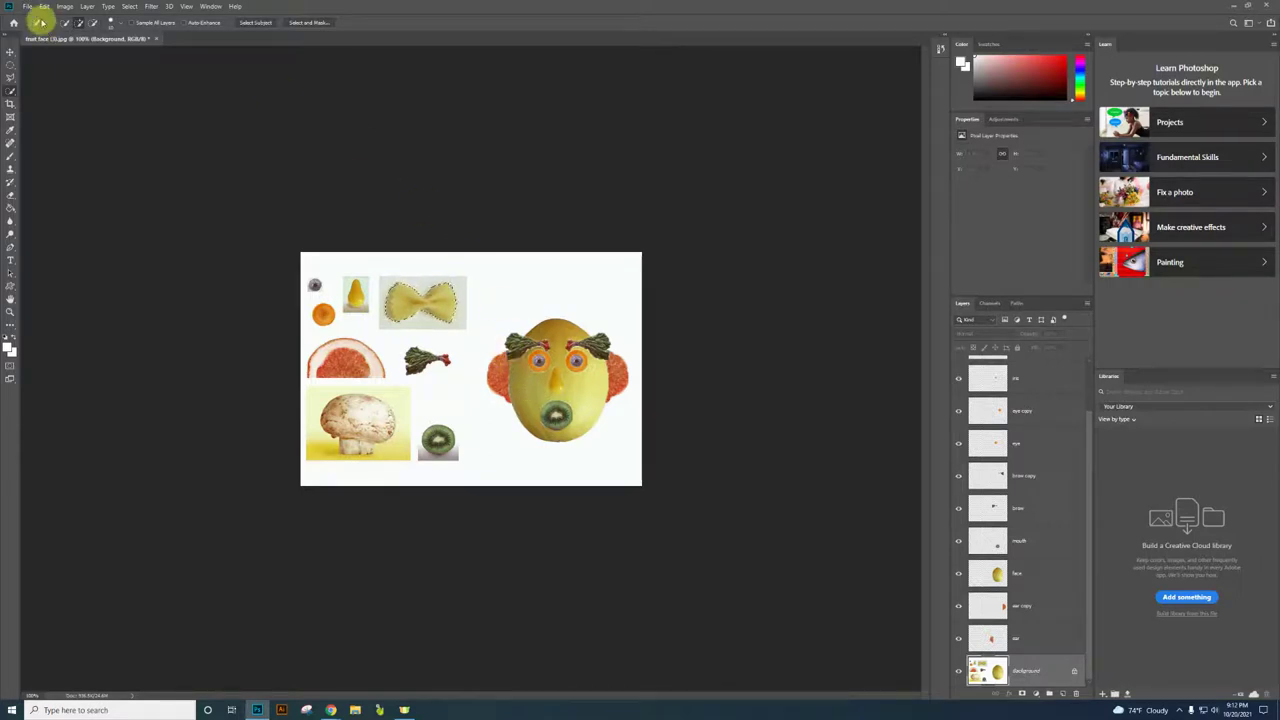
left_click(45, 8)
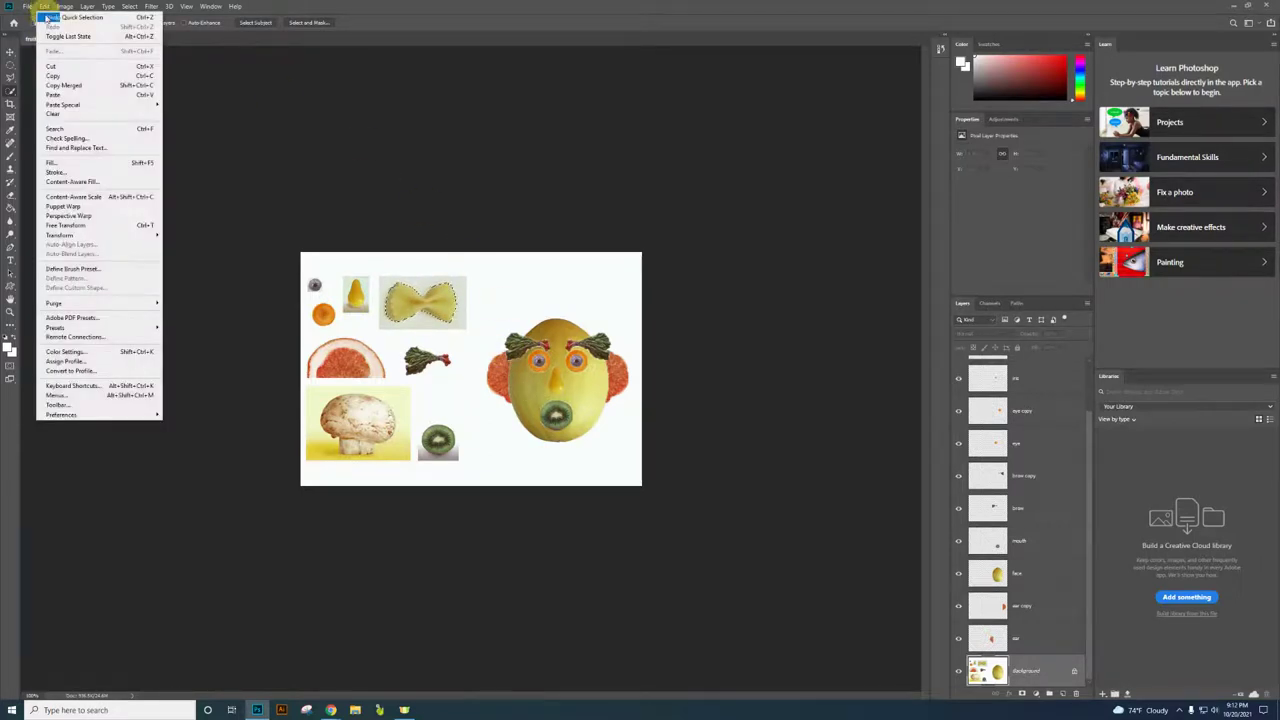
left_click(65, 78)
left_click(45, 8)
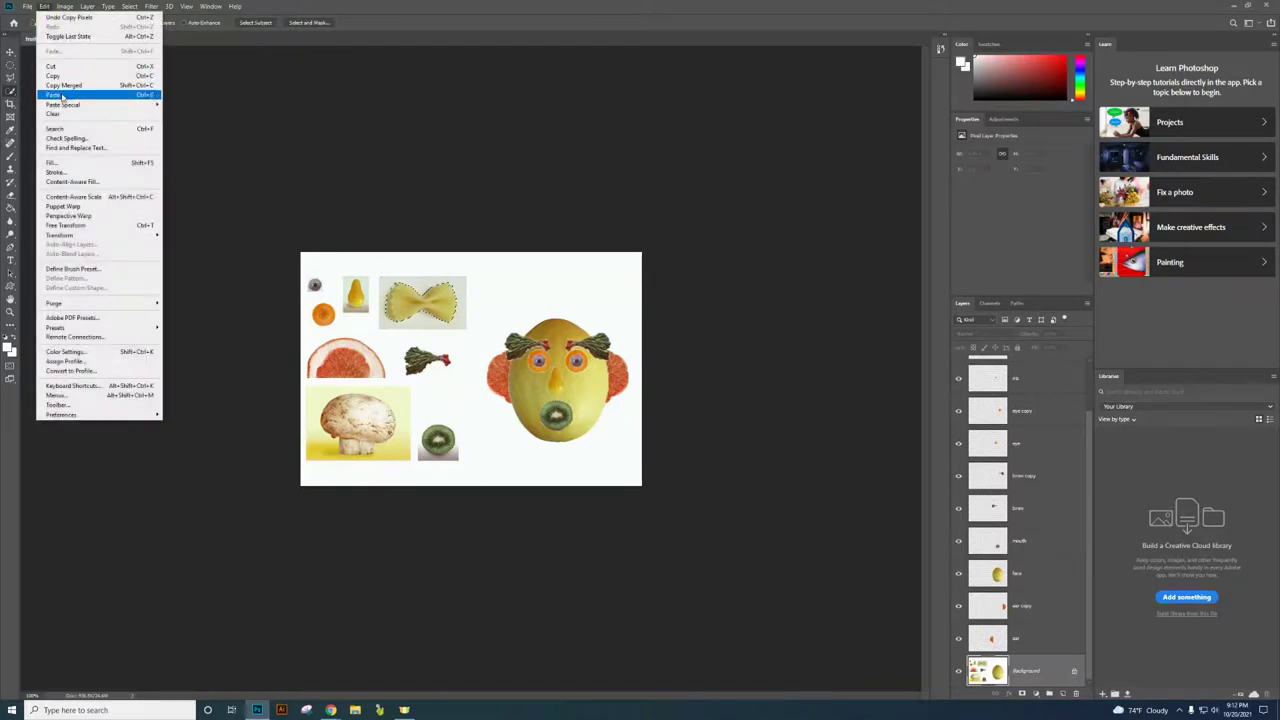
left_click(62, 92)
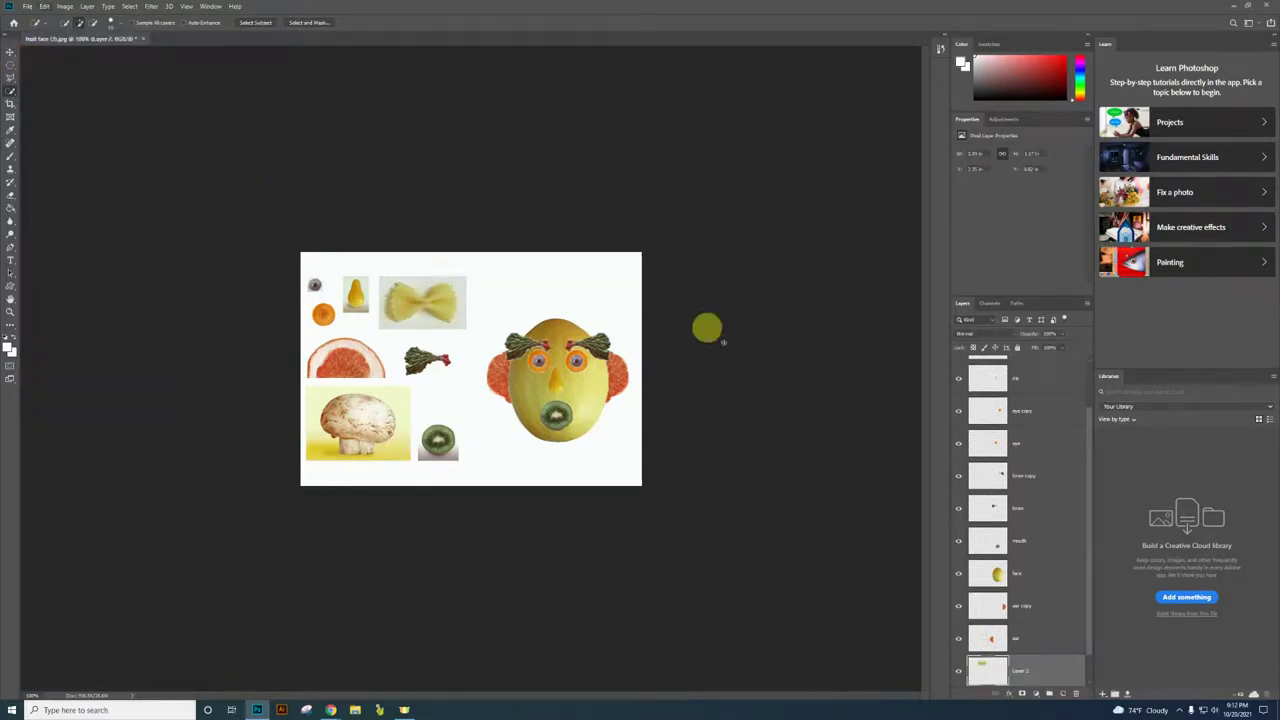
- Move the pasta layer between the mouth and face layers and place the bow tie at the chin below the kiwi
left_click_drag(1046, 679, 1043, 562)
left_click(10, 52)
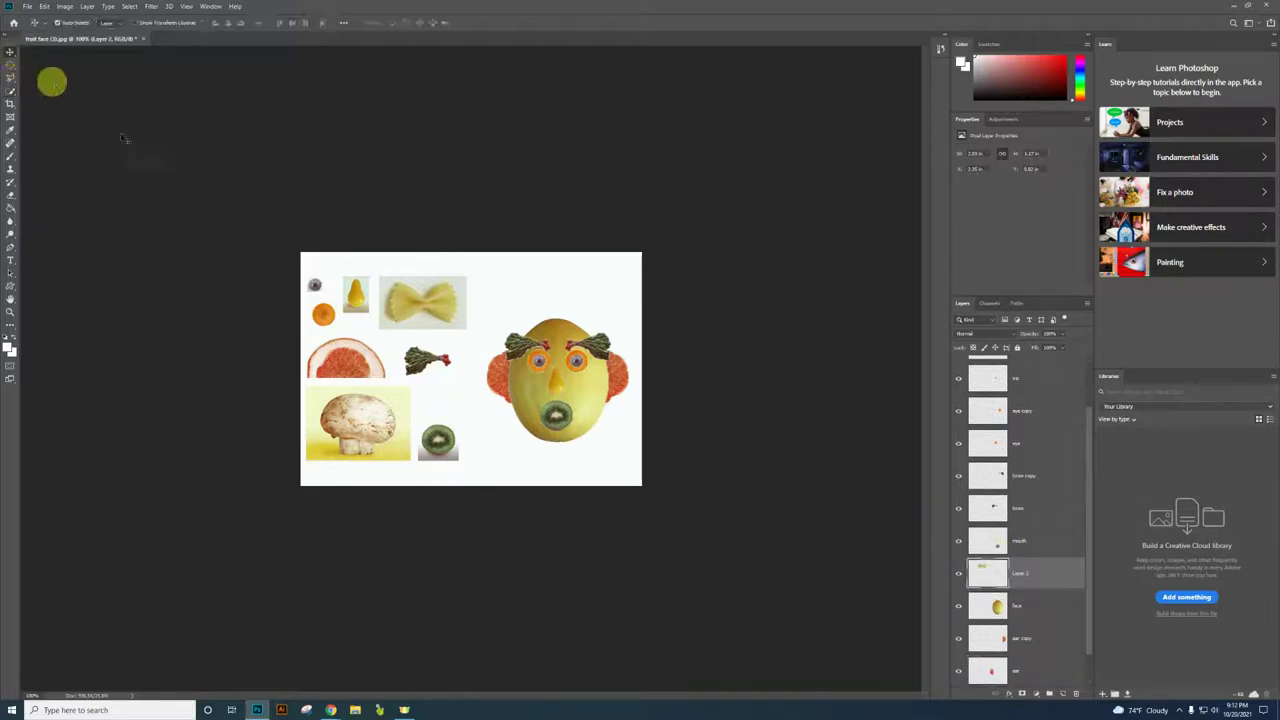
left_click_drag(412, 312, 548, 452)
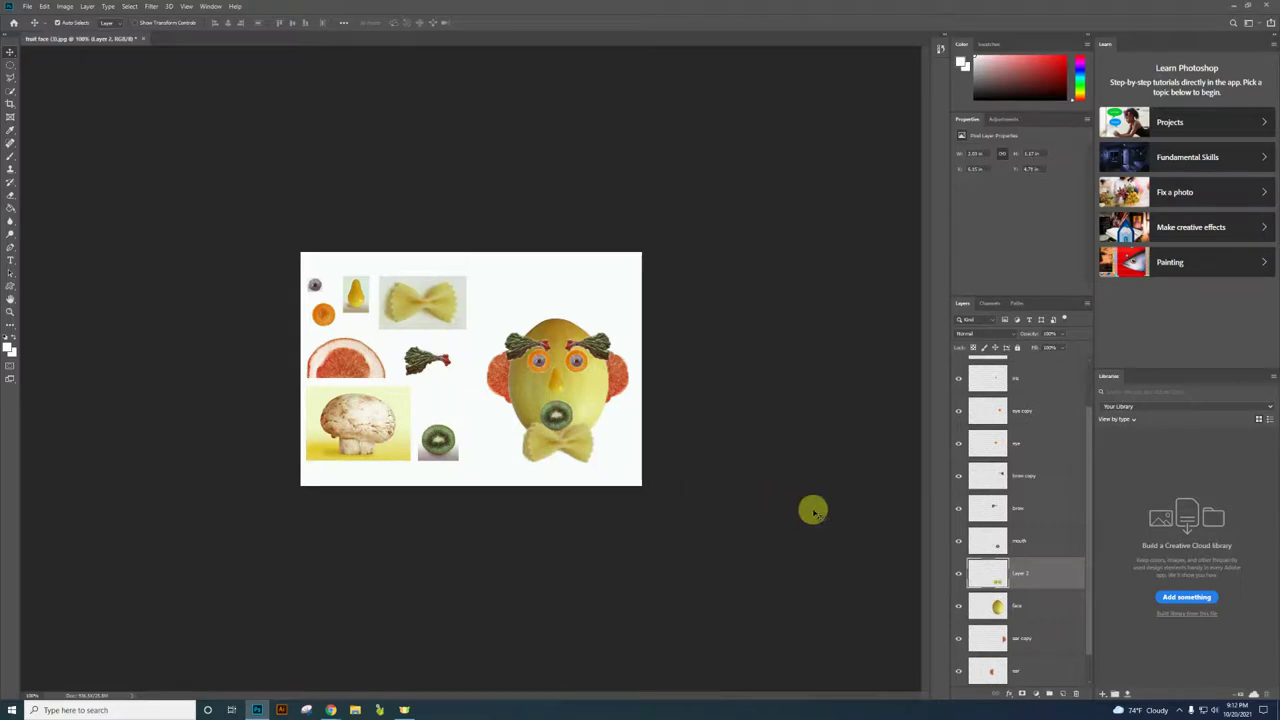
- Select the mushroom on the Background layer with the Quick Selection tool and copy and paste it onto a new layer
scroll(1050, 545, "down", 1)
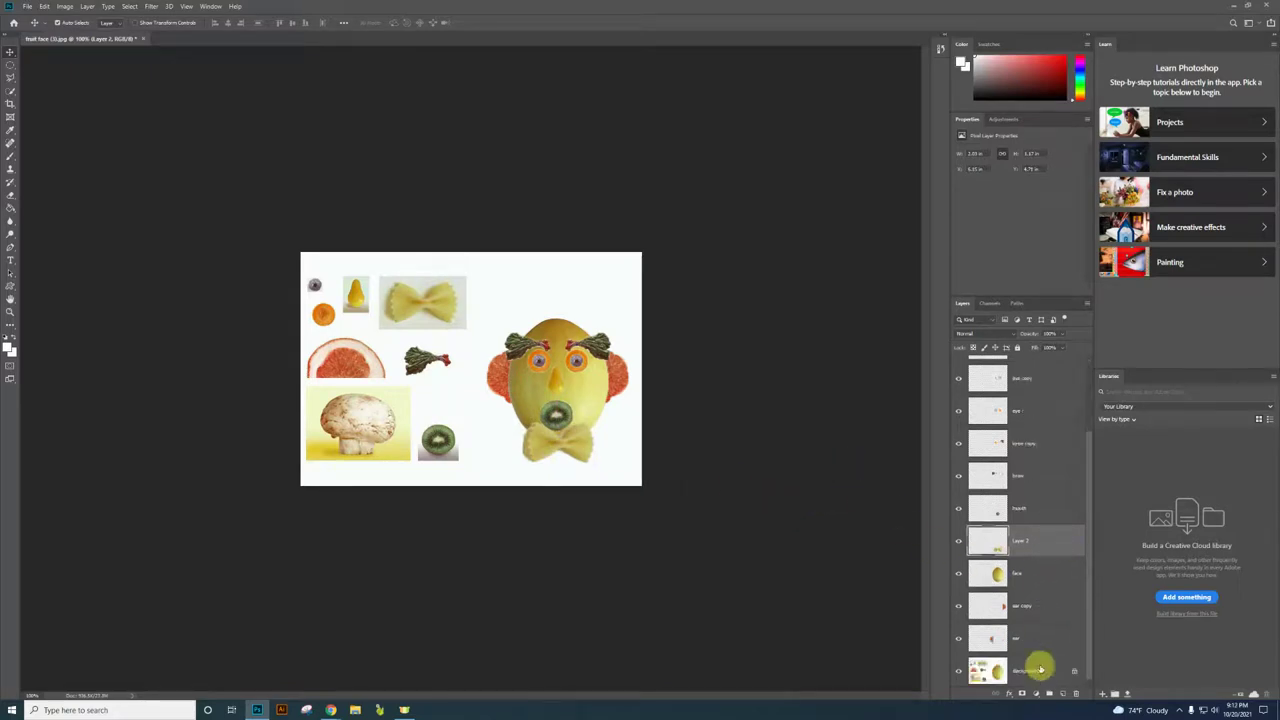
left_click(1024, 676)
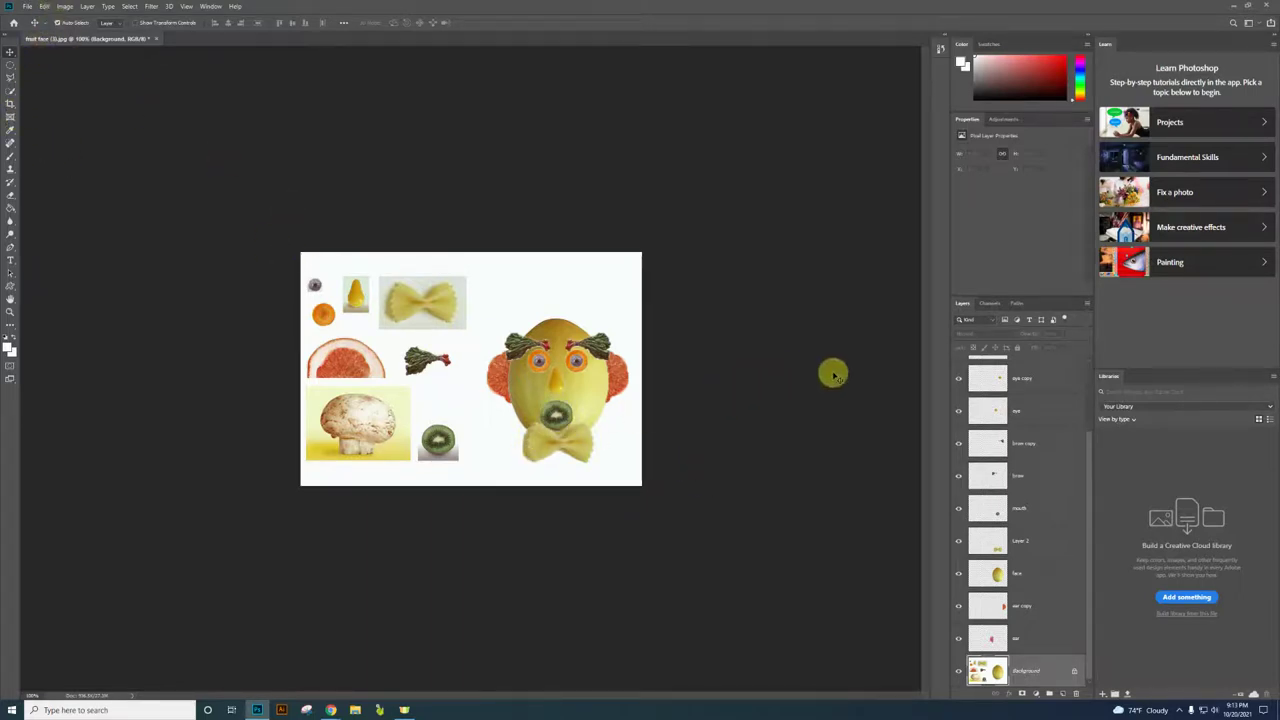
left_click(11, 90)
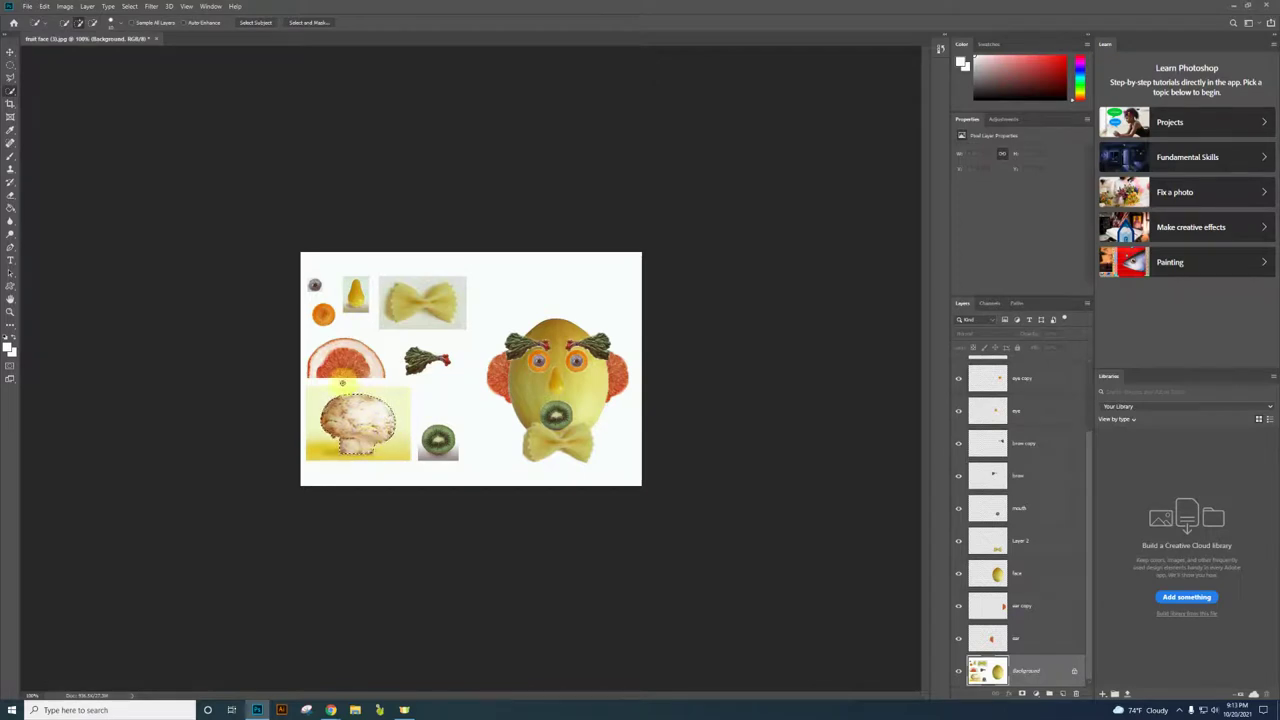
left_click(44, 6)
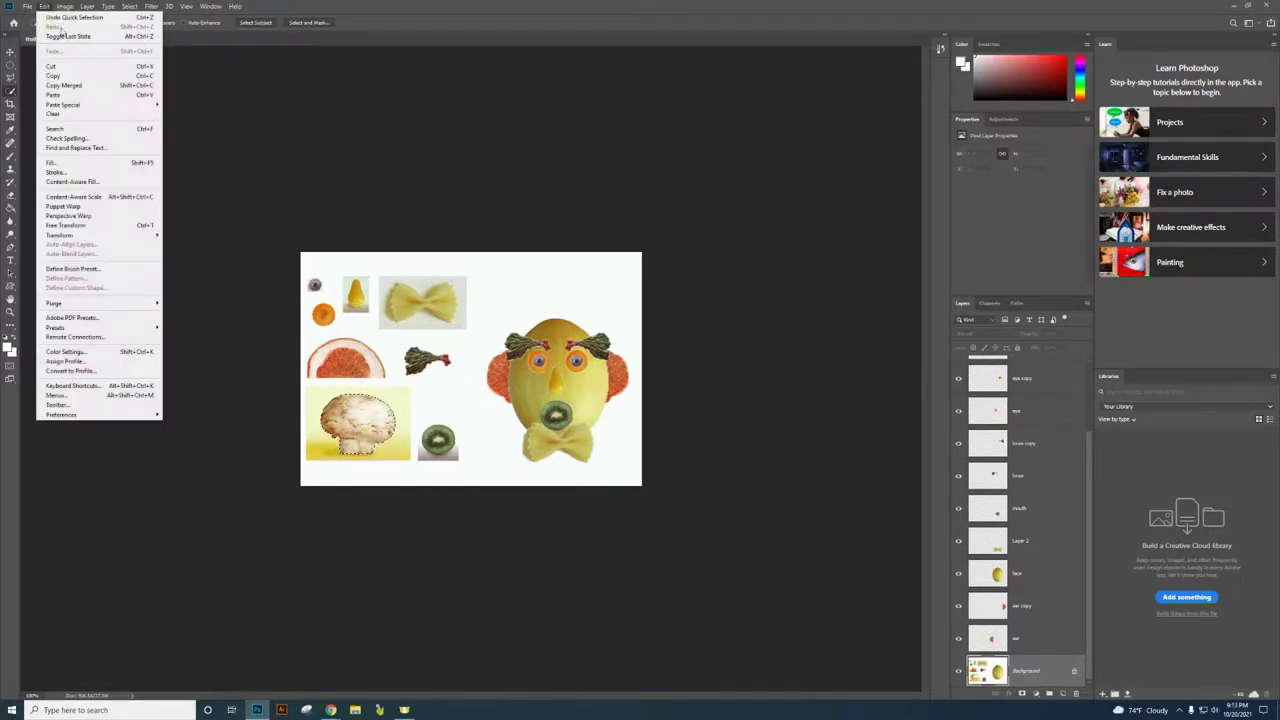
left_click(55, 76)
left_click(44, 6)
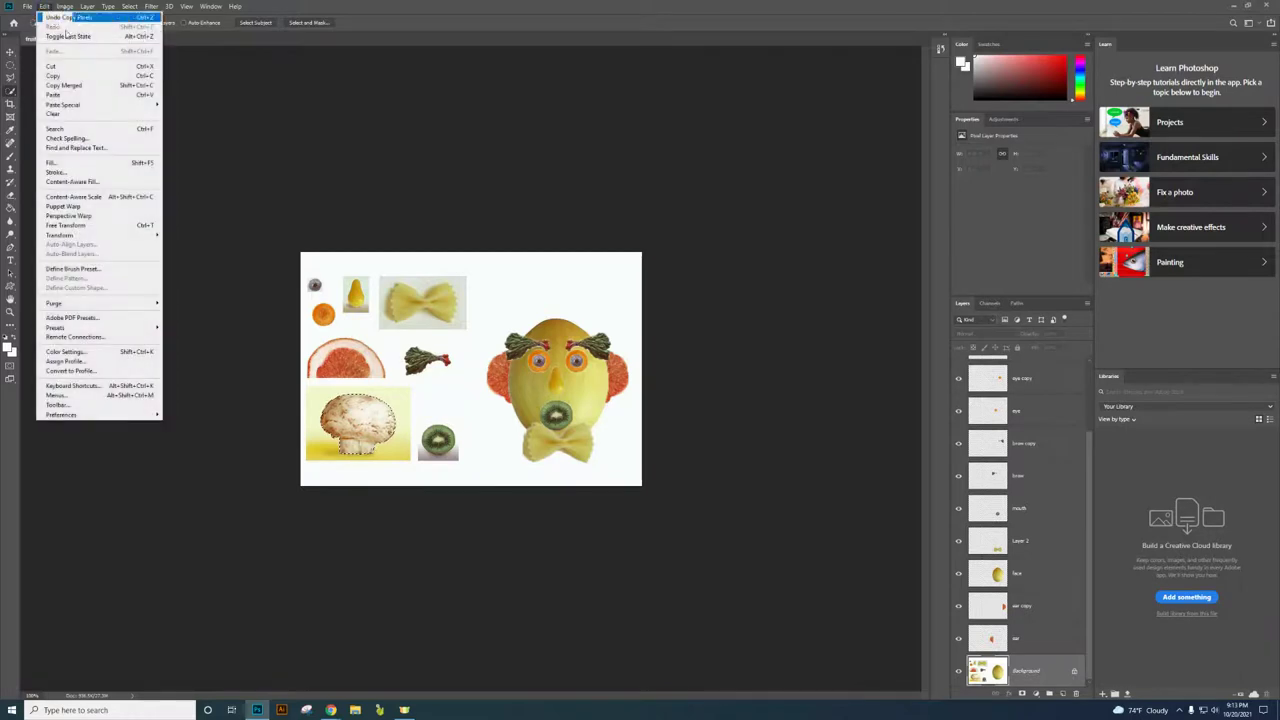
left_click(53, 94)
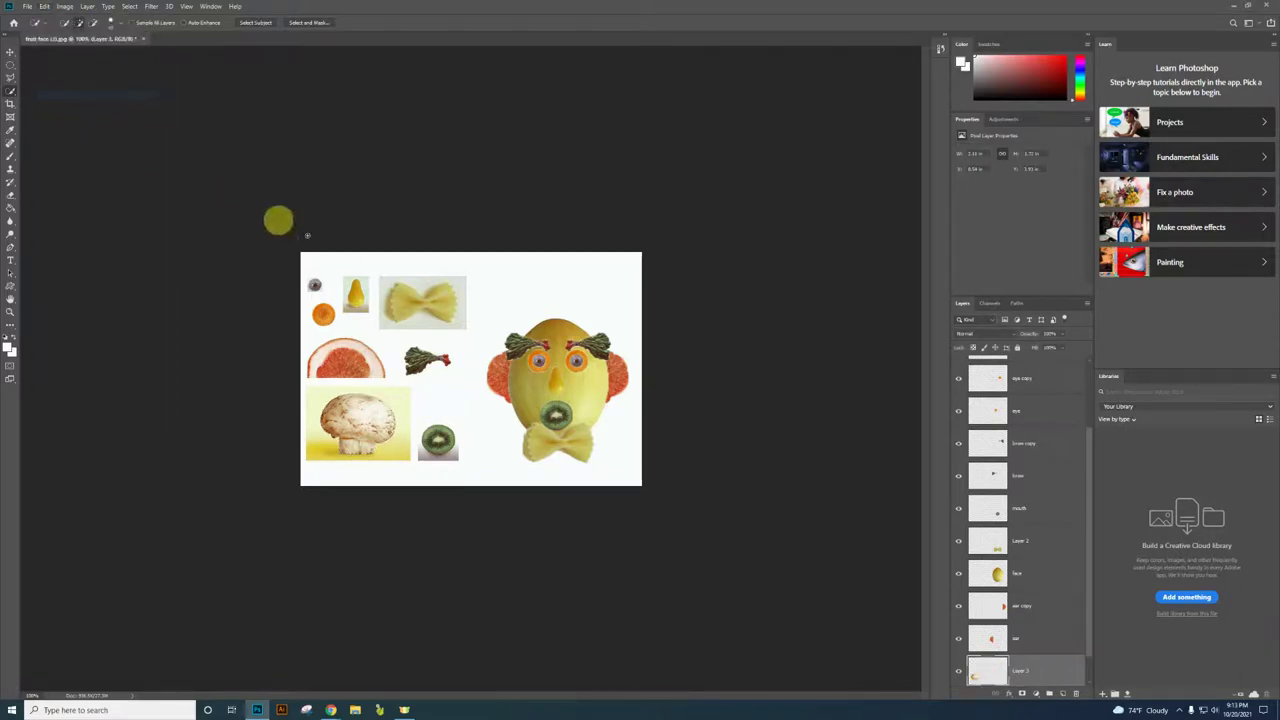
- Move the mushroom layer to the top of the layer stack and place the mushroom on the head as a chef's hat
left_click(12, 53)
left_click_drag(1037, 670, 1020, 368)
left_click_drag(352, 420, 561, 301)
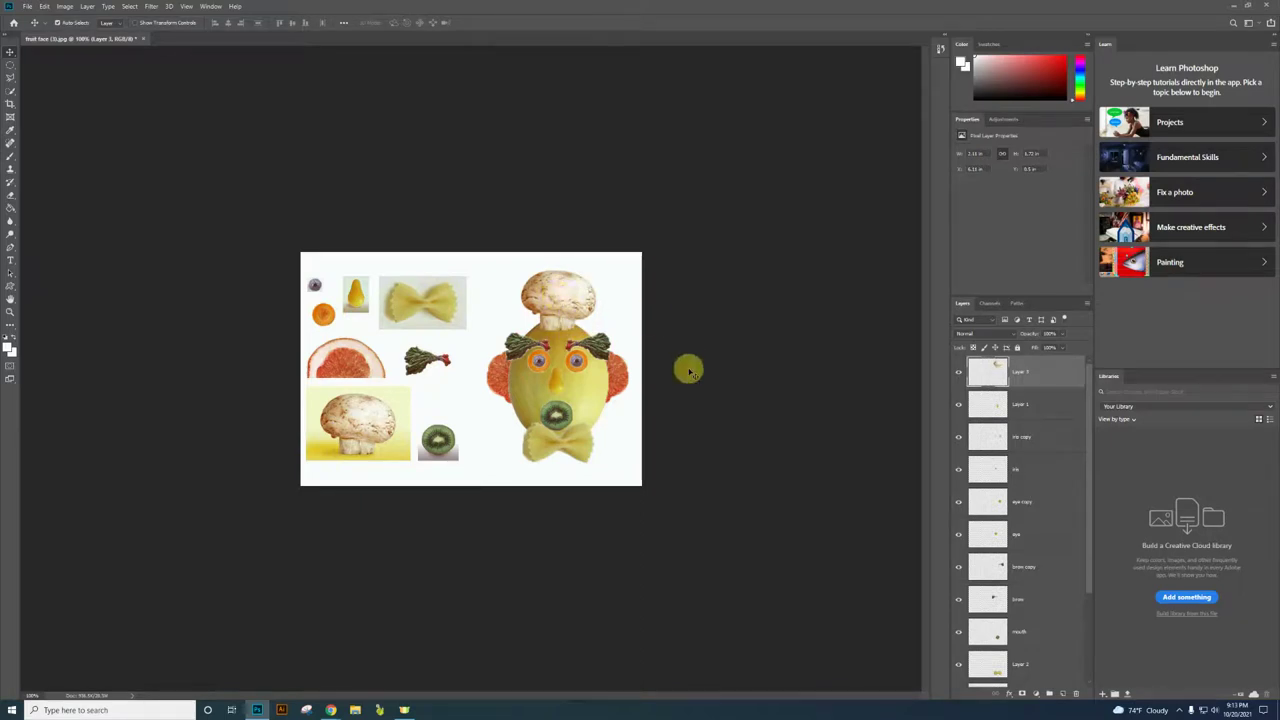
- Free-transform the mushroom hat, lowering its height slightly and stretching it sideways to about 3.2 in wide by 1.6 in high
left_click(45, 8)
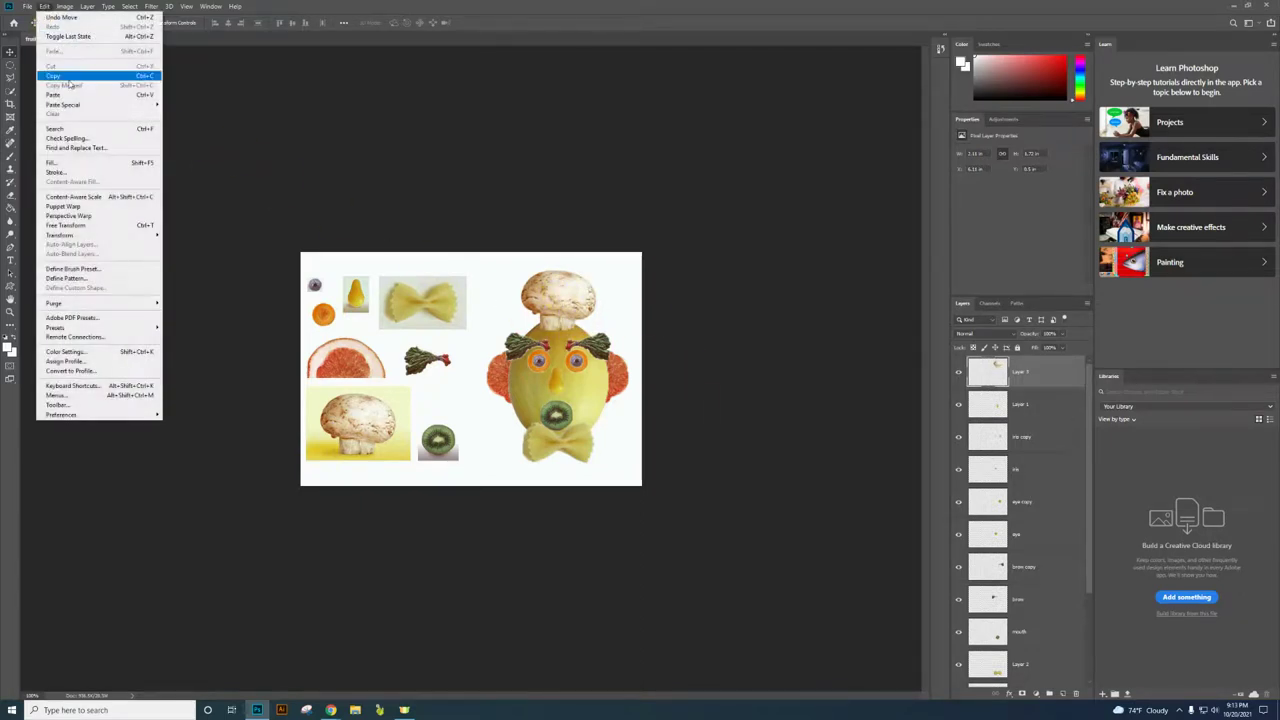
left_click(73, 228)
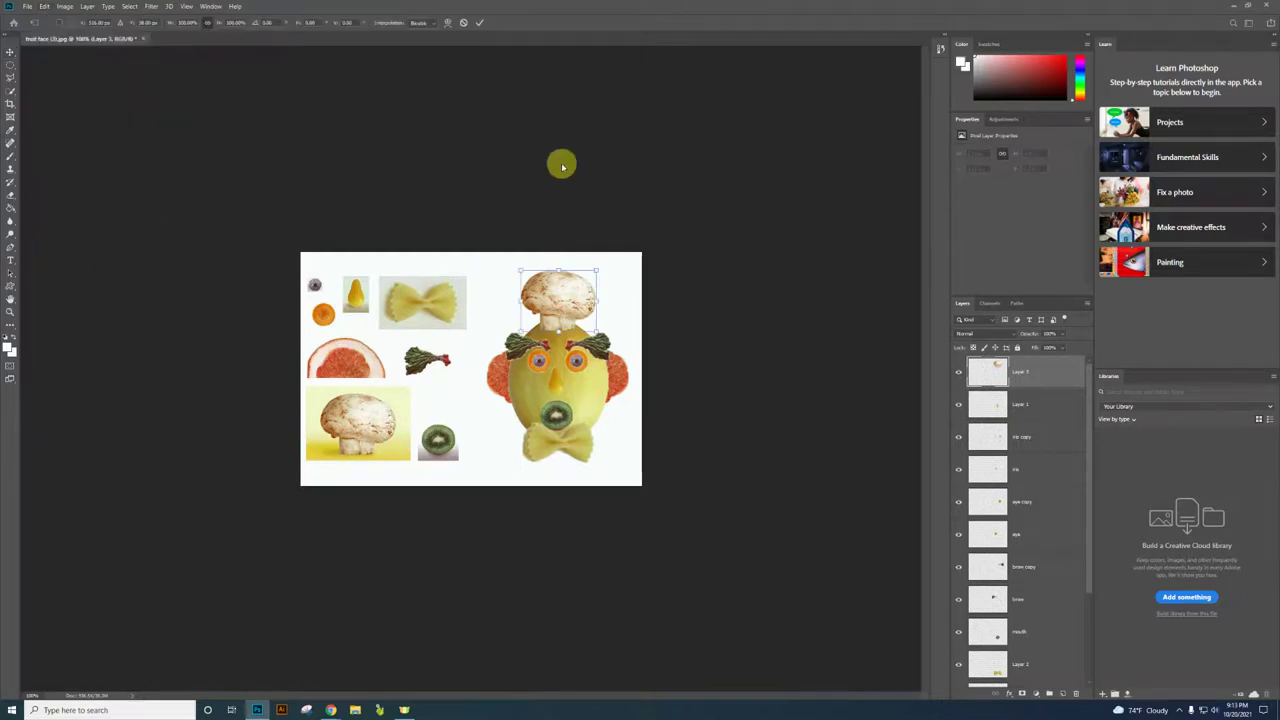
mouse_move(594, 268)
left_mouse_down()
mouse_move(609, 264)
mouse_move(594, 275)
left_mouse_up()
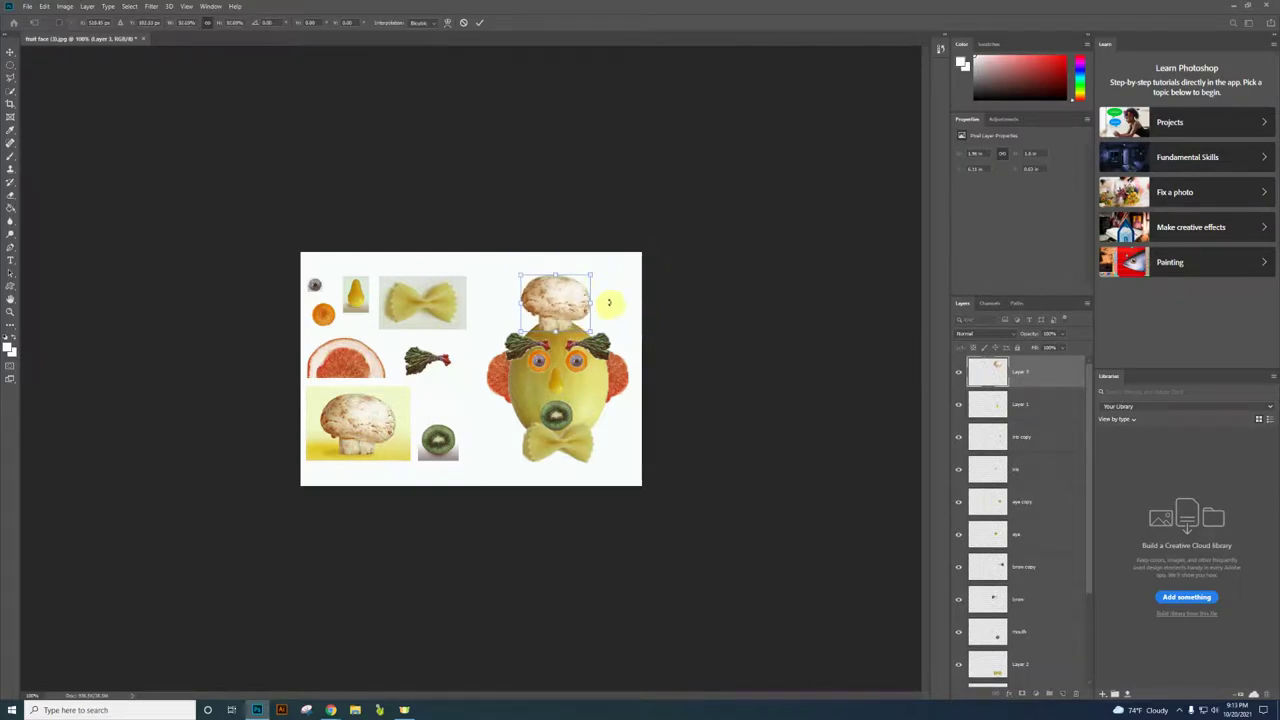
mouse_move(592, 303)
left_mouse_down()
mouse_move(640, 300)
mouse_move(574, 308)
left_mouse_up()
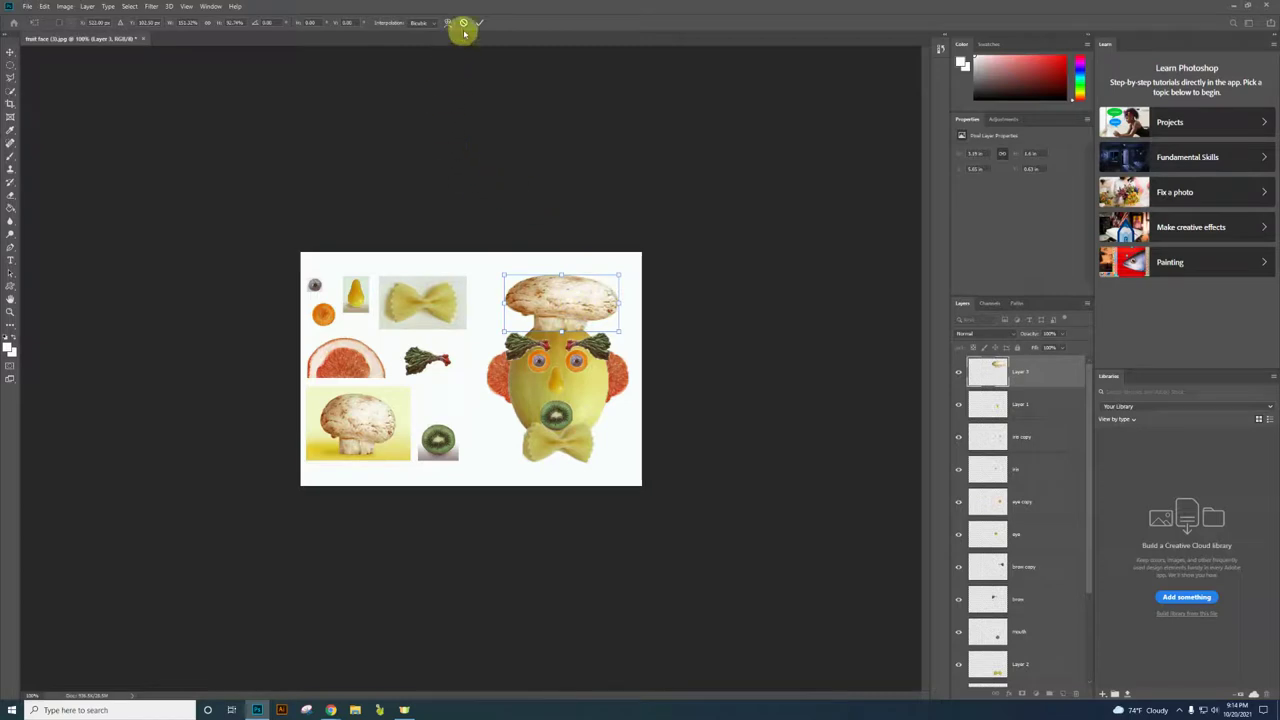
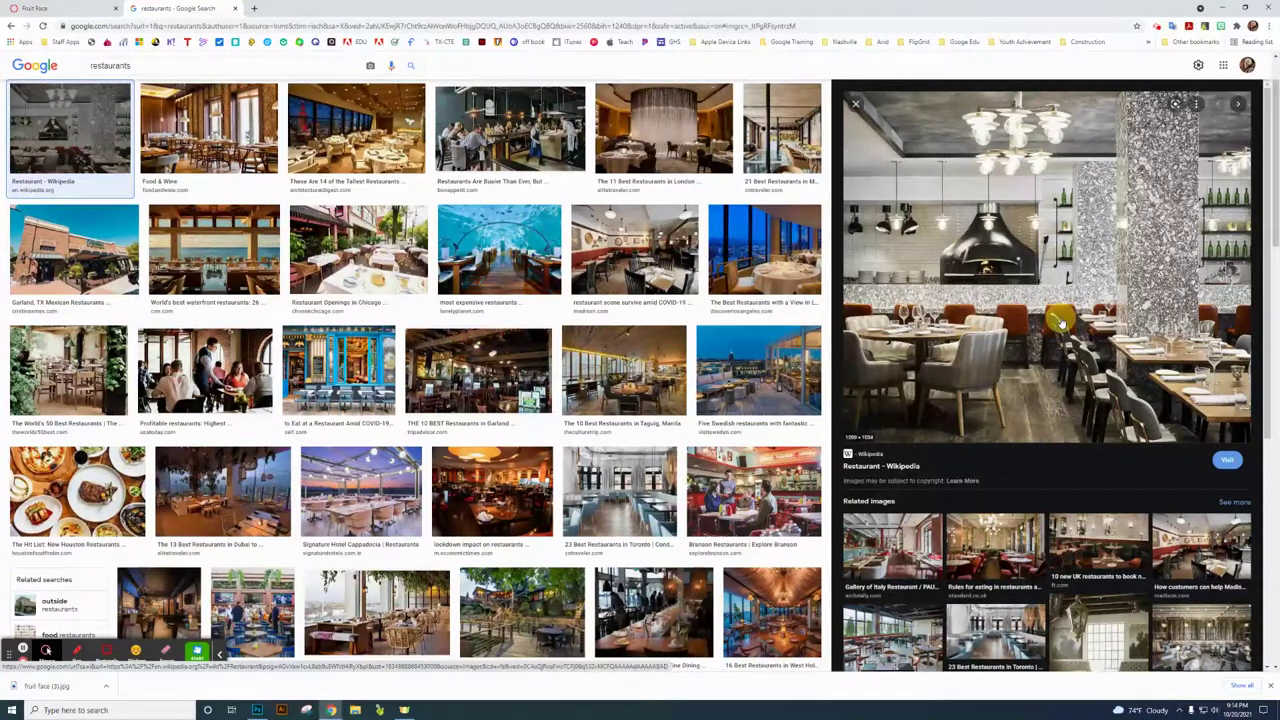
- Save the enlarged Wikipedia restaurant interior photo from the image results to the Downloads folder as a JPEG
right_click(1061, 320)
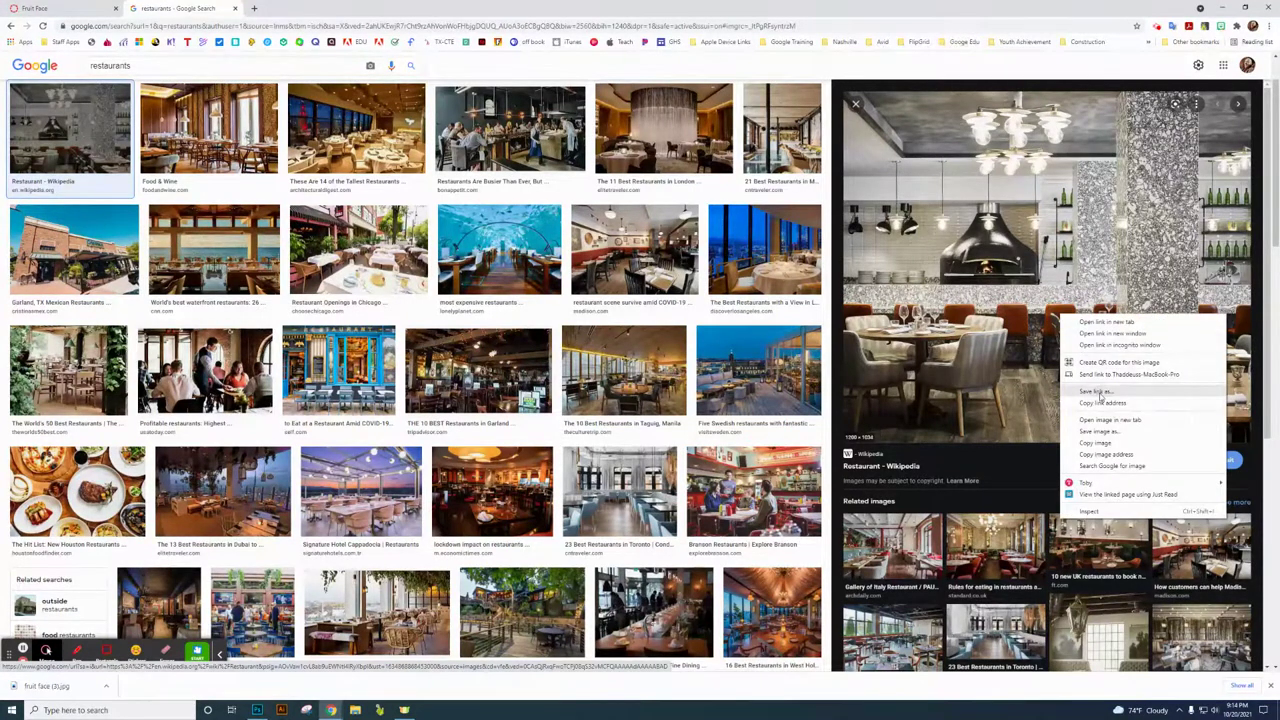
left_click(1104, 431)
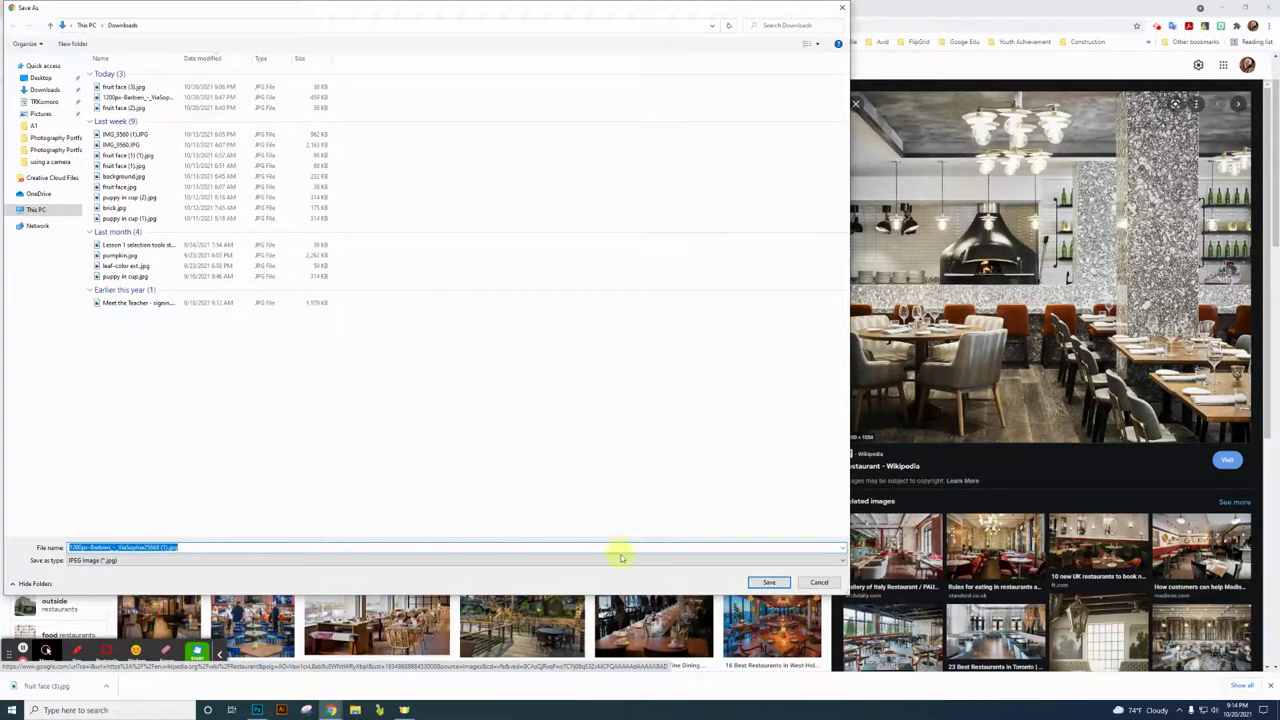
left_click(767, 584)
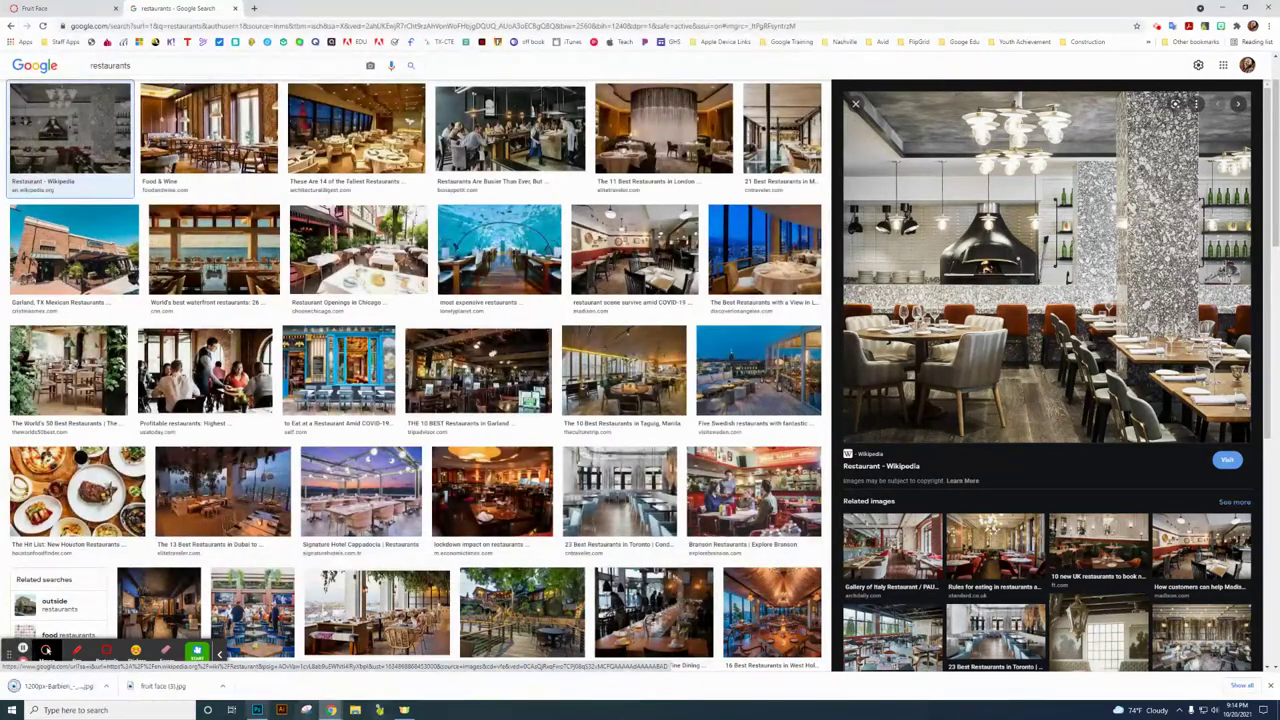
- Switch to Photoshop and place the downloaded restaurant photo from the Downloads folder as an embedded image in the fruit face document
left_click(257, 710)
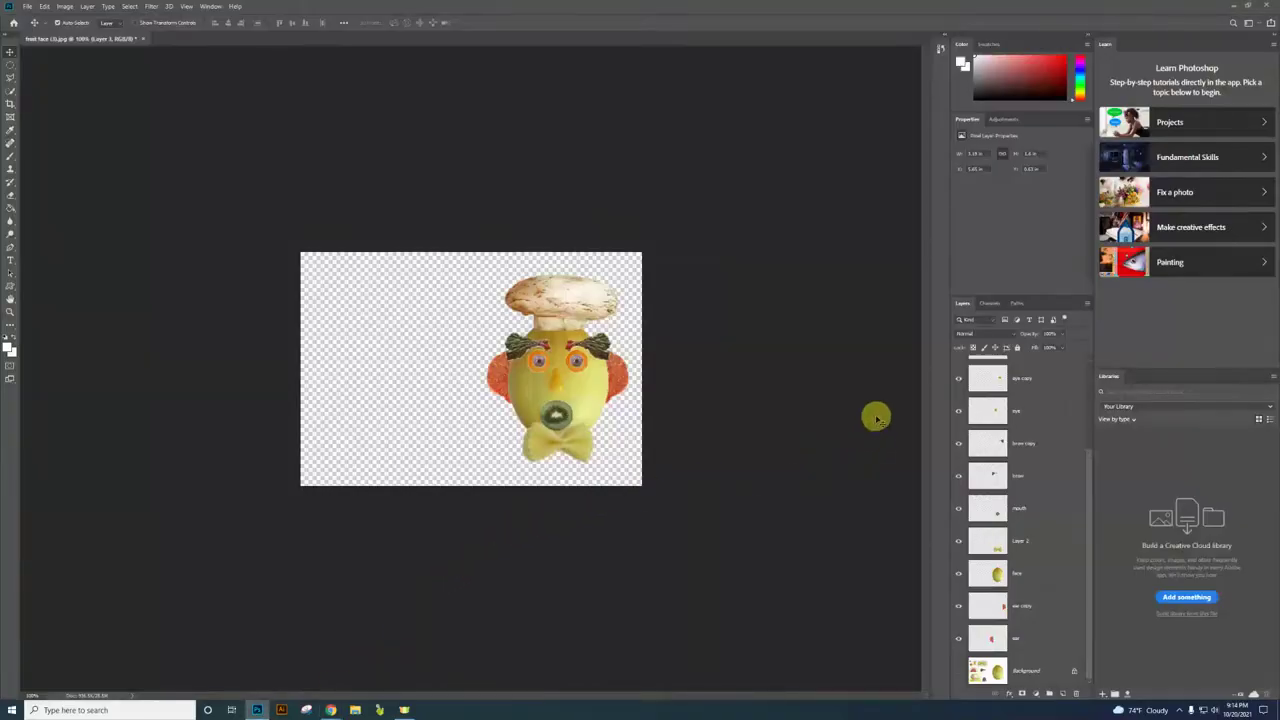
left_click(28, 6)
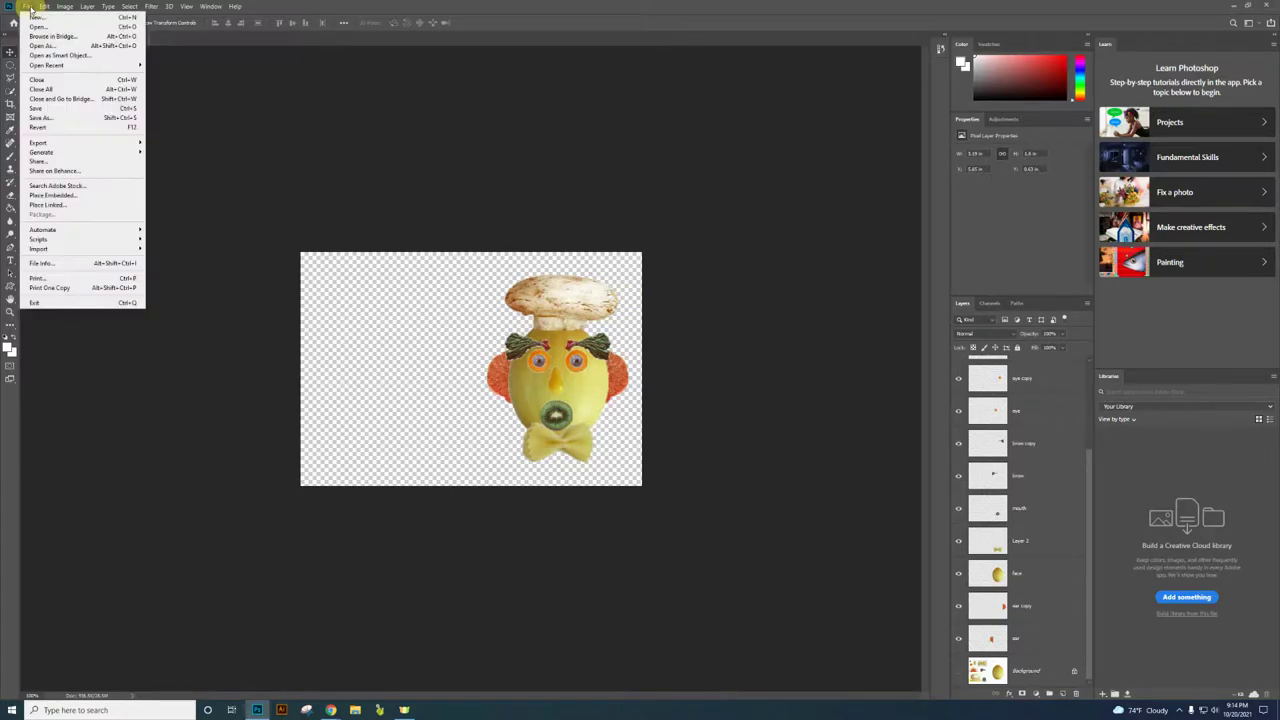
left_click(55, 195)
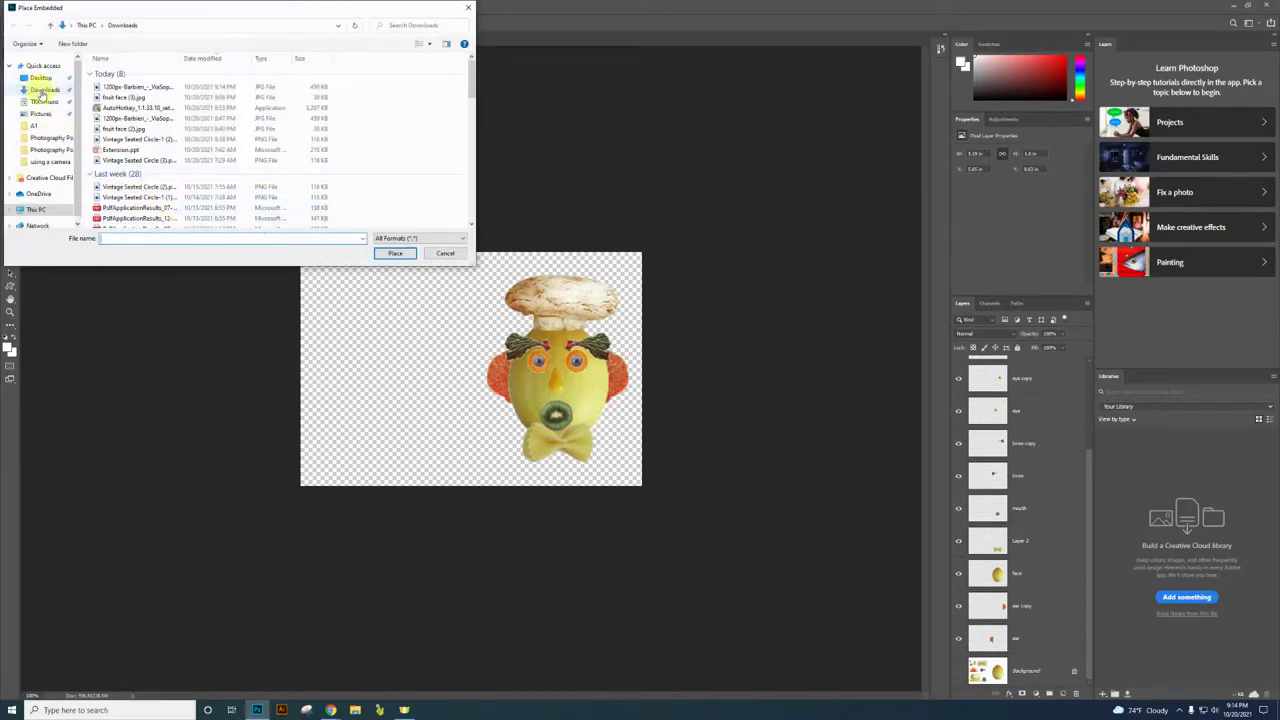
left_click(134, 89)
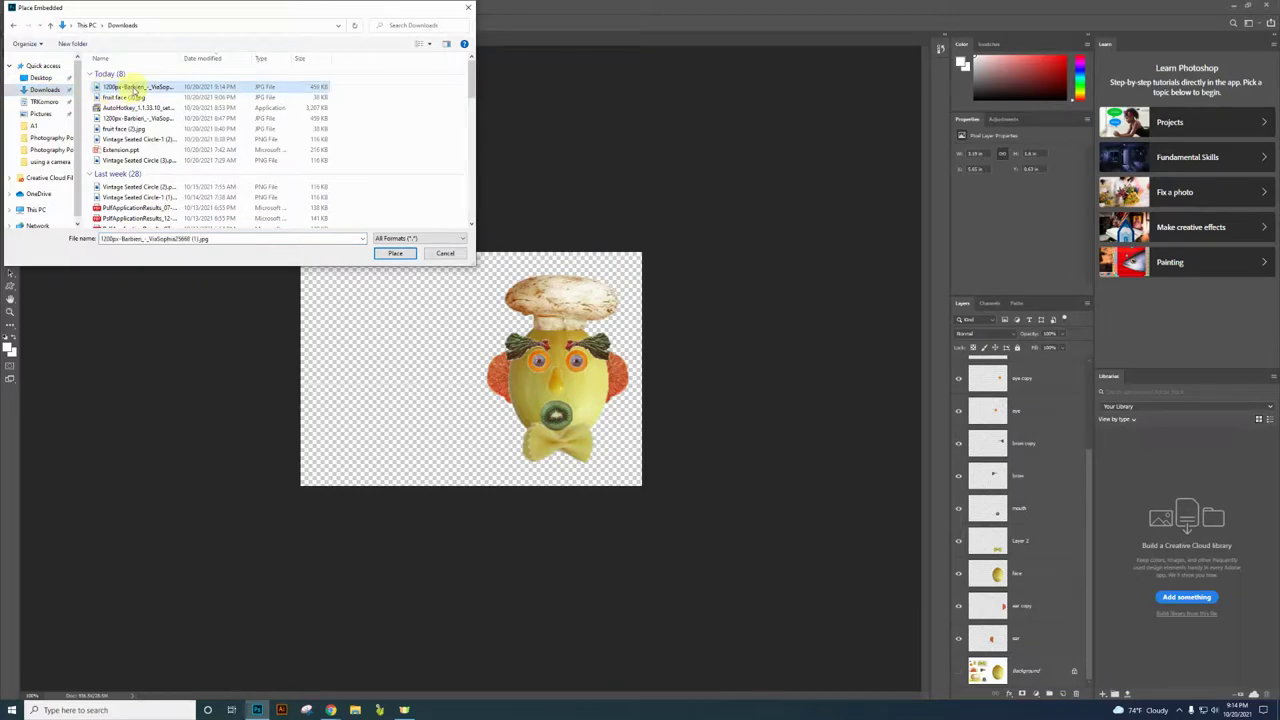
left_click(403, 256)
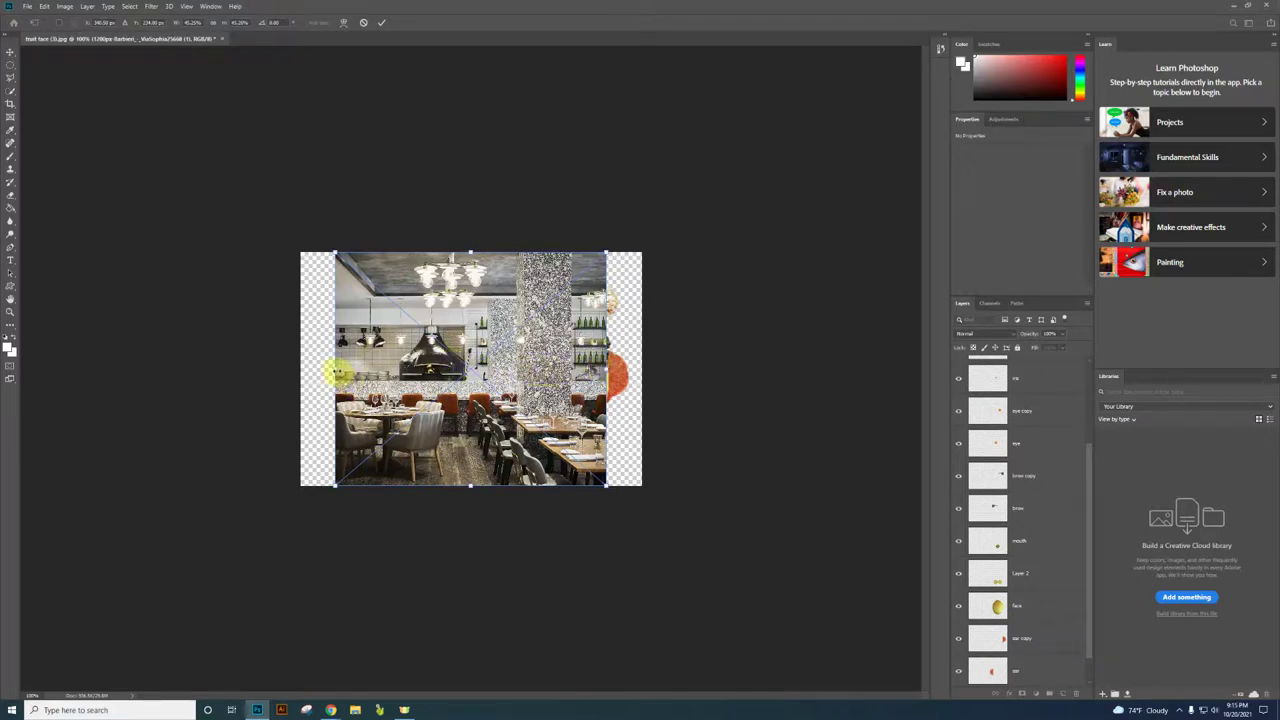
- Scale the placed restaurant photo to fill the full canvas width and move its layer directly above the Background layer
left_click_drag(338, 372, 303, 369)
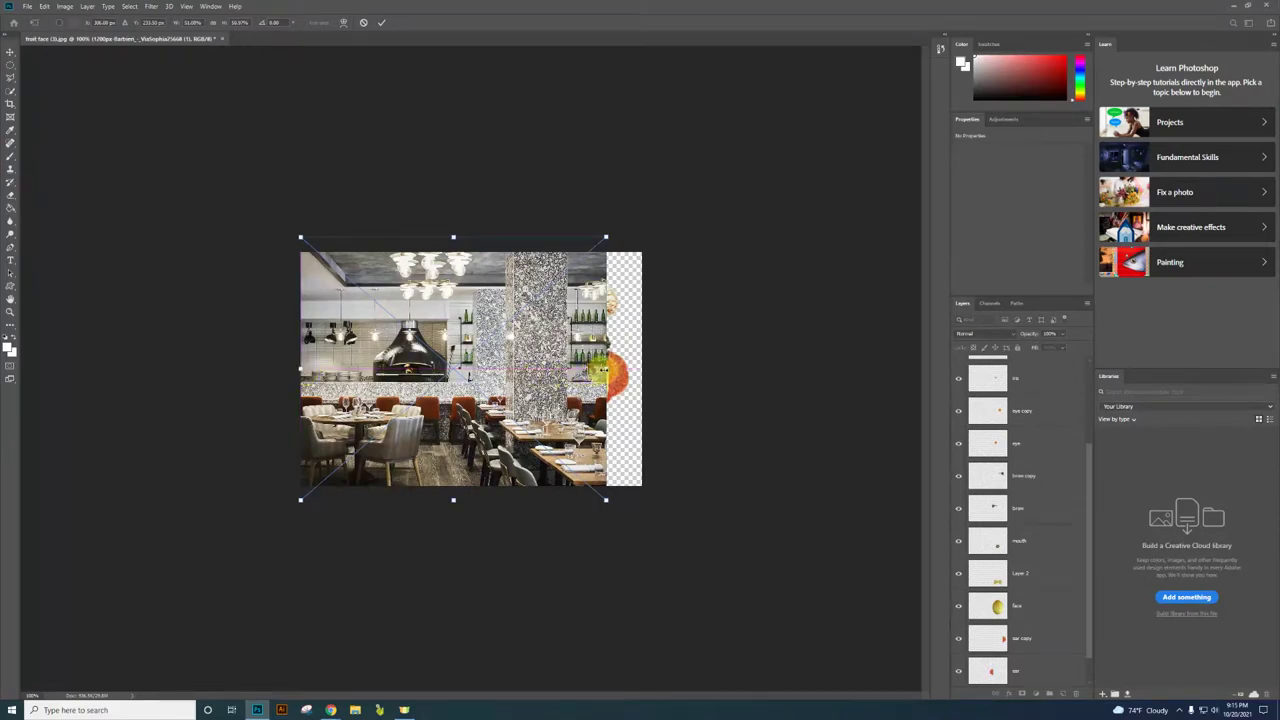
left_click_drag(603, 371, 636, 370)
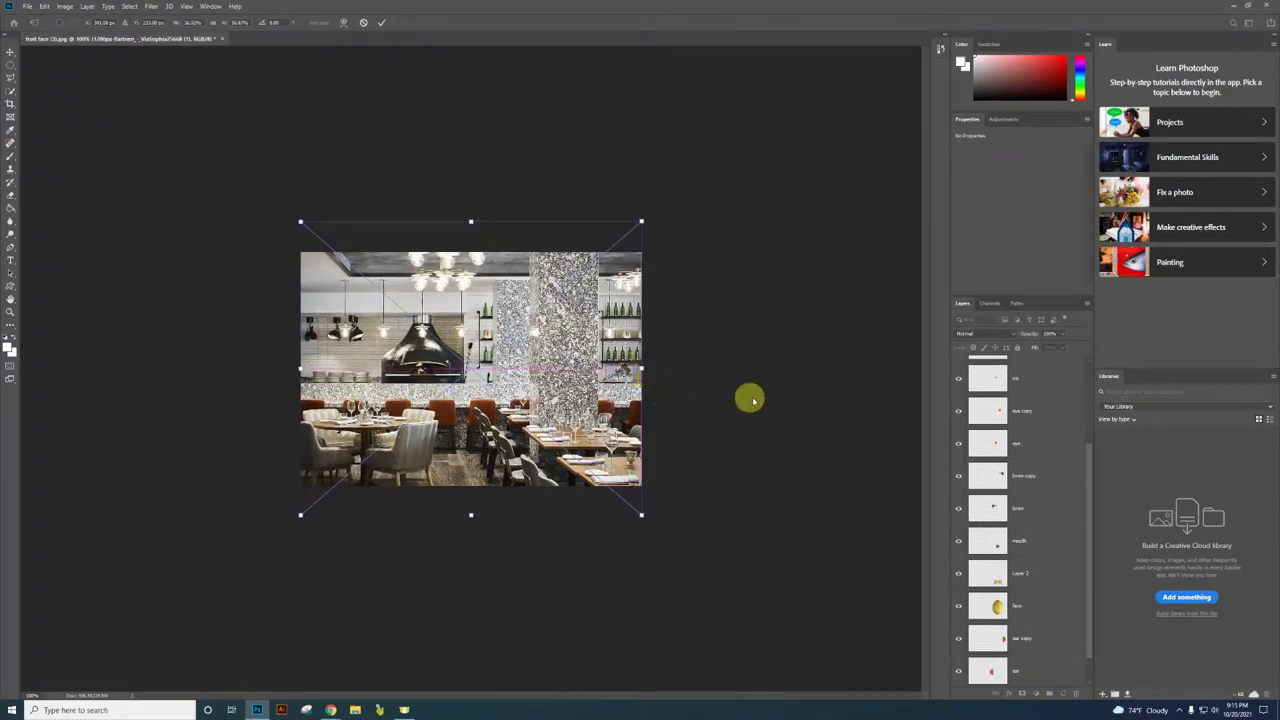
scroll(1031, 531, "down", 1)
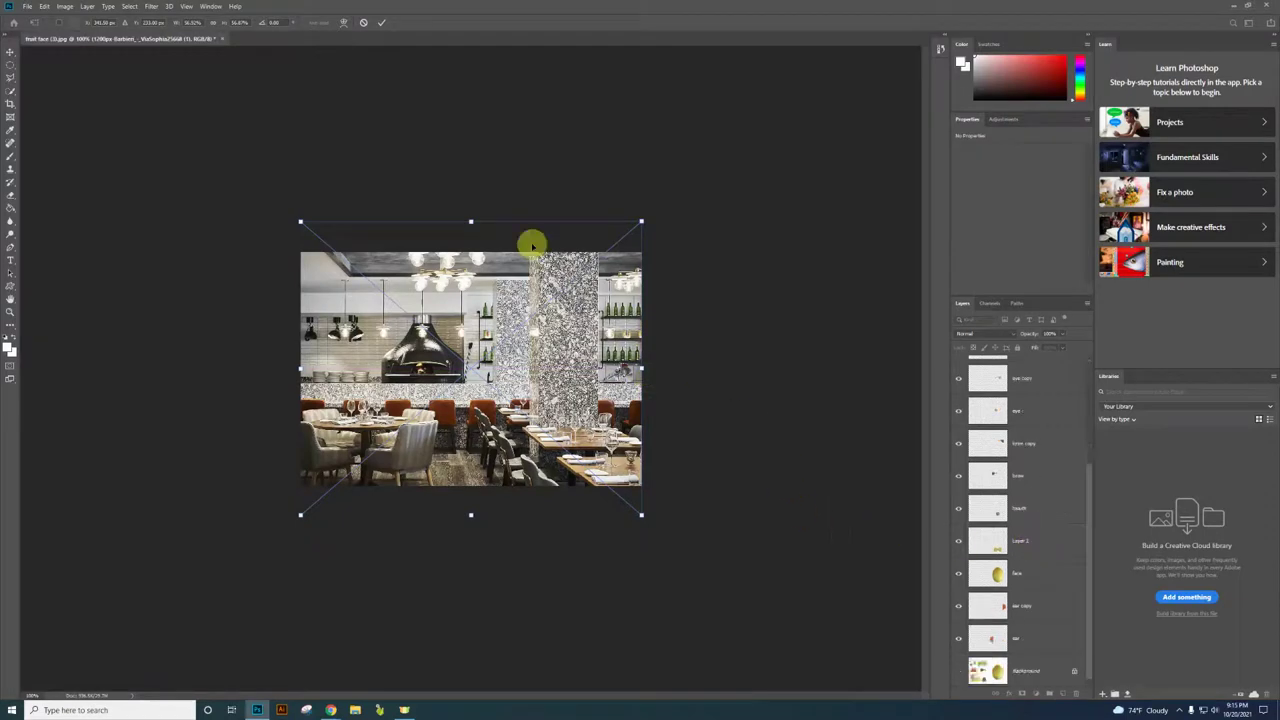
left_click(381, 22)
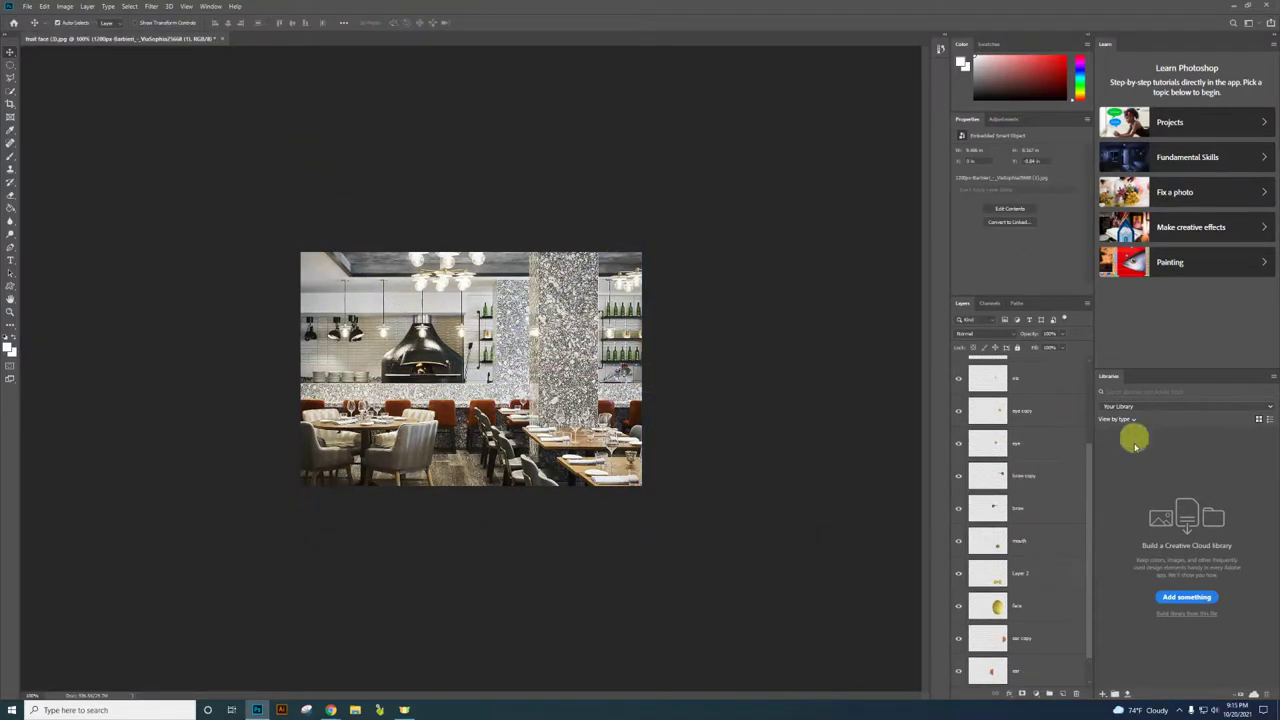
scroll(1010, 540, "up", 3)
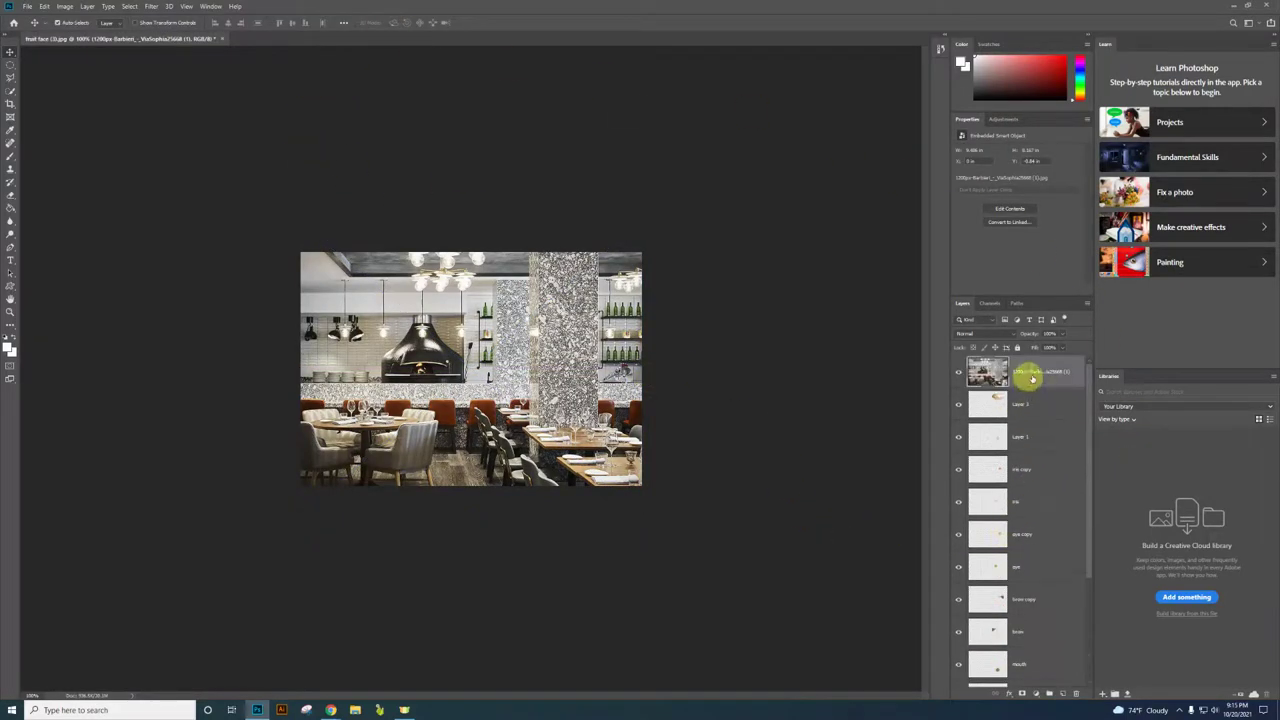
left_click_drag(1037, 371, 1040, 665)
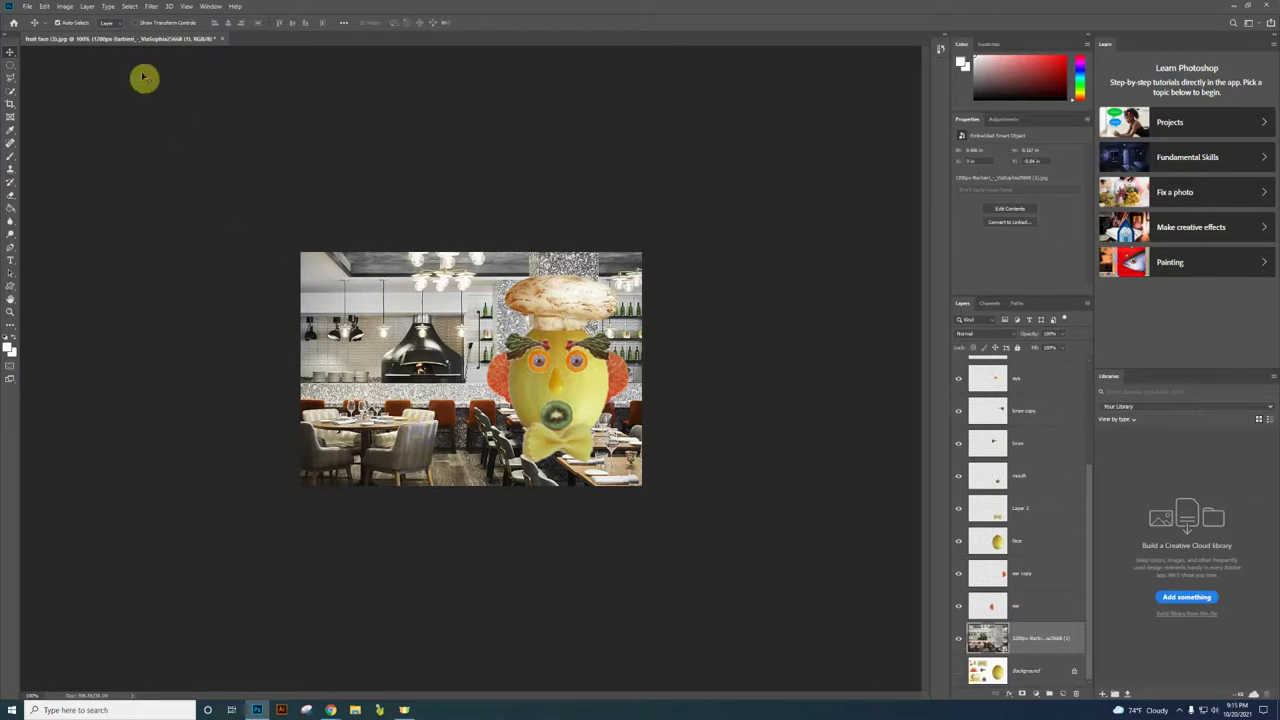
- Start saving the composition as a copy in JPEG format with the file name "fruit face"
left_click(27, 7)
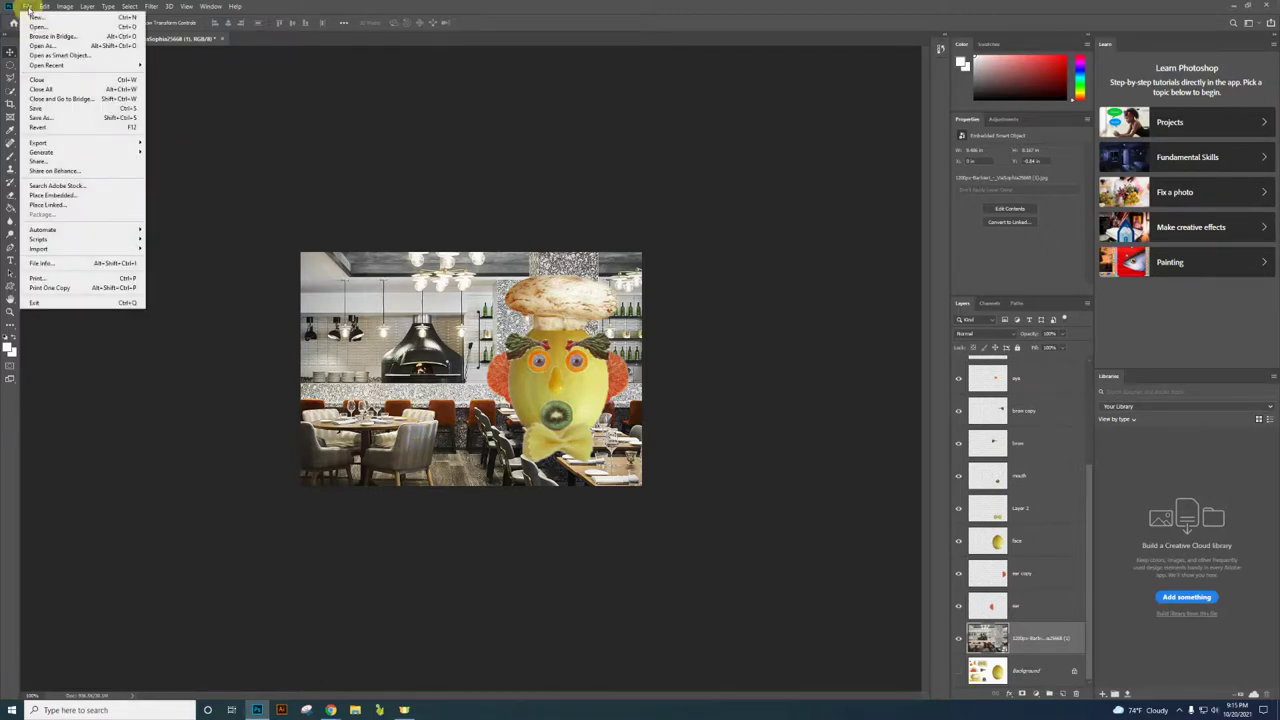
left_click(51, 120)
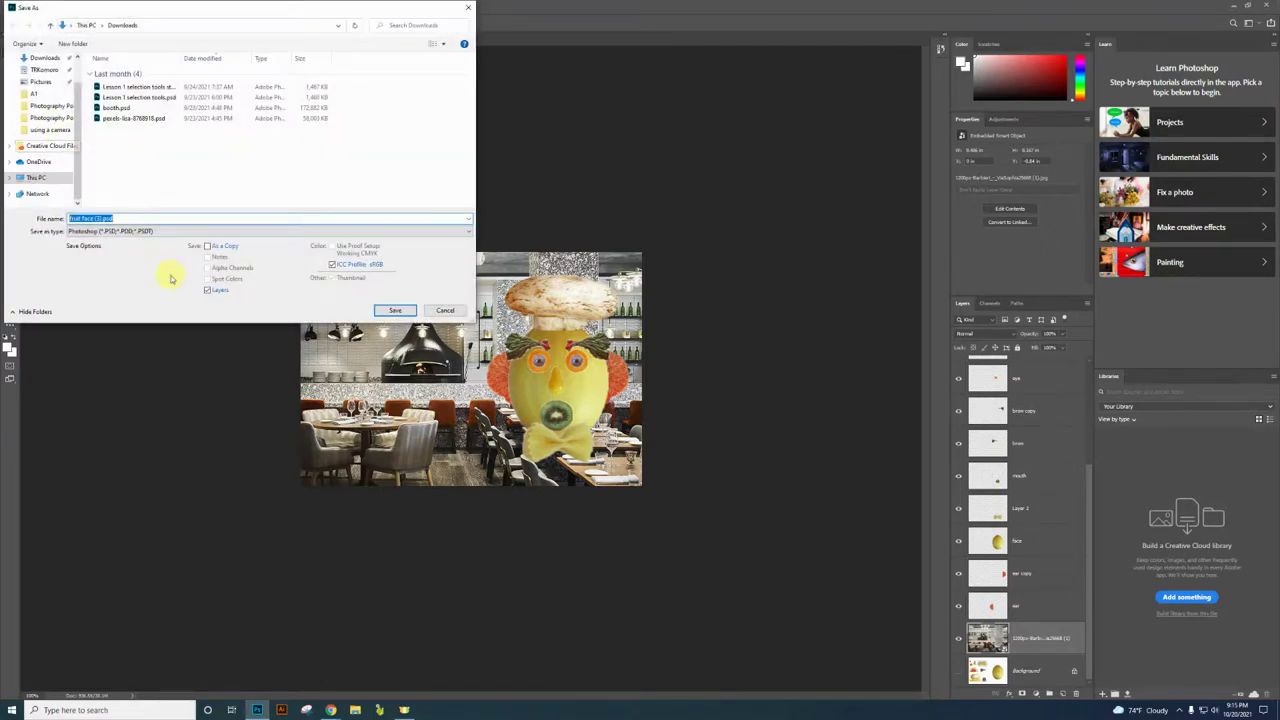
left_click(131, 233)
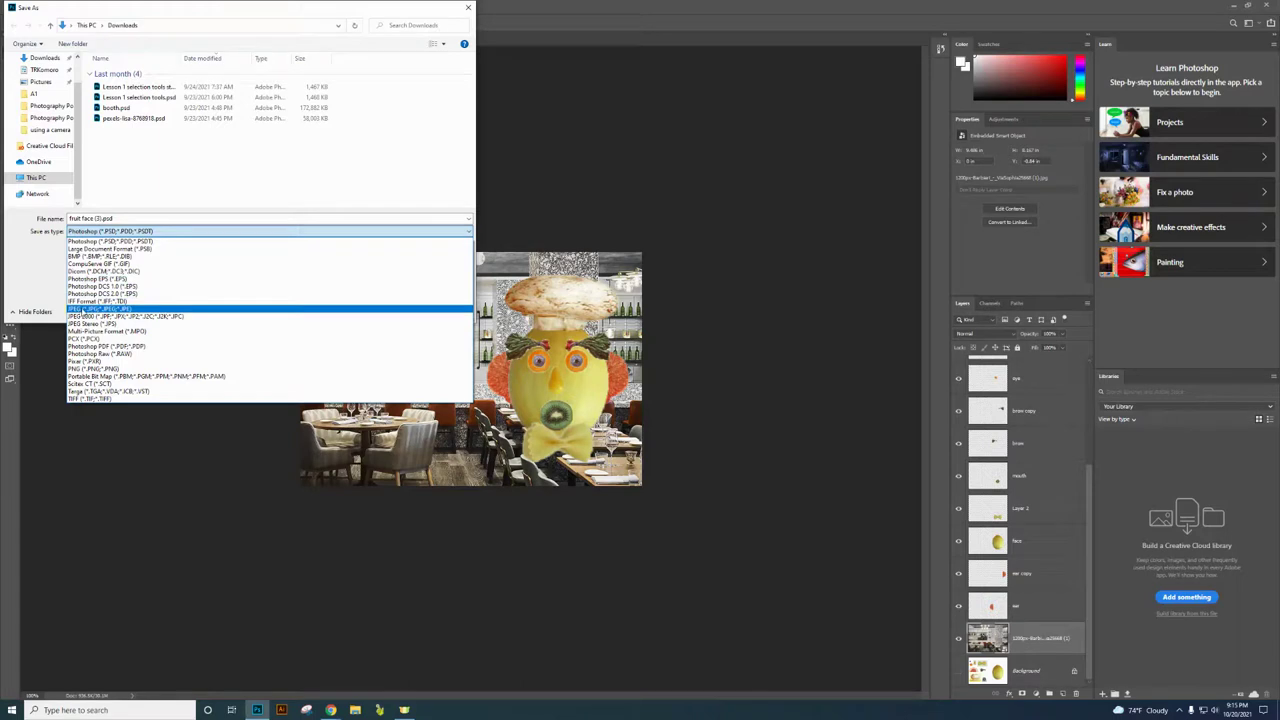
left_click(86, 309)
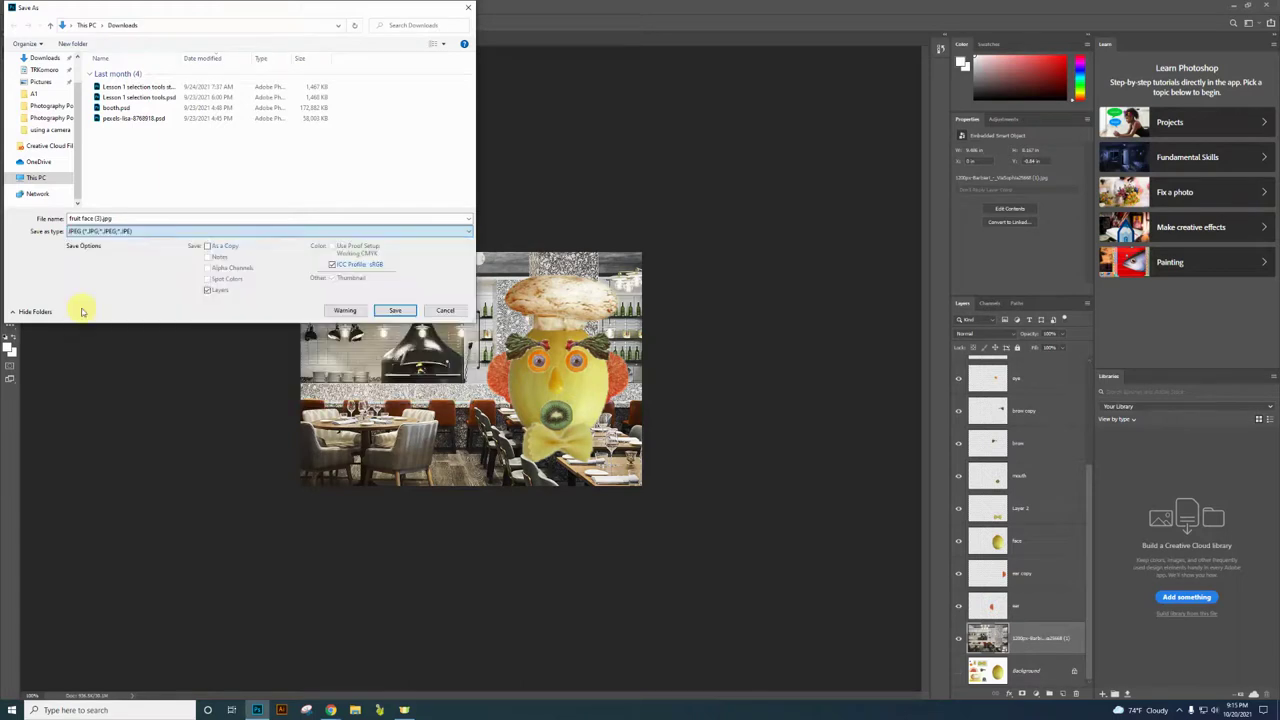
left_click(131, 220)
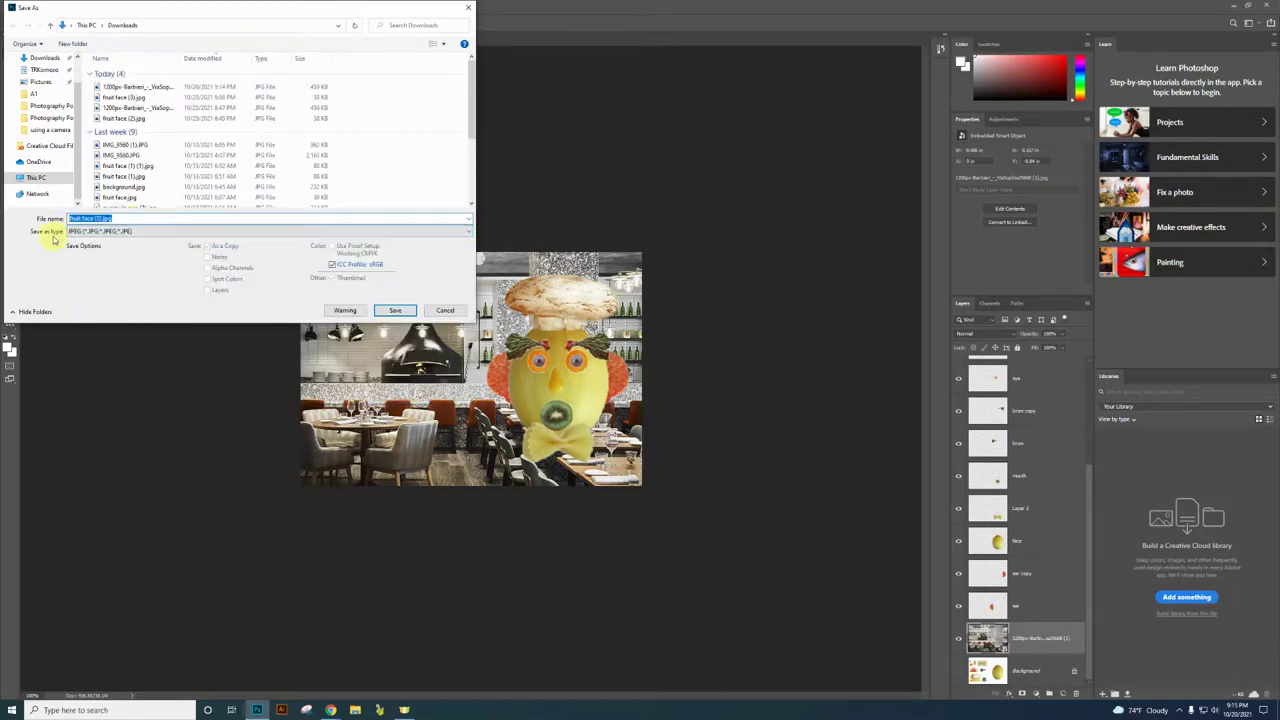
type("f")
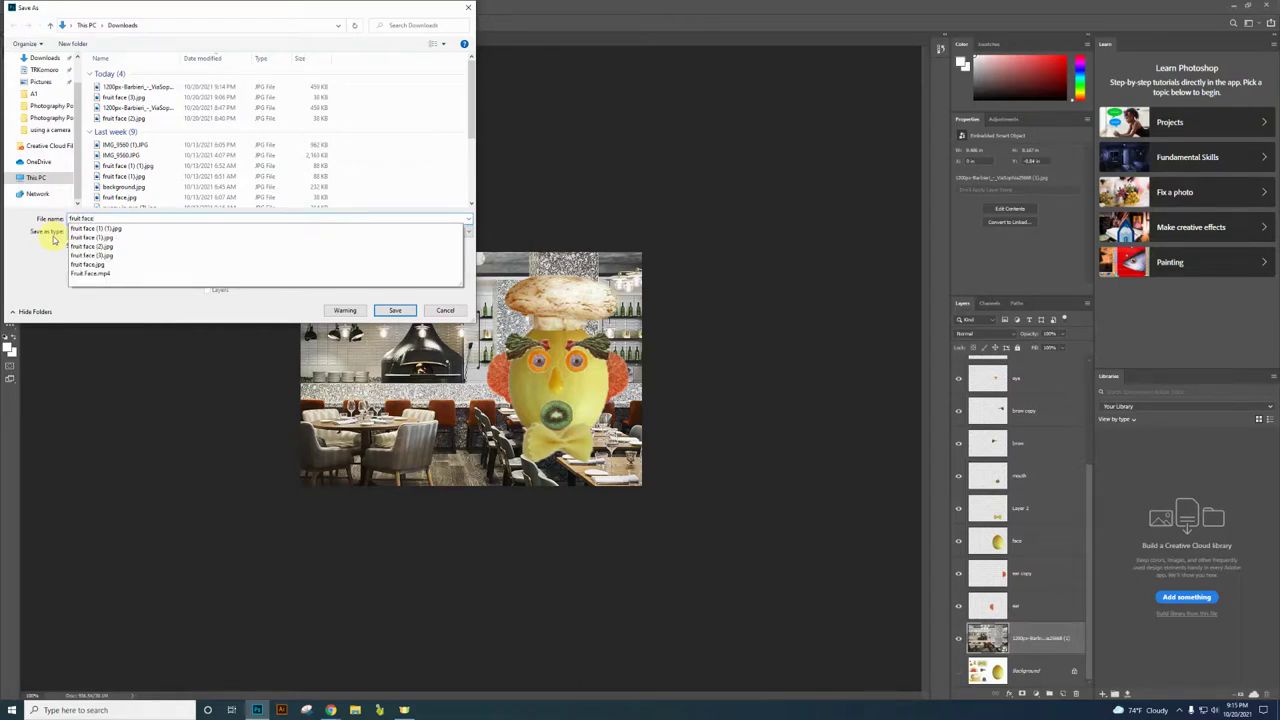
left_click(247, 311)
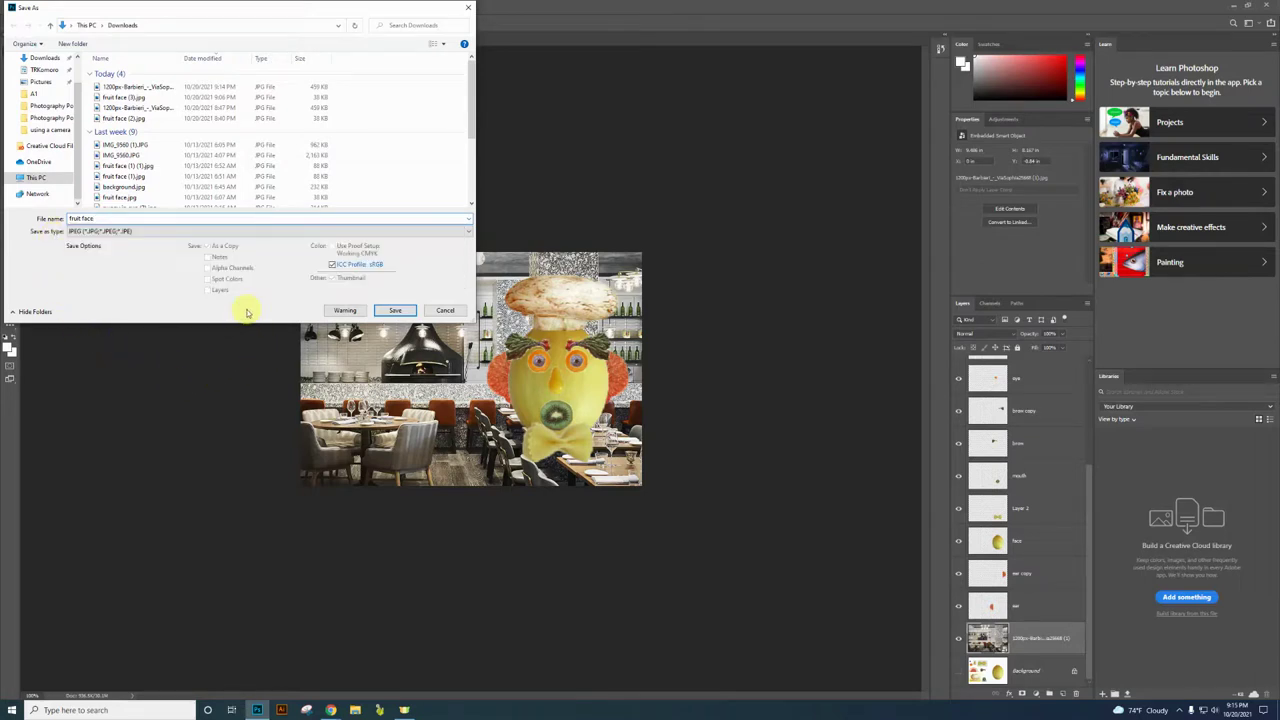
- Create a new folder named B1 in the user's home folder and save the JPEG there with the default JPEG options
left_click(44, 70)
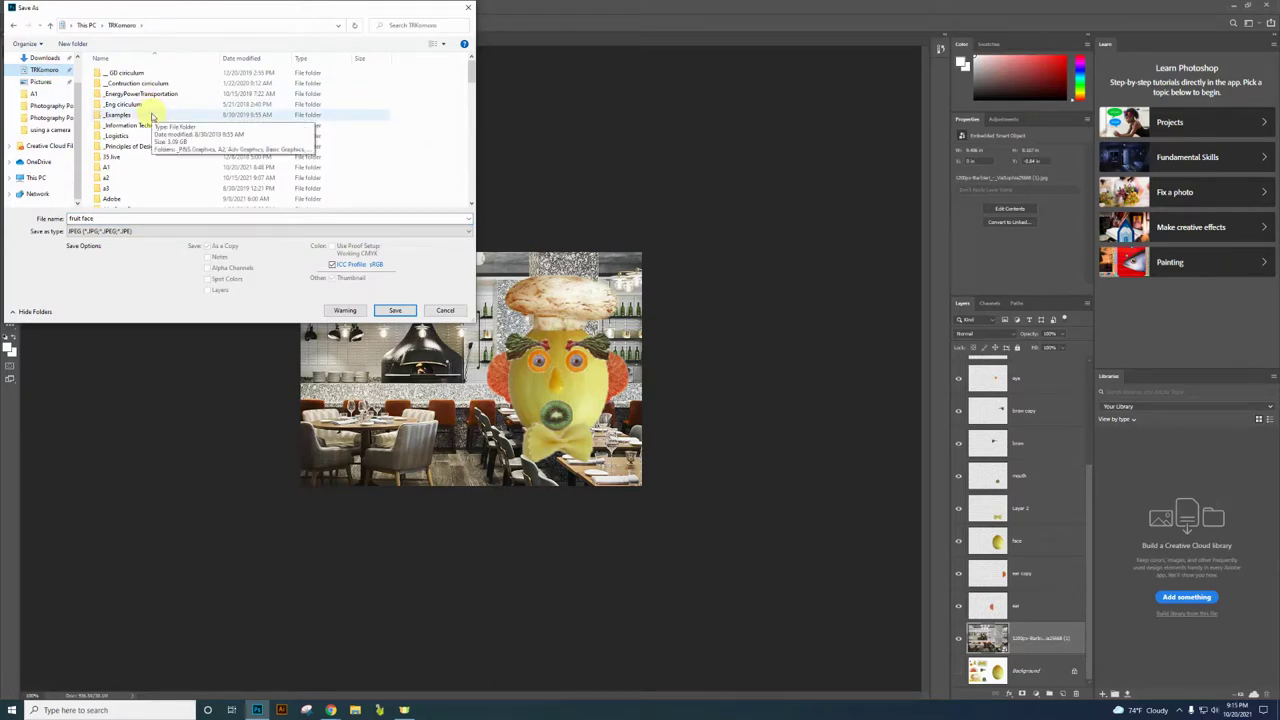
left_click(84, 45)
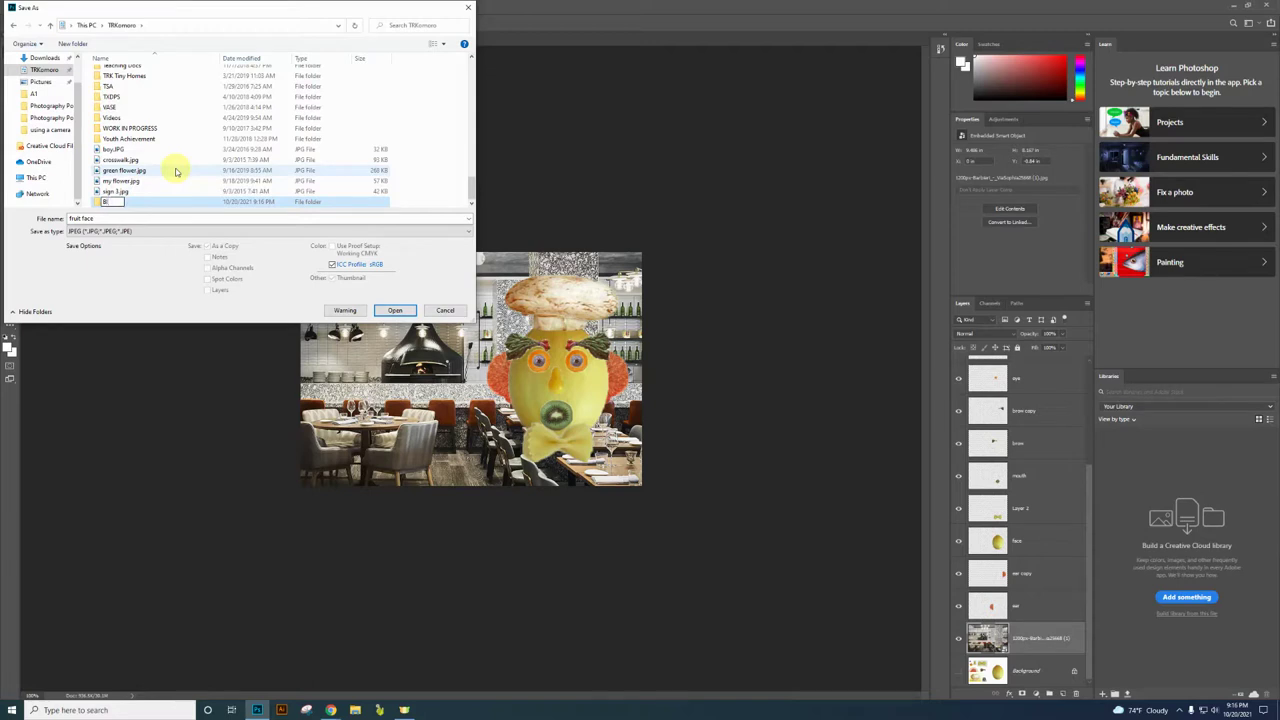
left_click(397, 311)
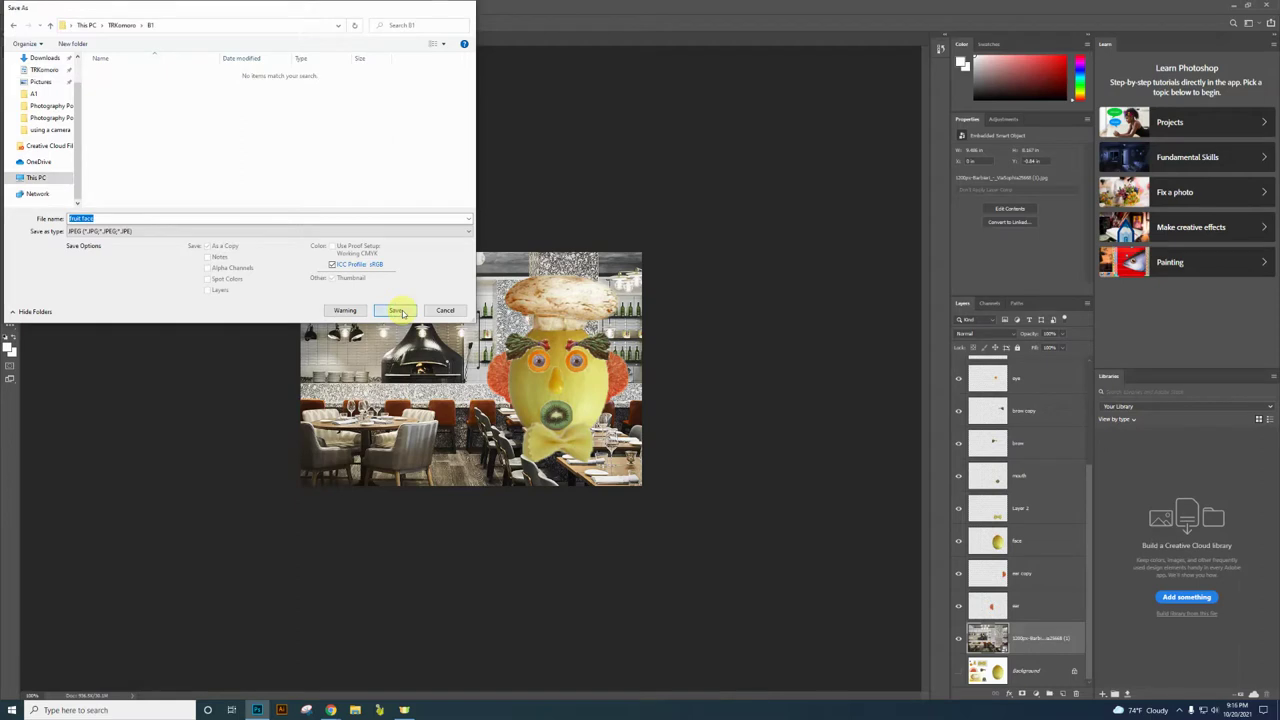
left_click(397, 311)
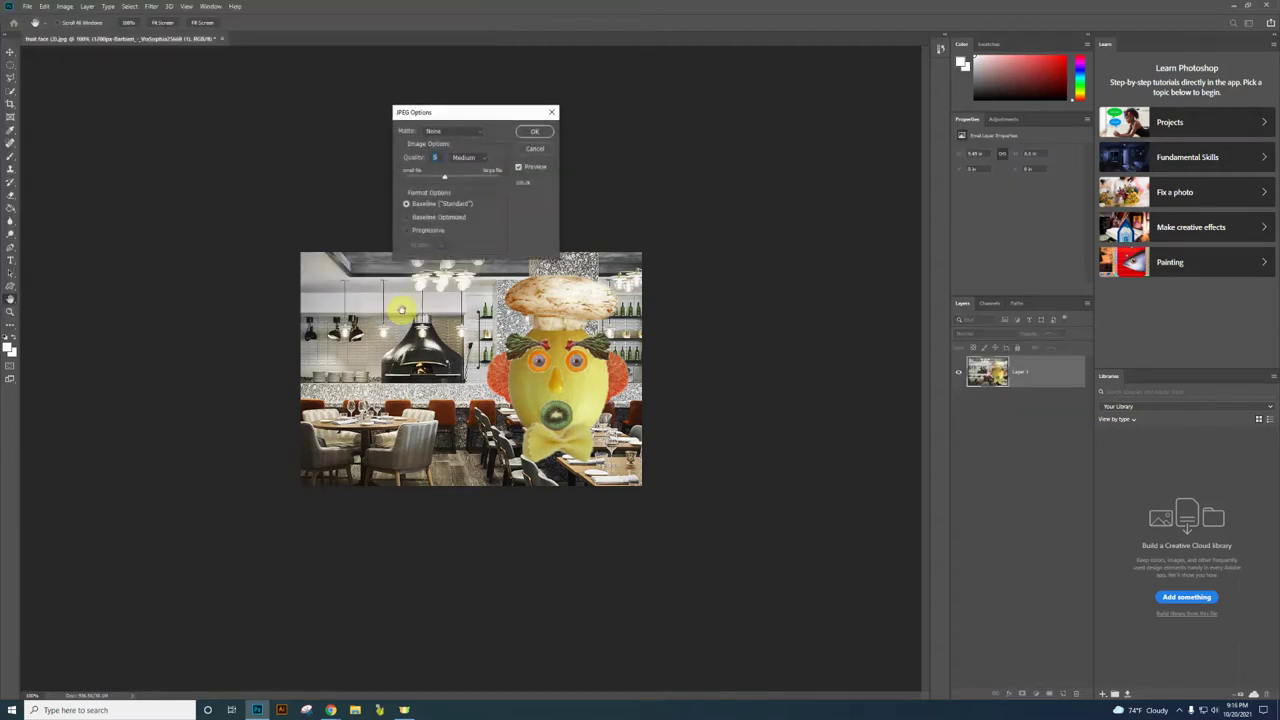
left_click(535, 134)
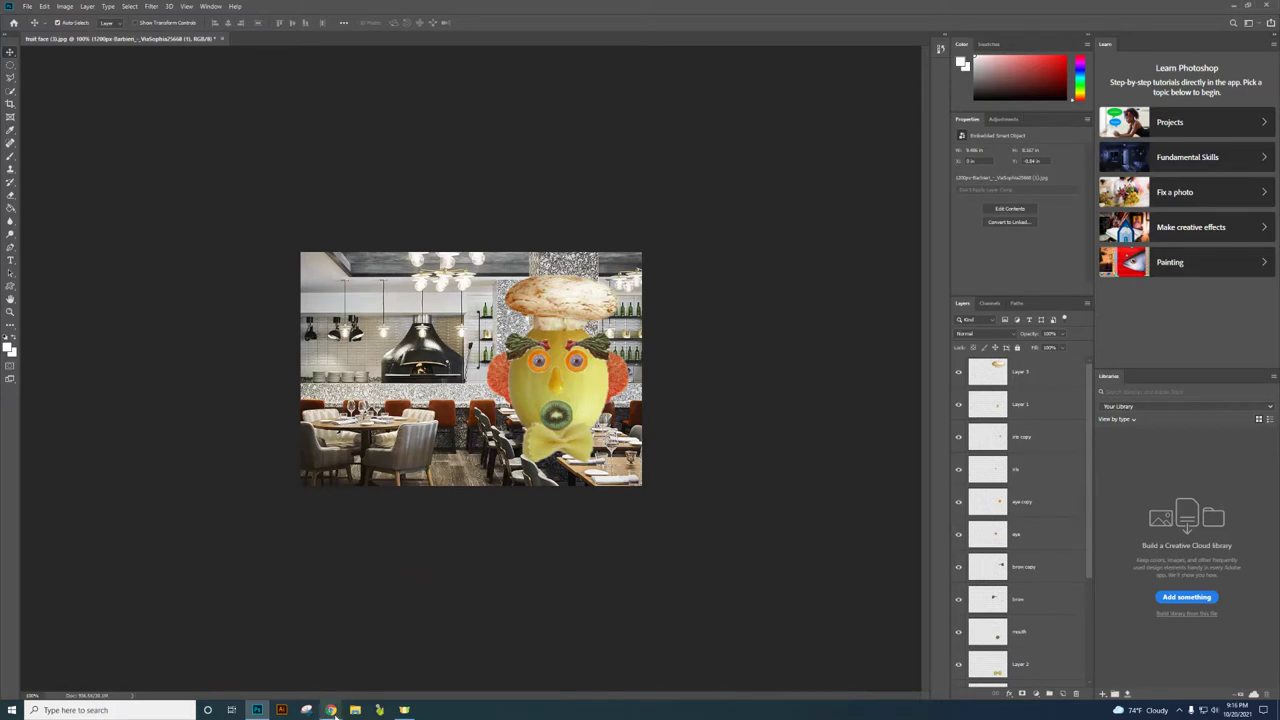
- Switch to Chrome and begin a new submission attempt on the Fruit Face assignment page in Canvas
mouse_move(334, 713)
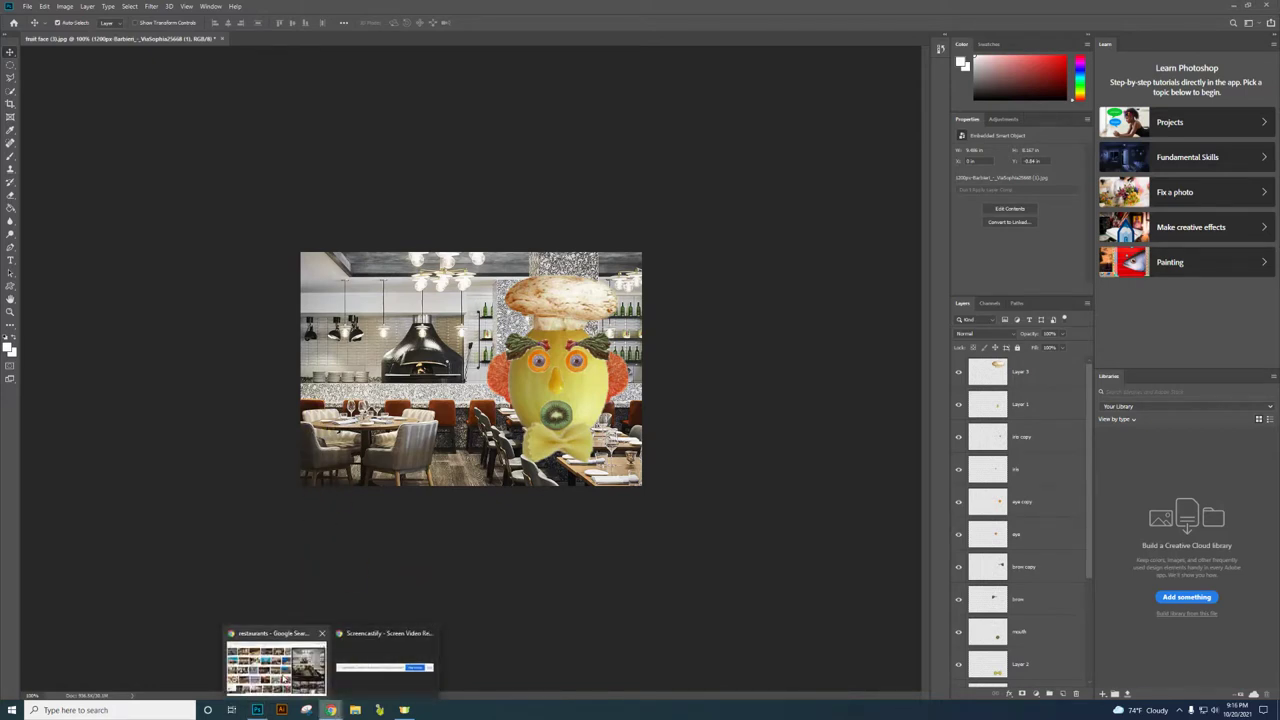
left_click(276, 666)
left_click(70, 14)
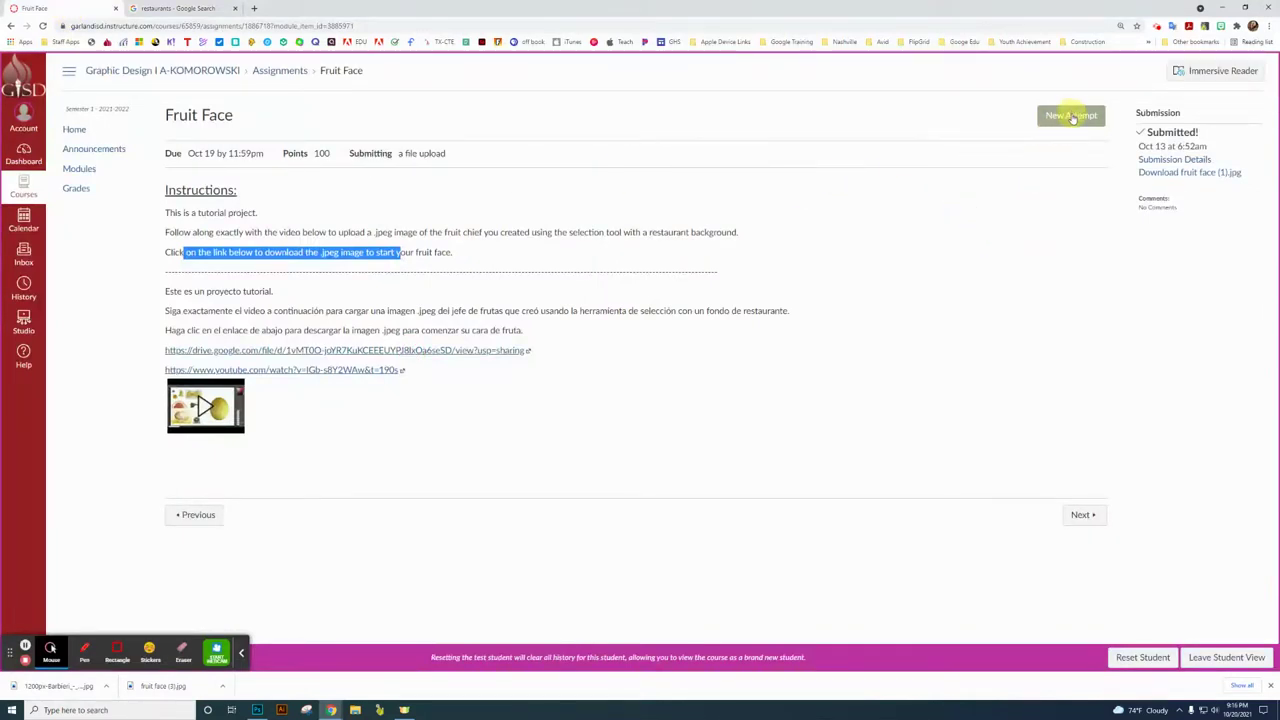
left_click(1074, 117)
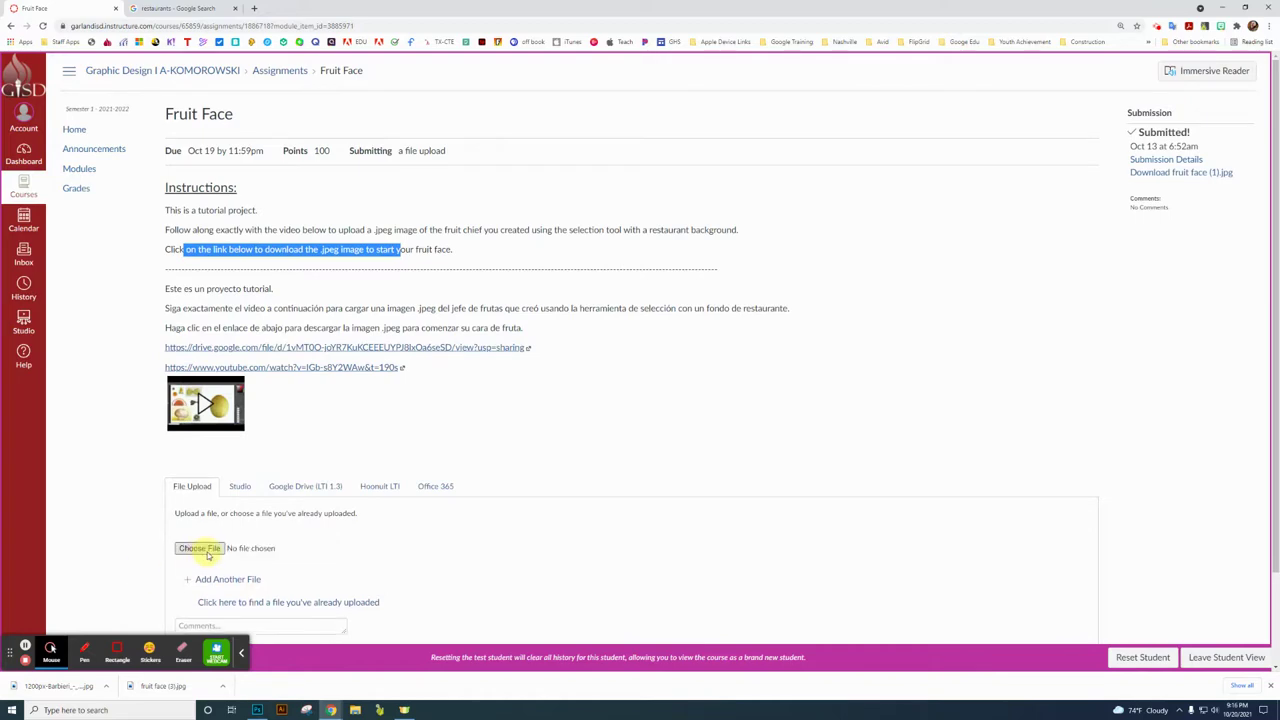
- Attach fruit face.jpg from the B1 folder in the user's home folder as the file upload and submit the assignment
left_click(205, 548)
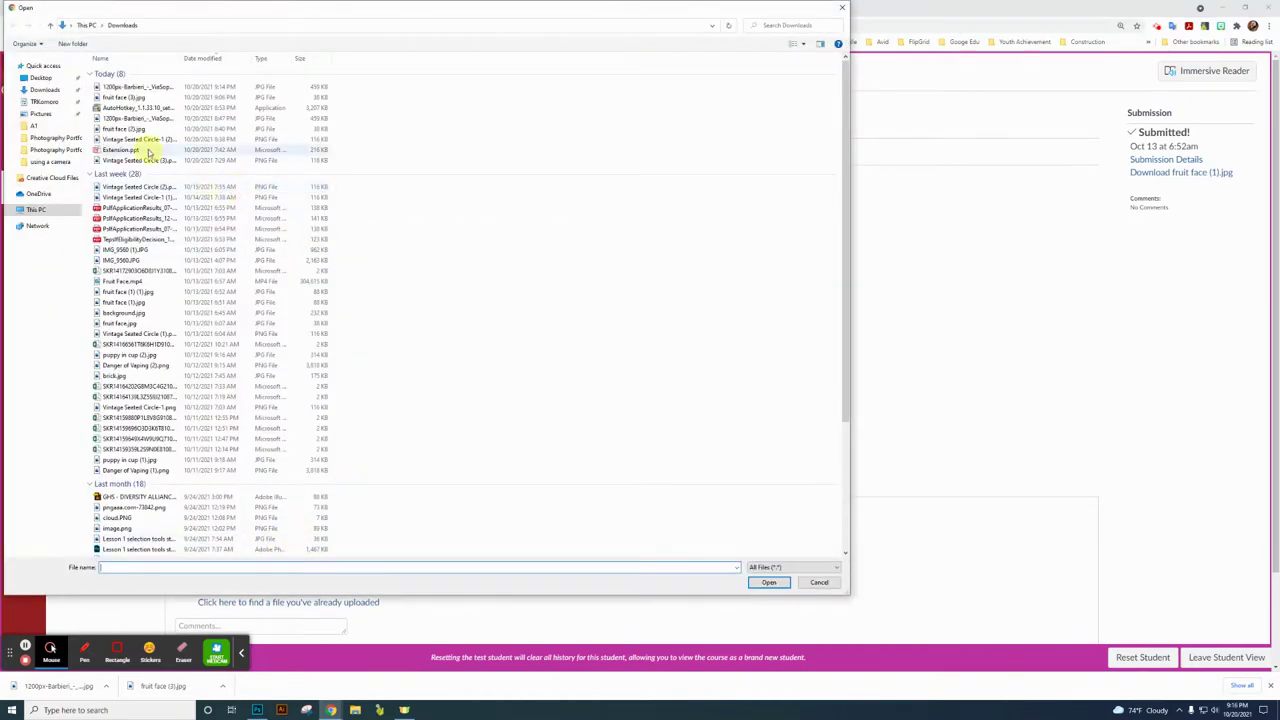
left_click(44, 102)
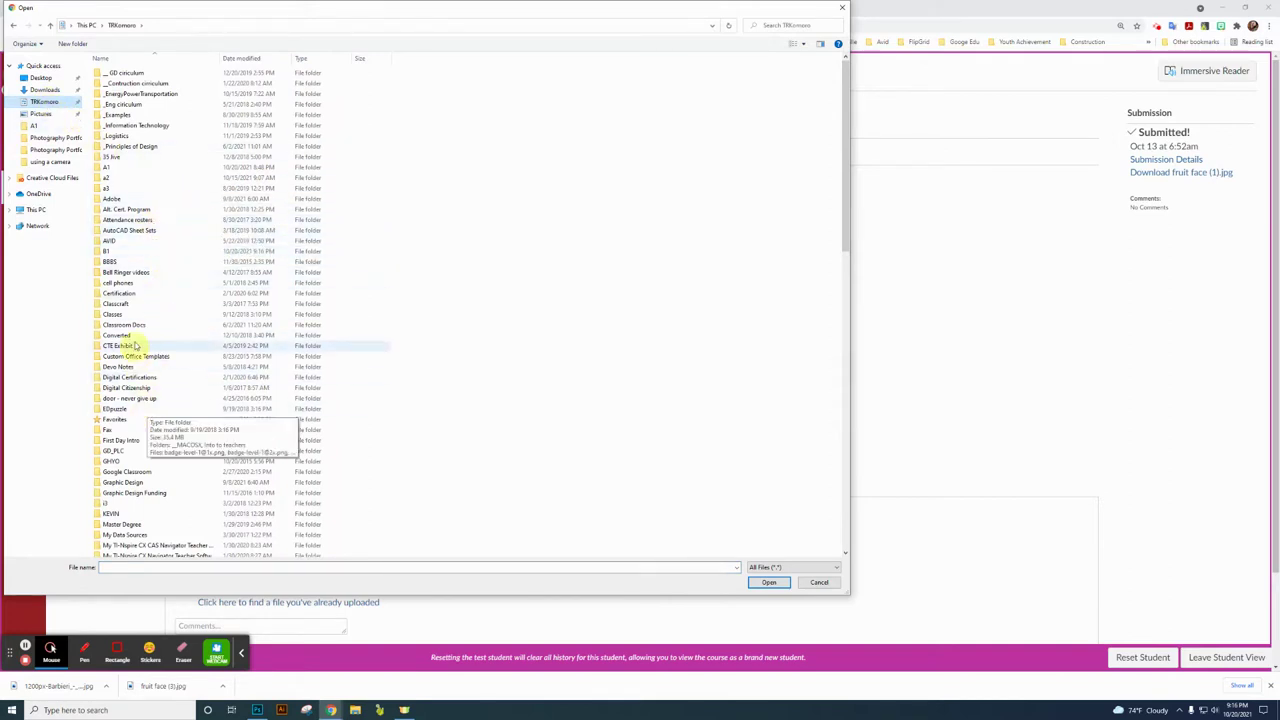
double_click(110, 253)
left_click(116, 73)
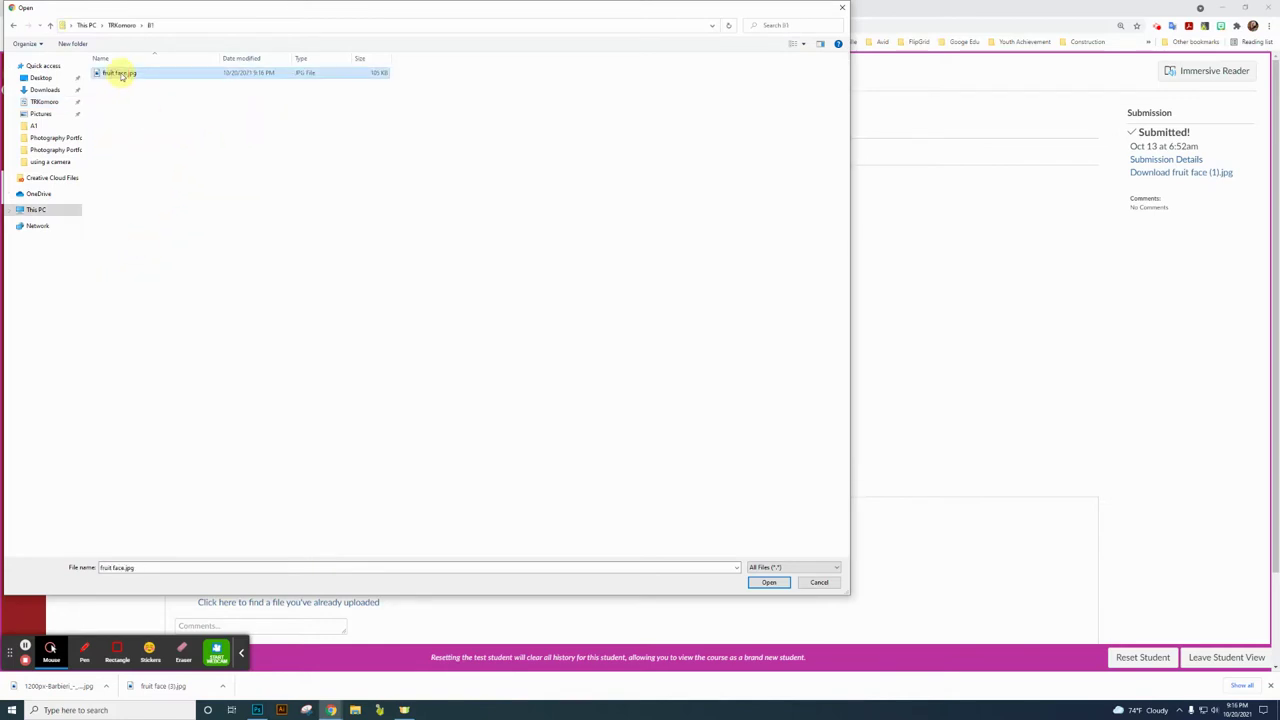
left_click(767, 583)
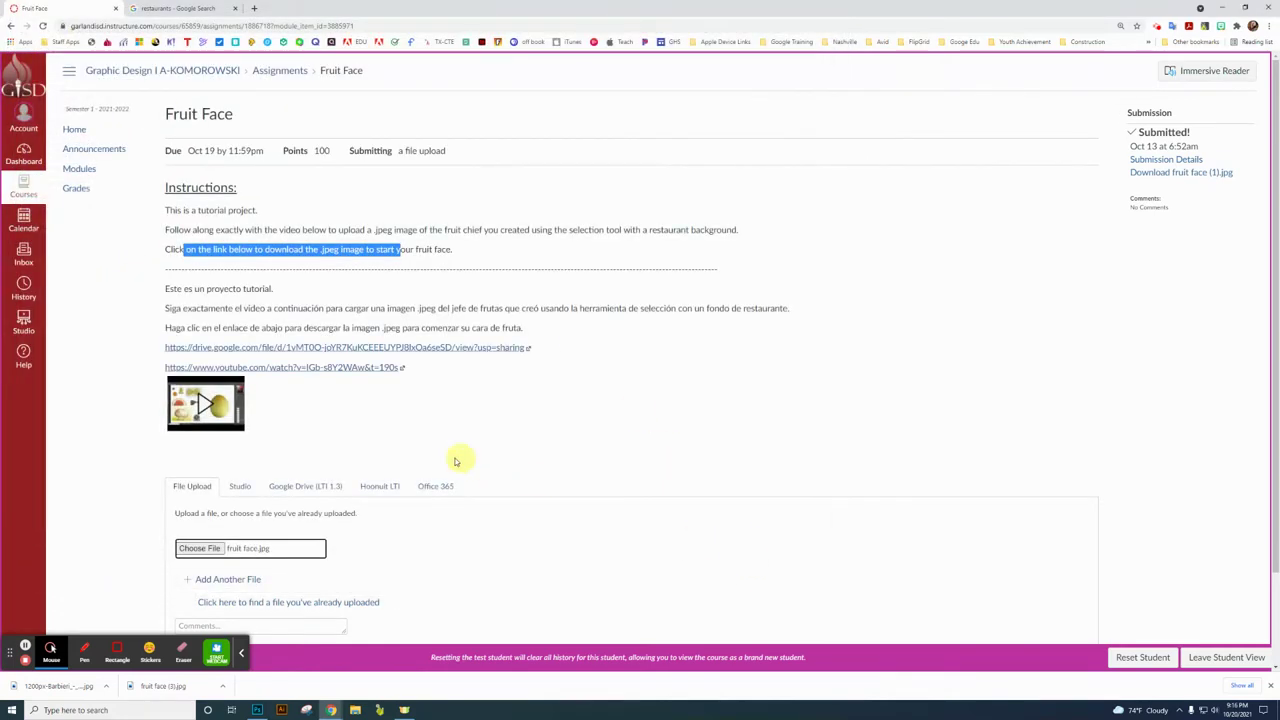
scroll(330, 530, "down", 2)
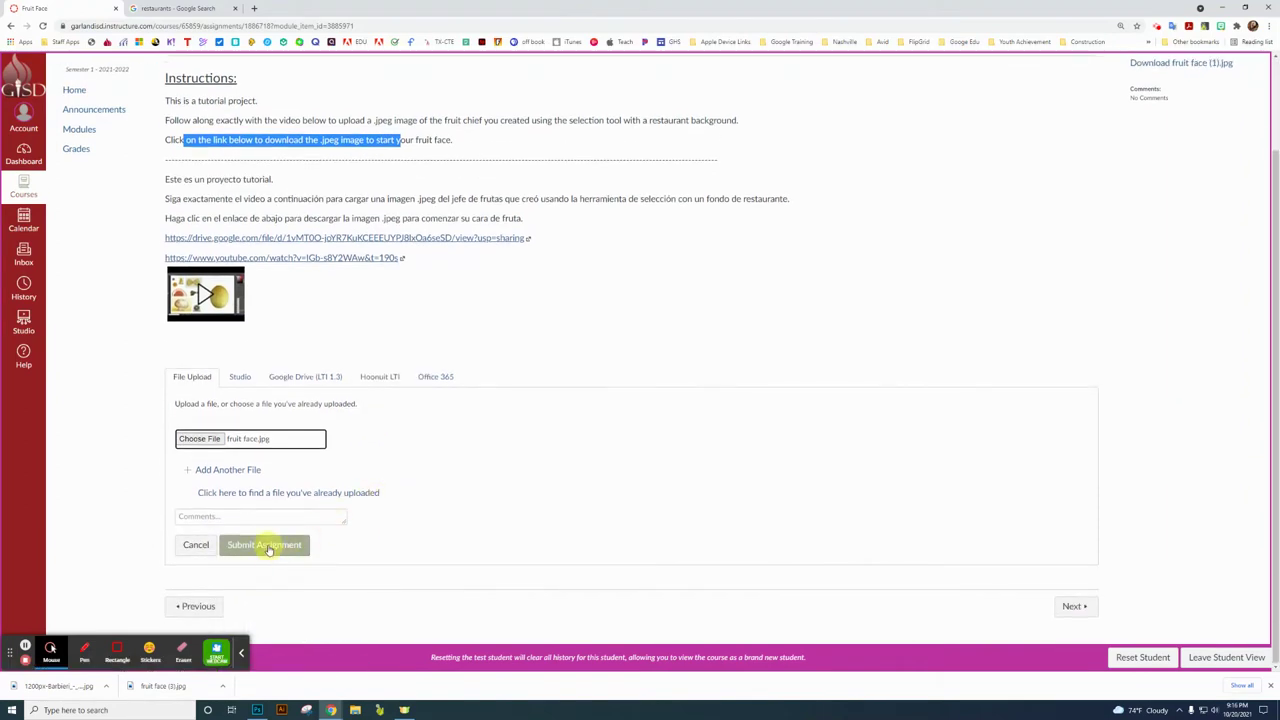
left_click(267, 547)
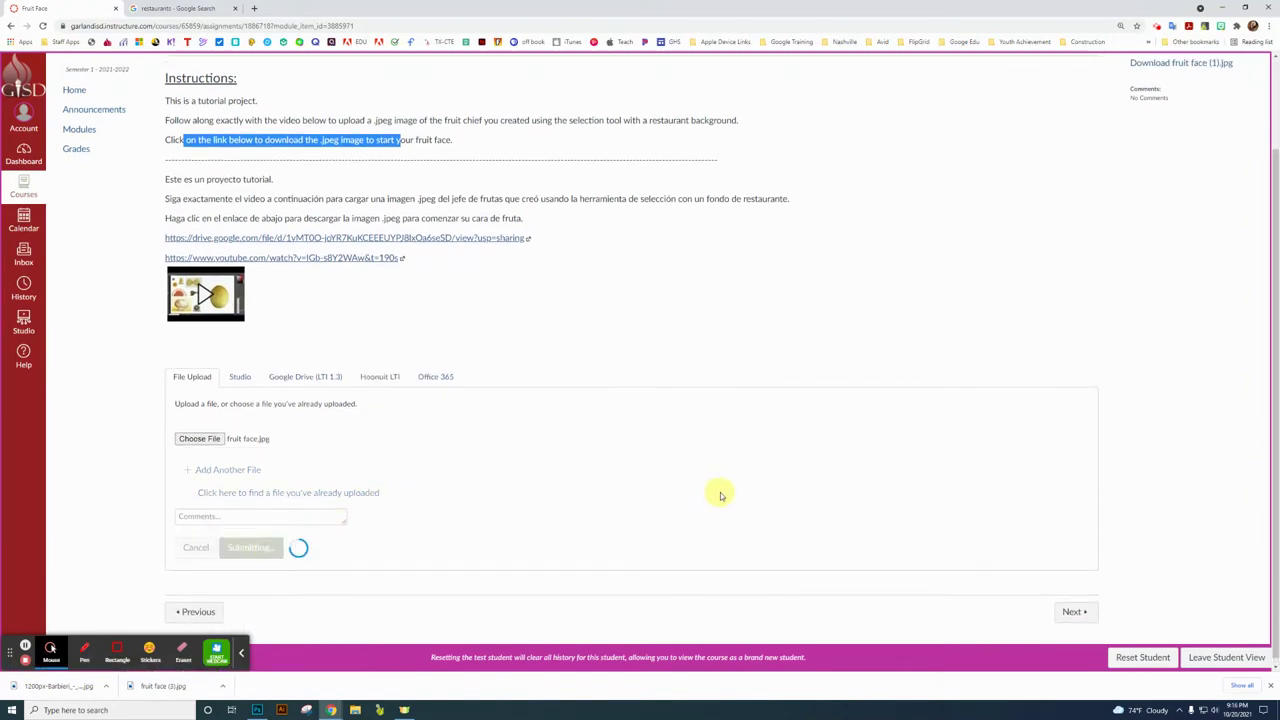